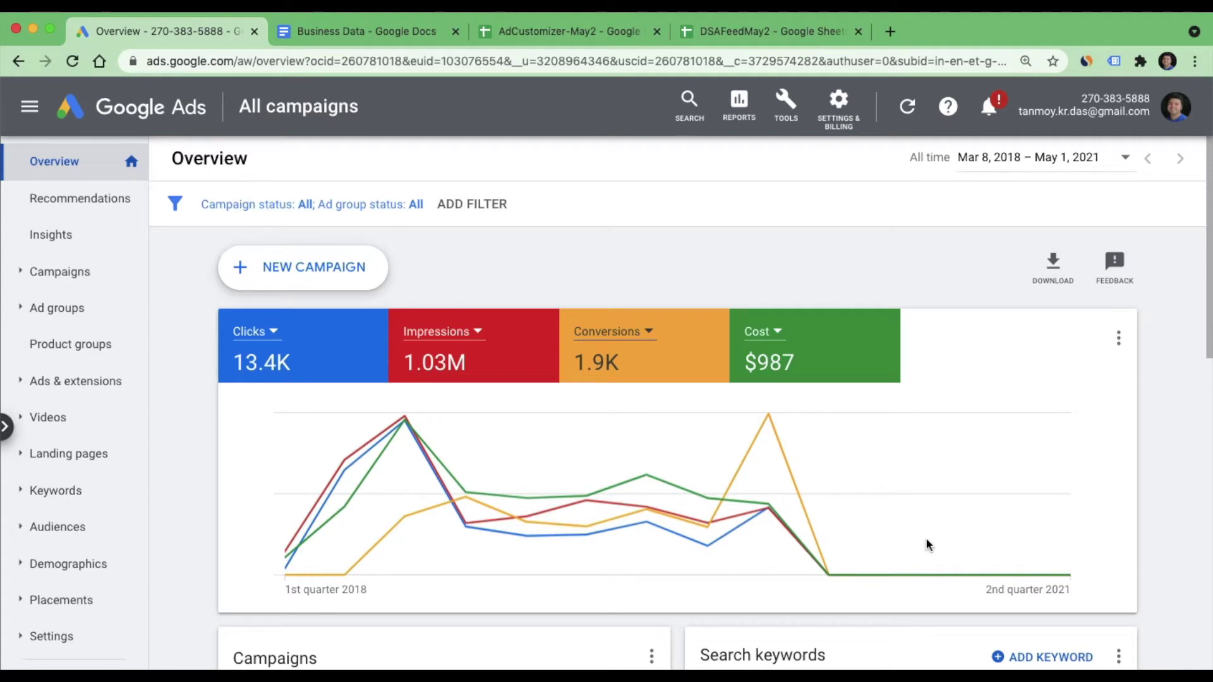
Open the Business data page from the Google Ads campaigns overview.
left_click(380, 29)
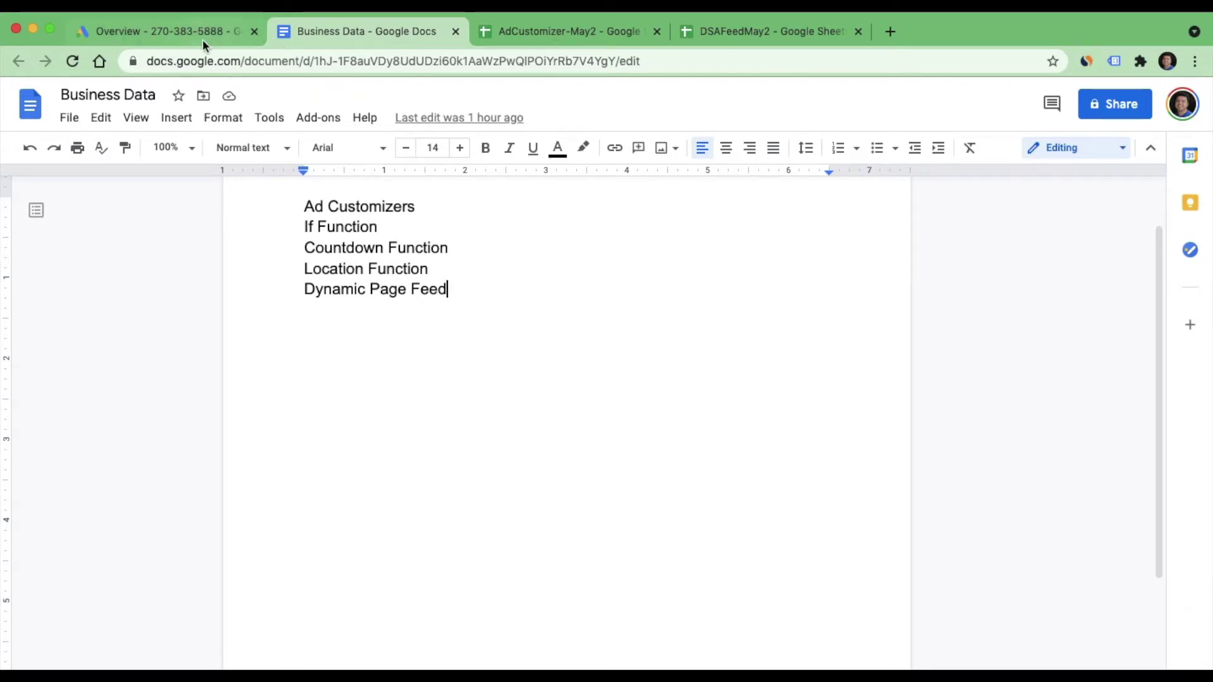
left_click(183, 35)
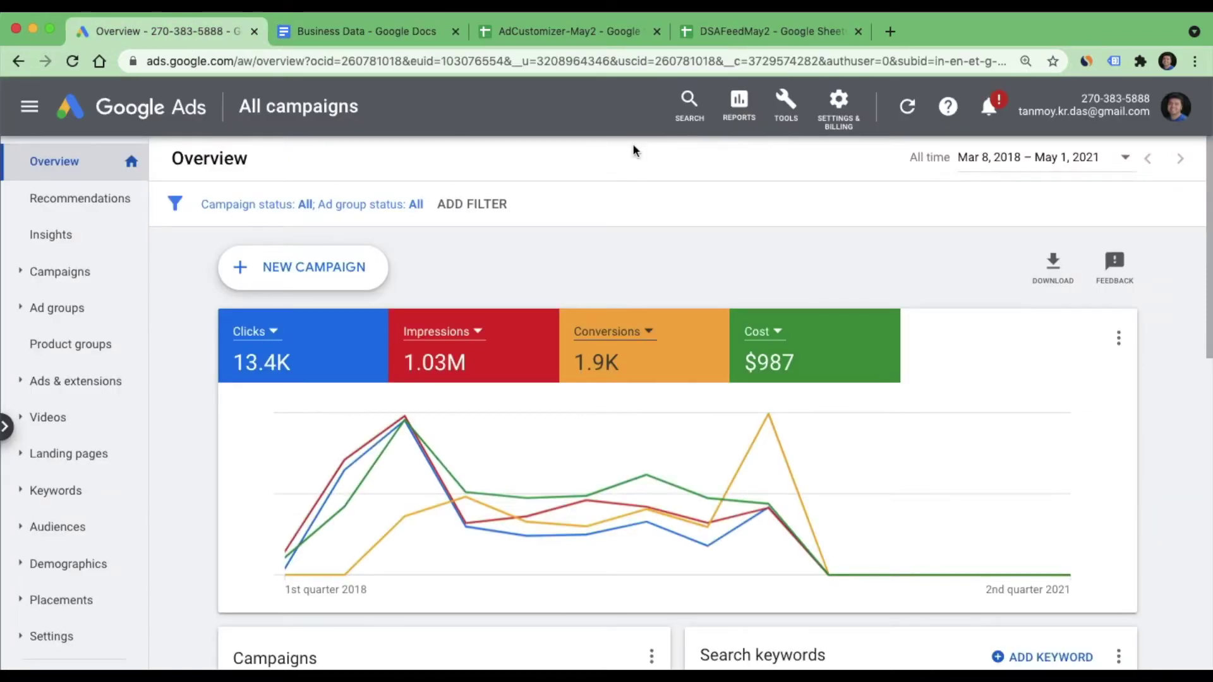
left_click(785, 104)
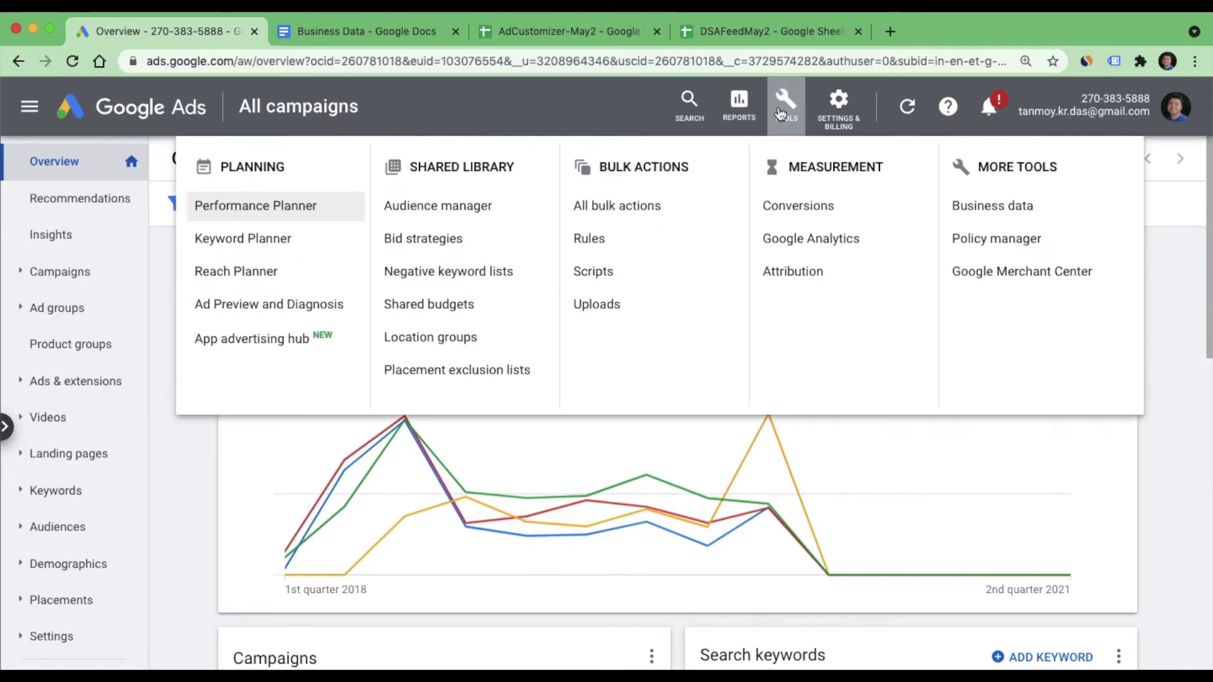
triple_click(1002, 167)
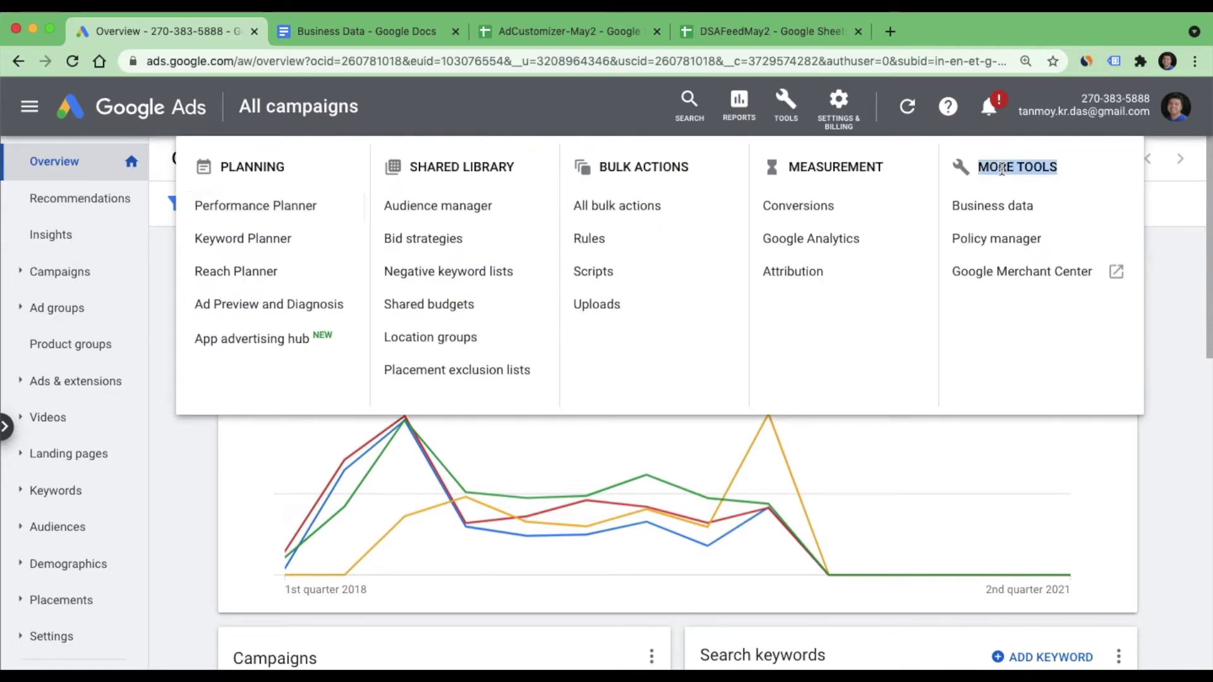
left_click(1015, 218)
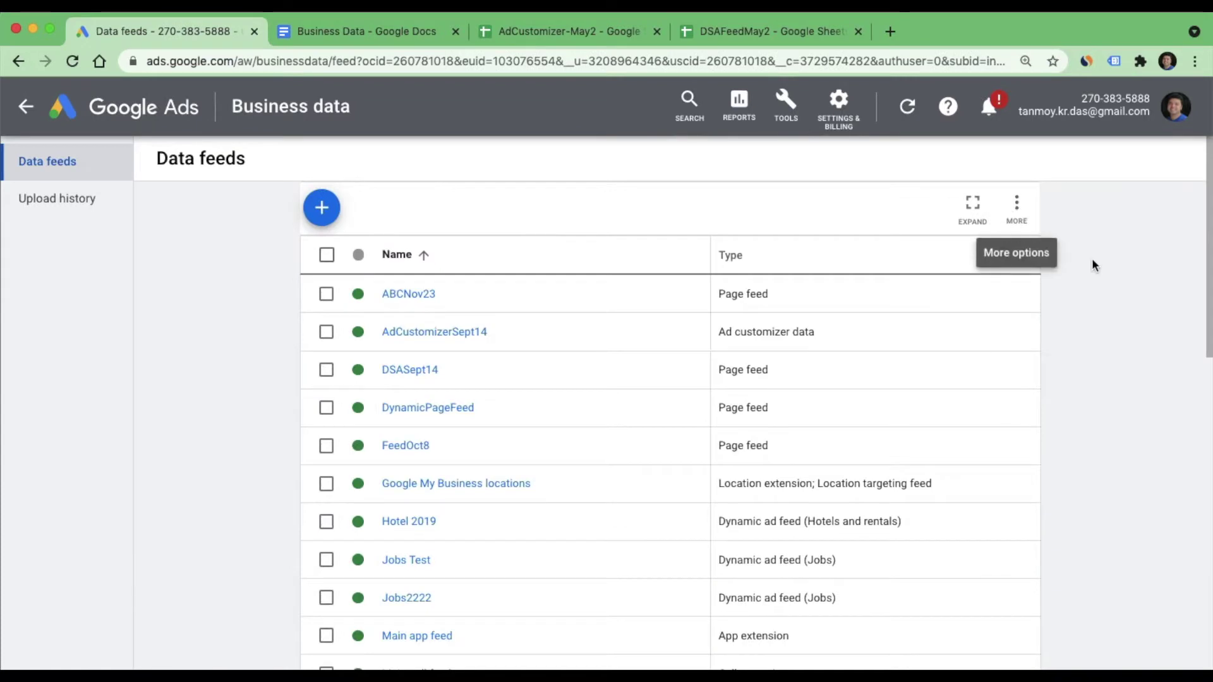
Check the Business Data topic list and begin a new ad customizer data upload under the Google Ads data feeds.
left_click(322, 208)
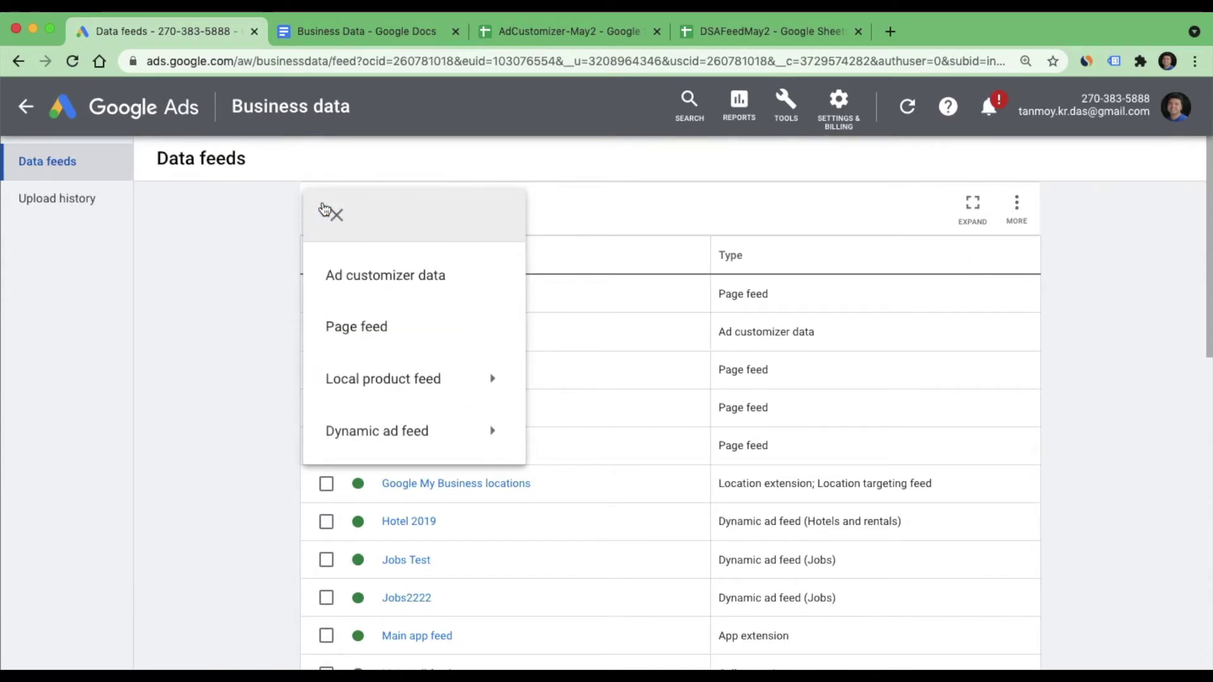
left_click(214, 286)
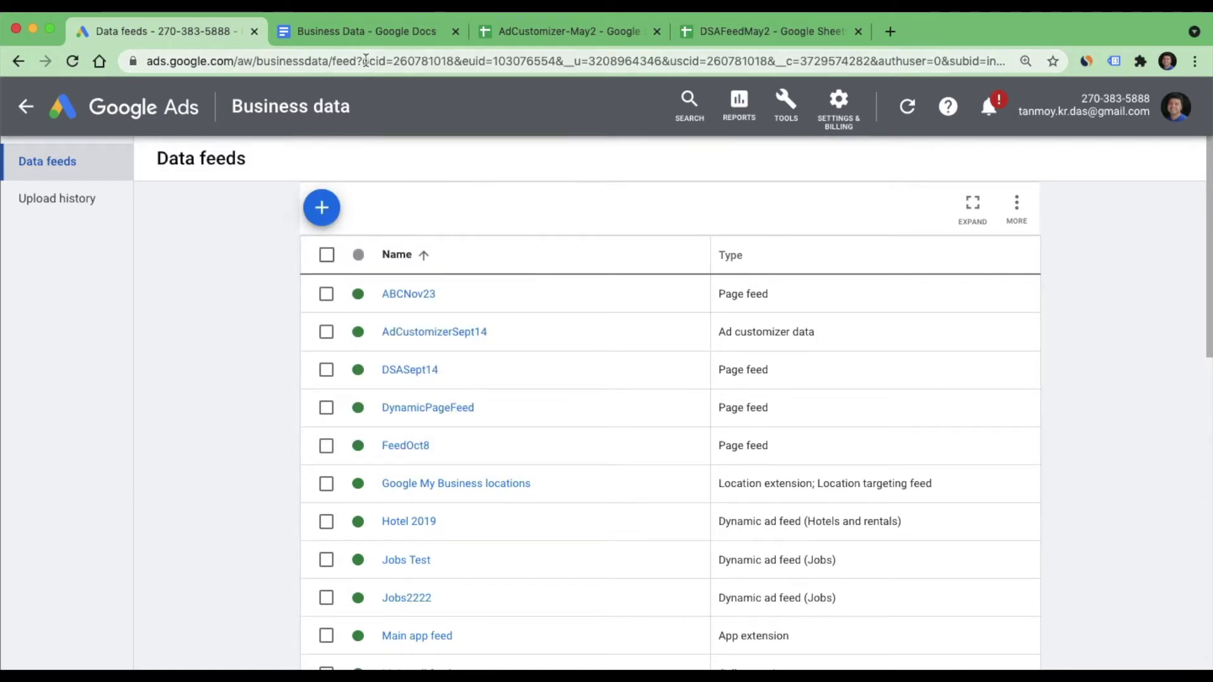
left_click(377, 33)
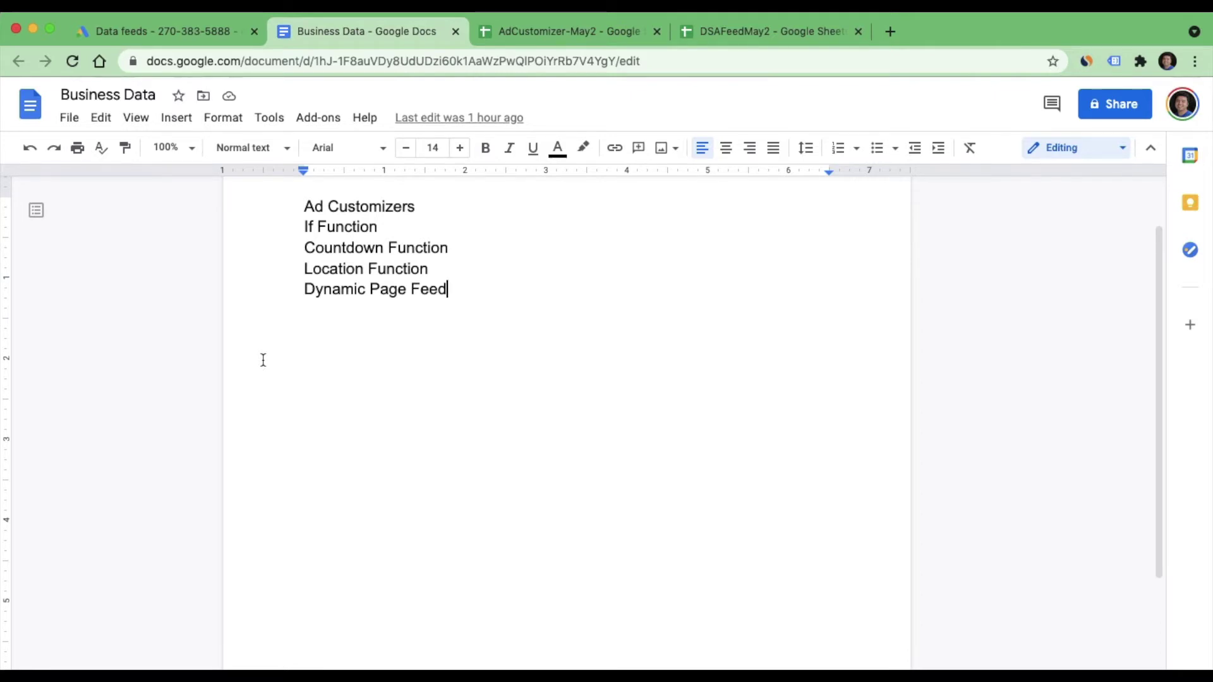
left_click(176, 33)
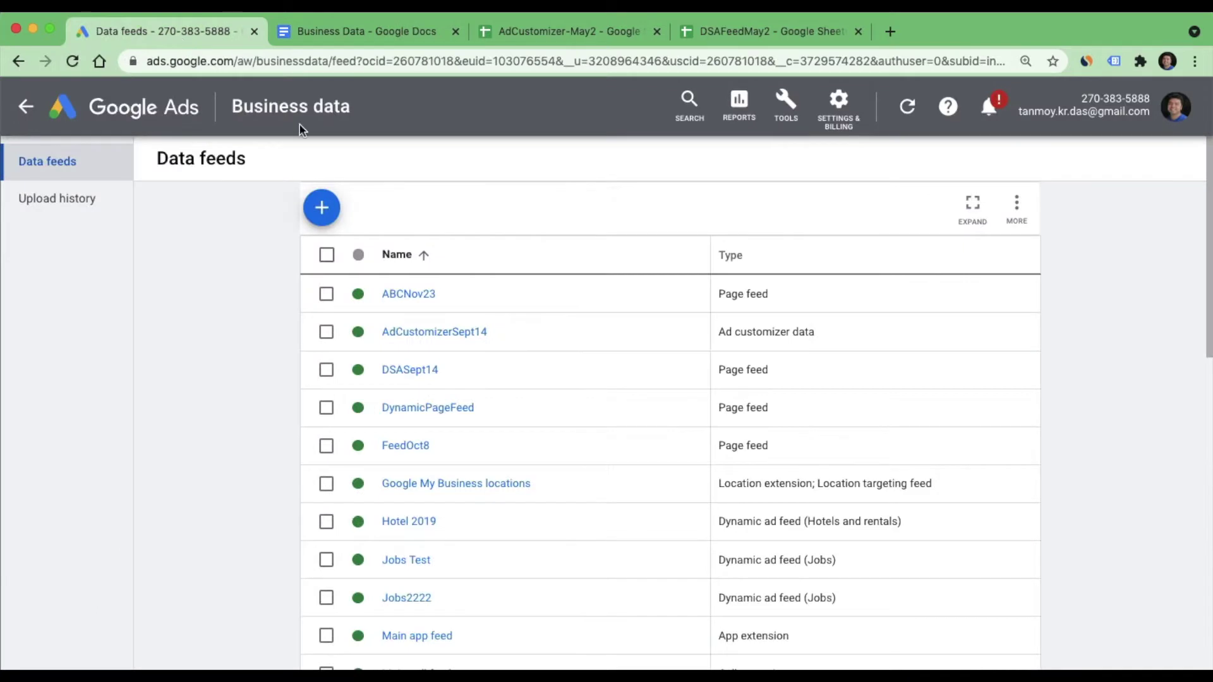
left_click(321, 209)
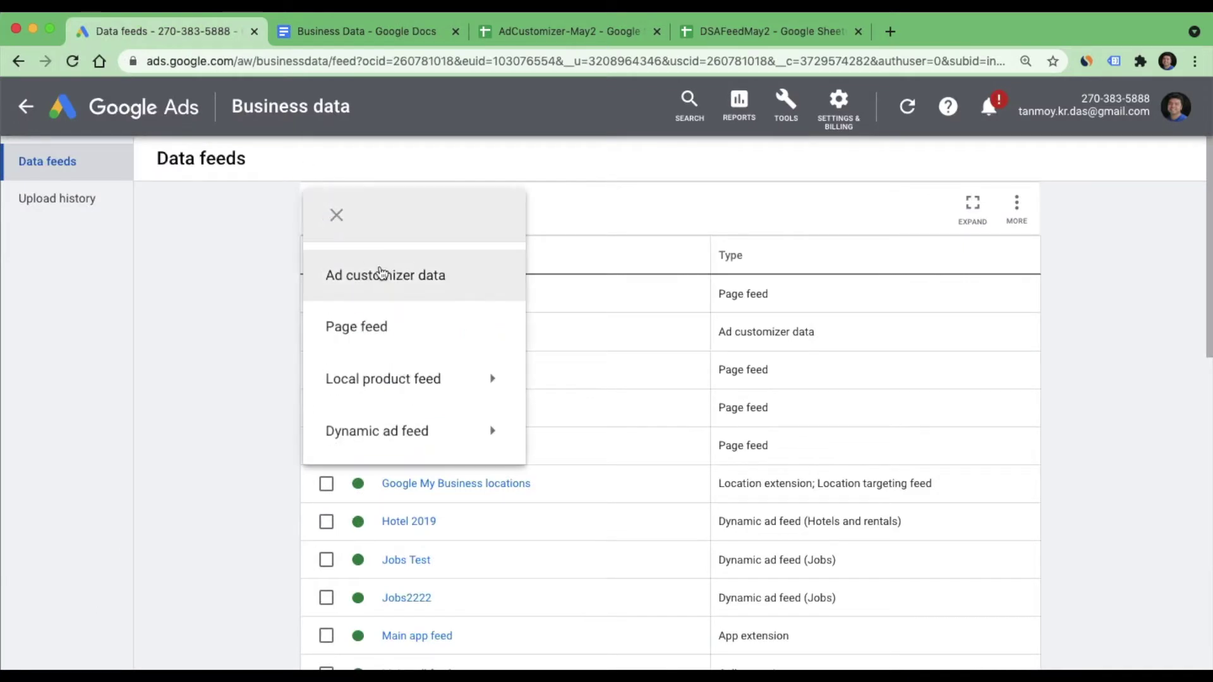
left_click(430, 282)
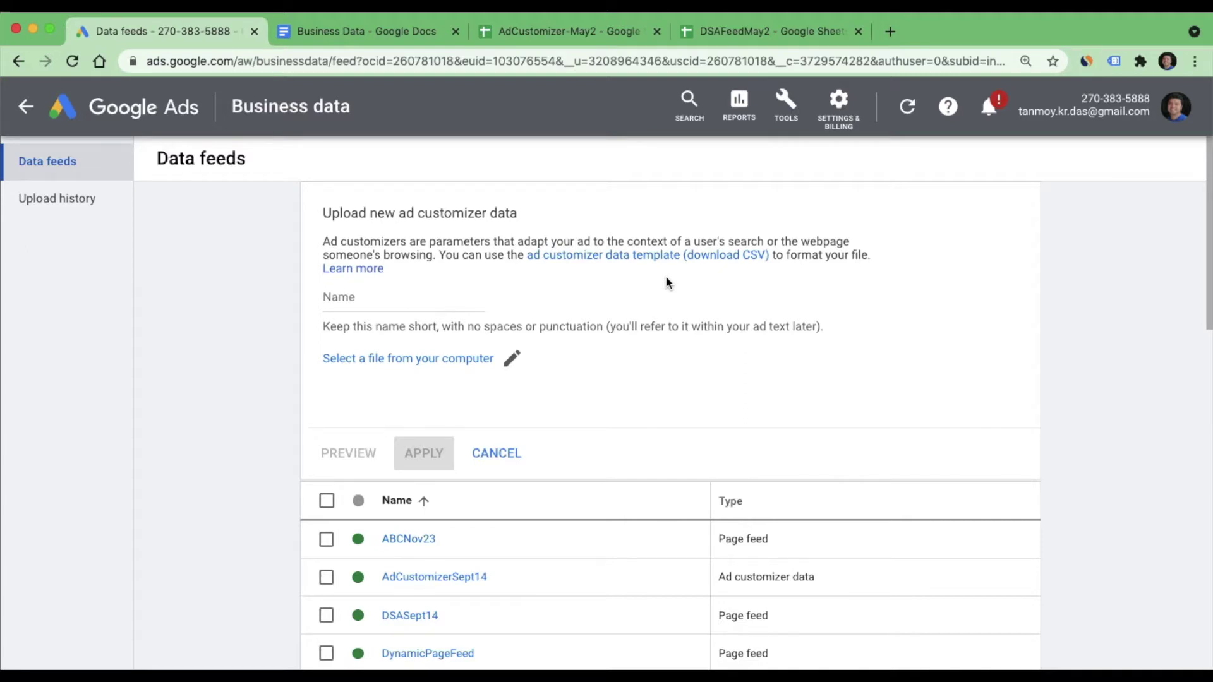
Switch to the AdCustomizer-May2 spreadsheet and examine the template sheet's attribute and target column headers and its sample model rows.
left_click(513, 31)
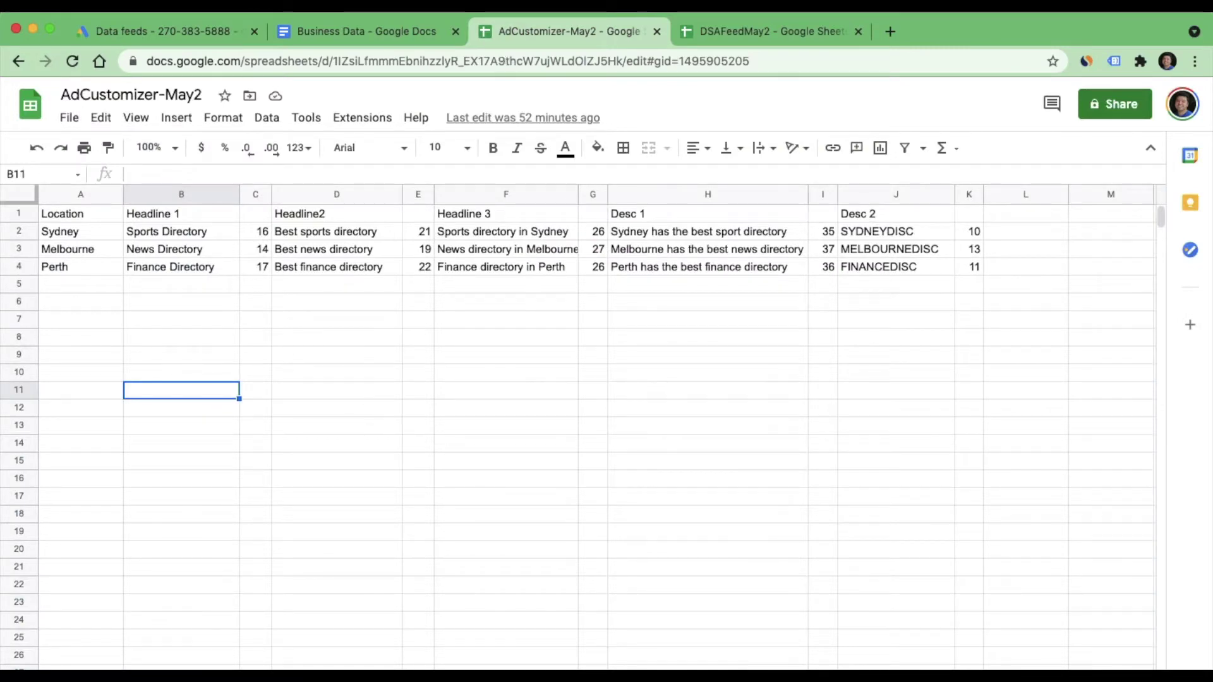
left_click(252, 677)
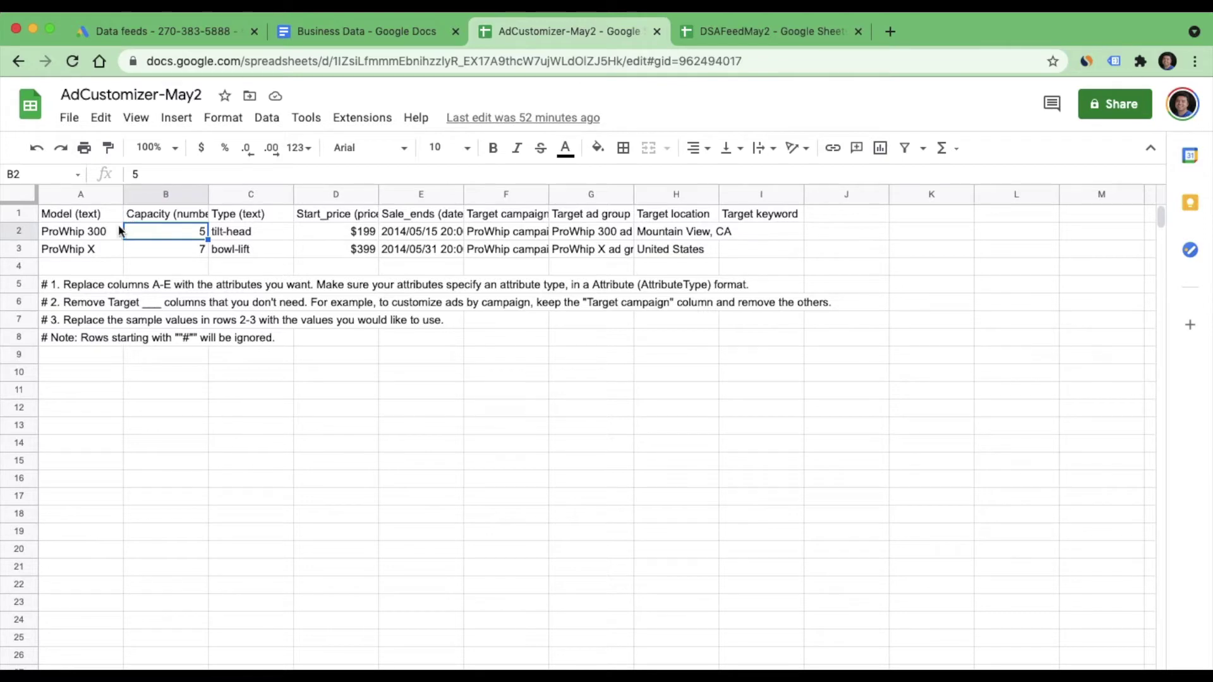
left_click(82, 217)
key("Right")
key("Right")
key("Right")
key("Right")
key("Right")
key("Right")
key("Right")
key("Right")
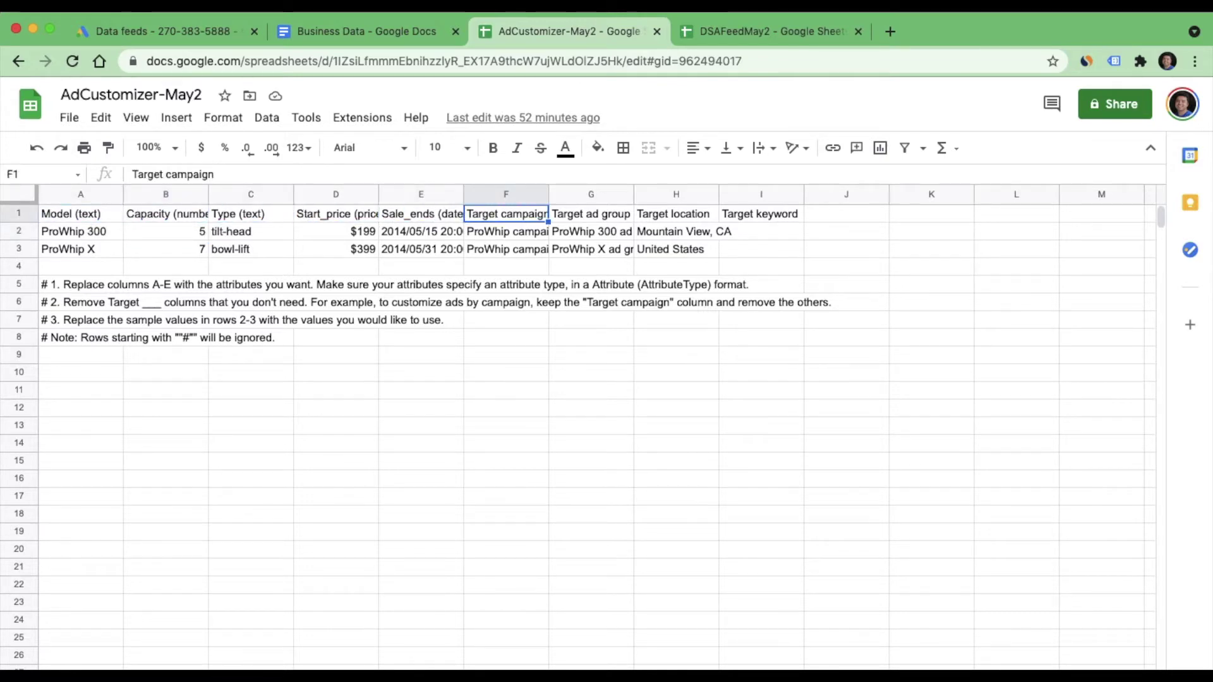
key("Left")
key("Left")
key("Left")
key("Left")
key("Left")
key("Left")
key("Left")
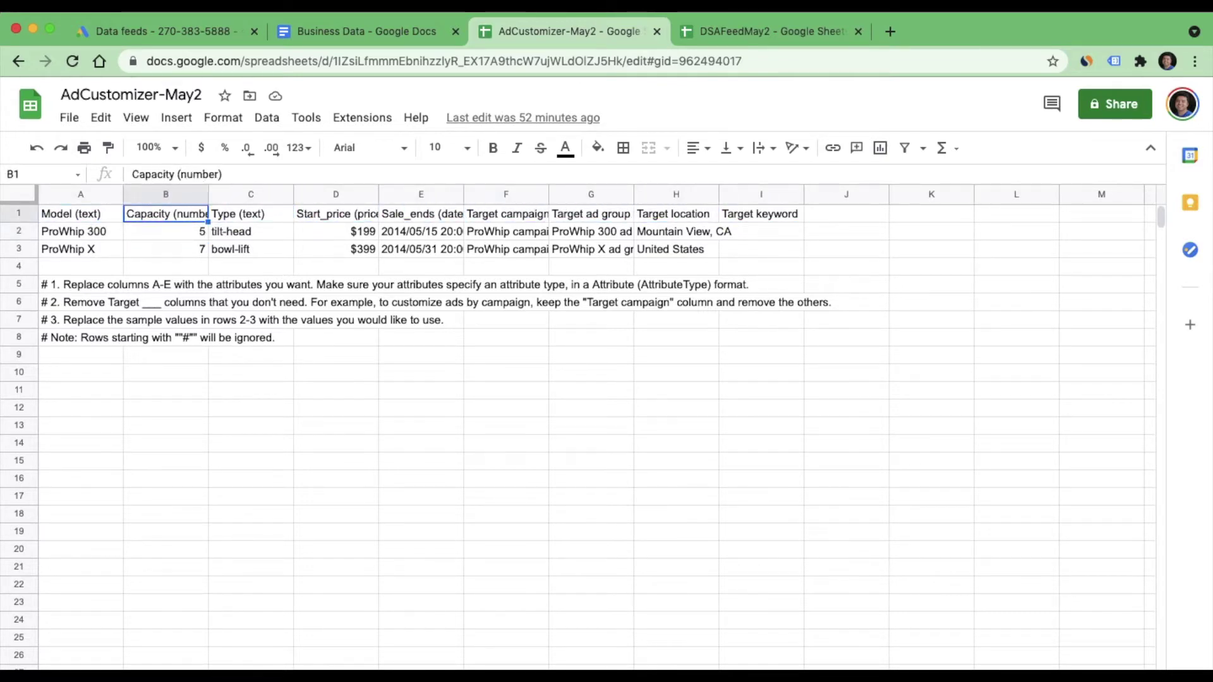
key("Left")
key("Down")
key("Down")
key("Up")
key("Up")
key("Down")
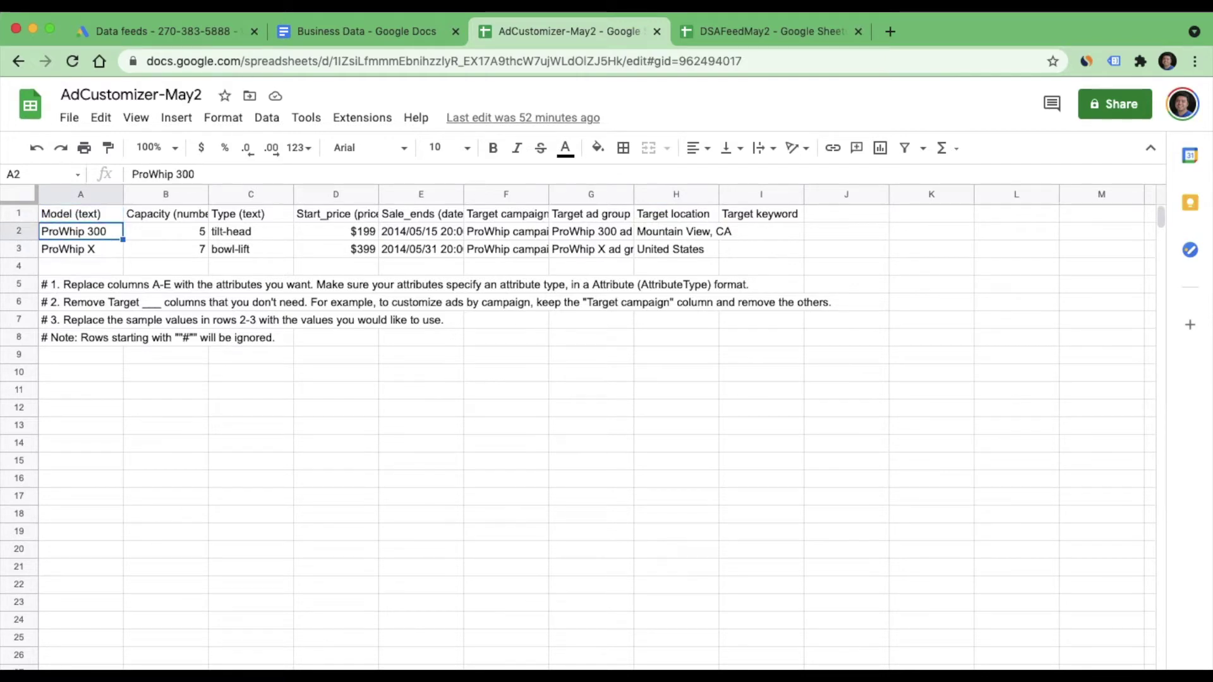
Examine the headline and description columns for Sydney, Melbourne and Perth on the sheet of location data.
key("alt+Down")
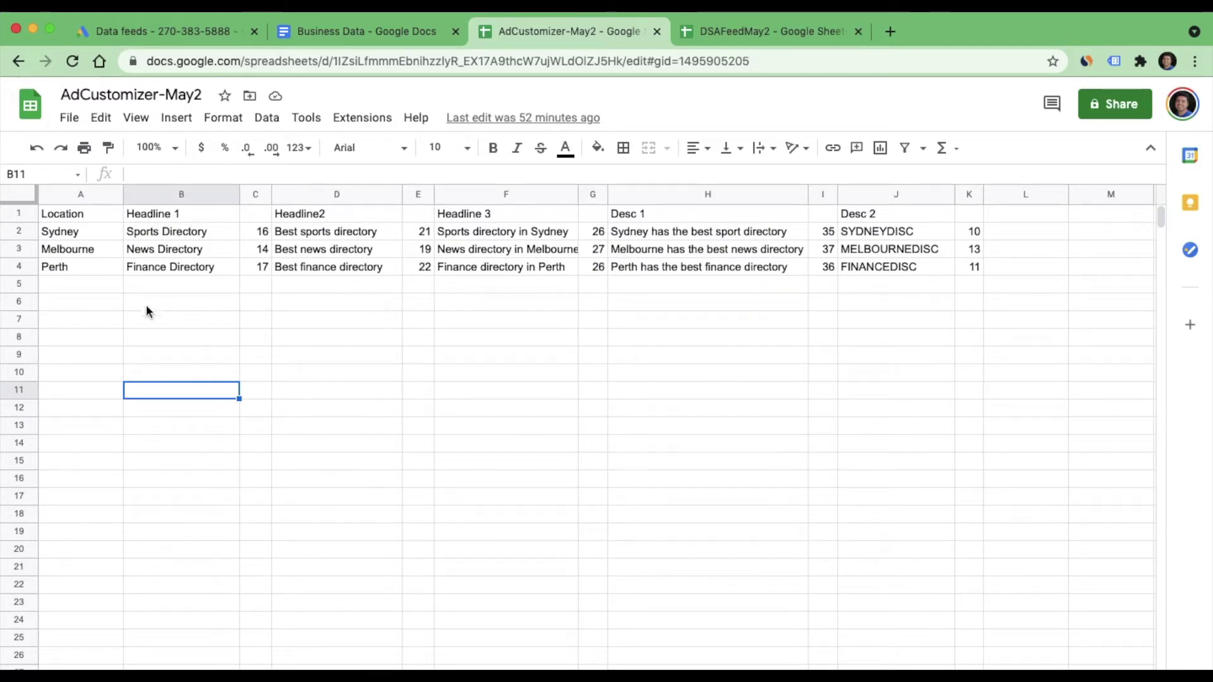
left_click(96, 238)
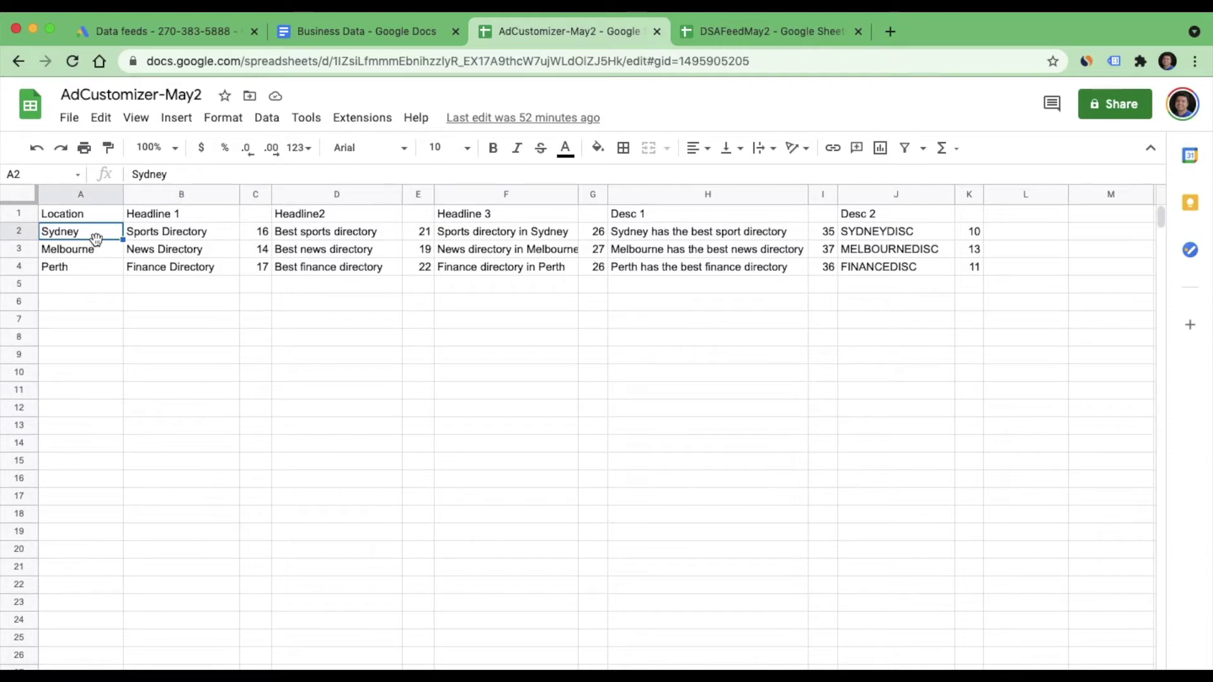
key("Down")
key("Down")
key("Up")
key("Up")
key("Right")
key("Right")
key("Right")
key("Right")
key("Right")
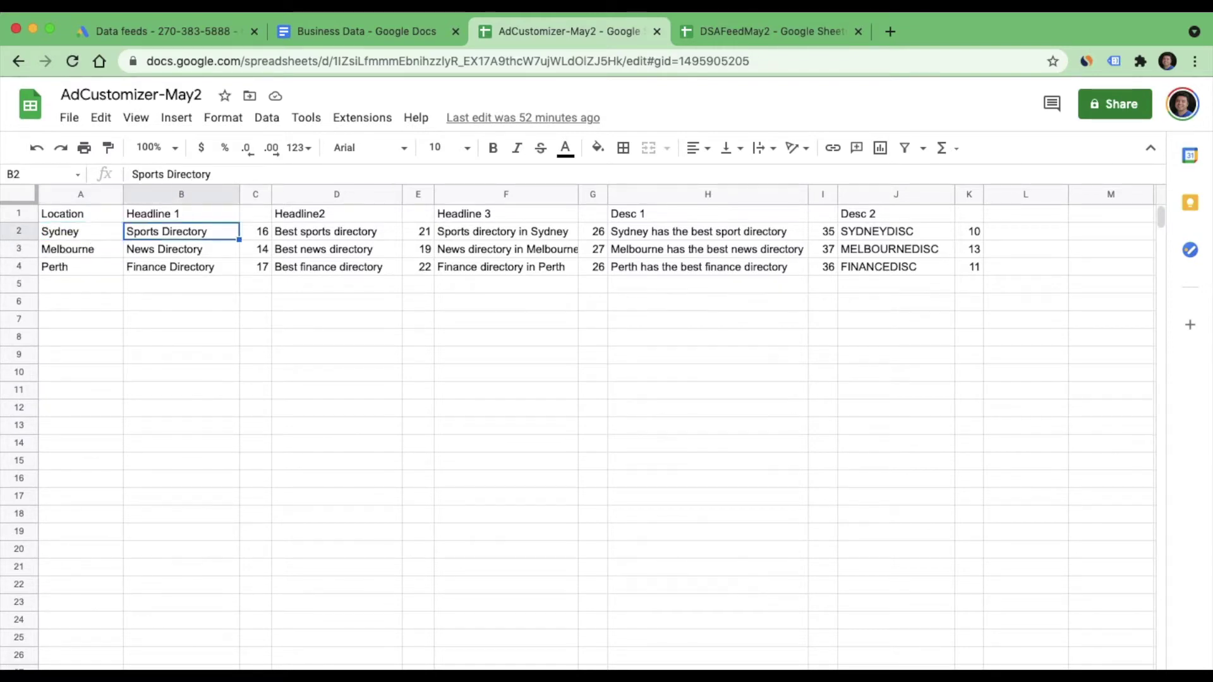
key("Right")
key("Right")
key("Right")
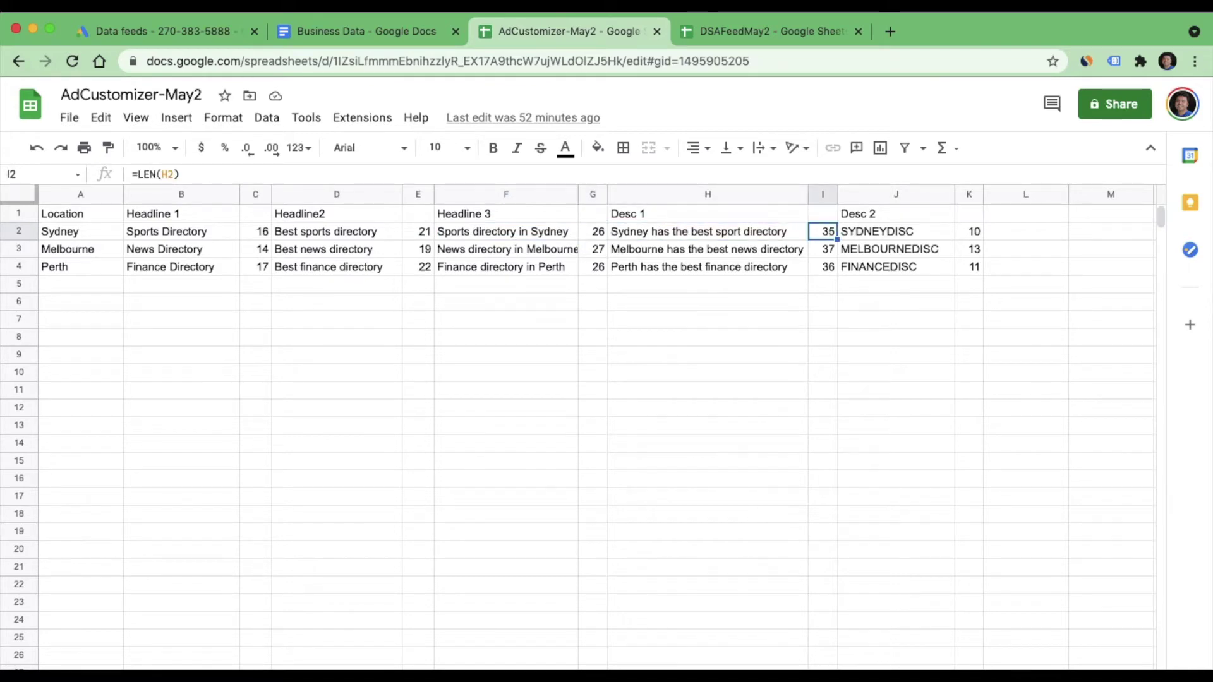
key("Right")
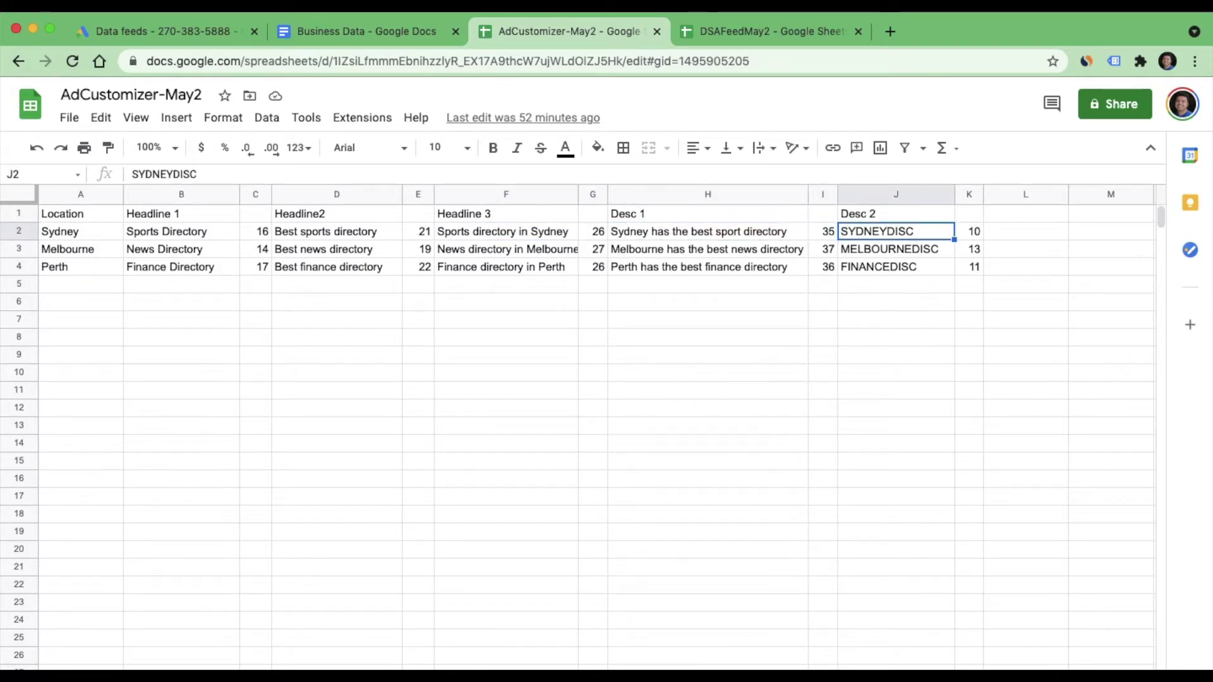
key("Down")
key("Down")
key("Down")
key("Up")
key("Up")
key("Up")
Download the location data sheet of AdCustomizer-May2 as a Comma Separated Values (.csv) file.
left_click(63, 119)
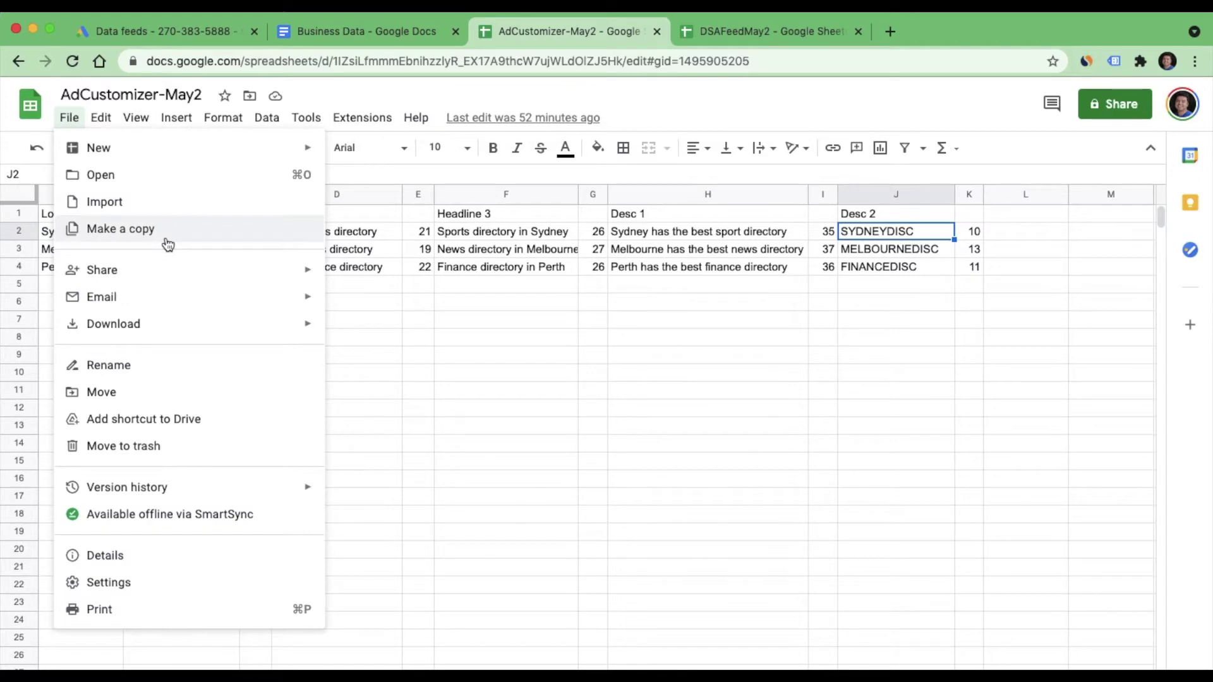
left_click(217, 33)
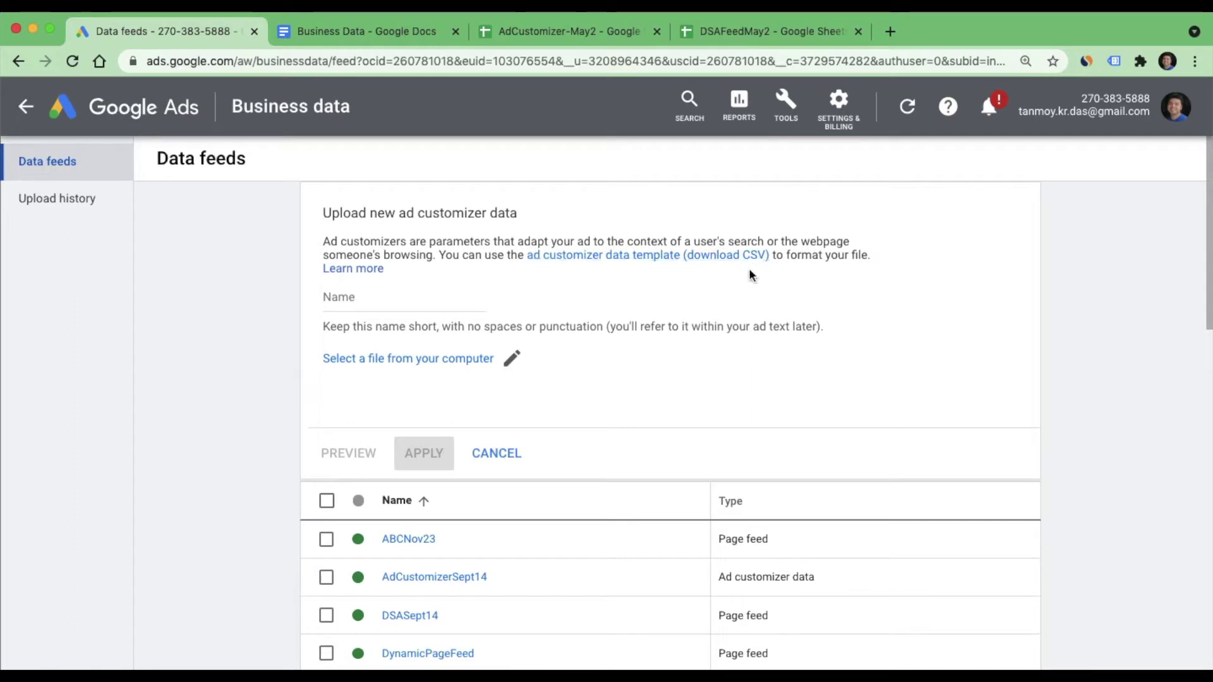
left_click(551, 36)
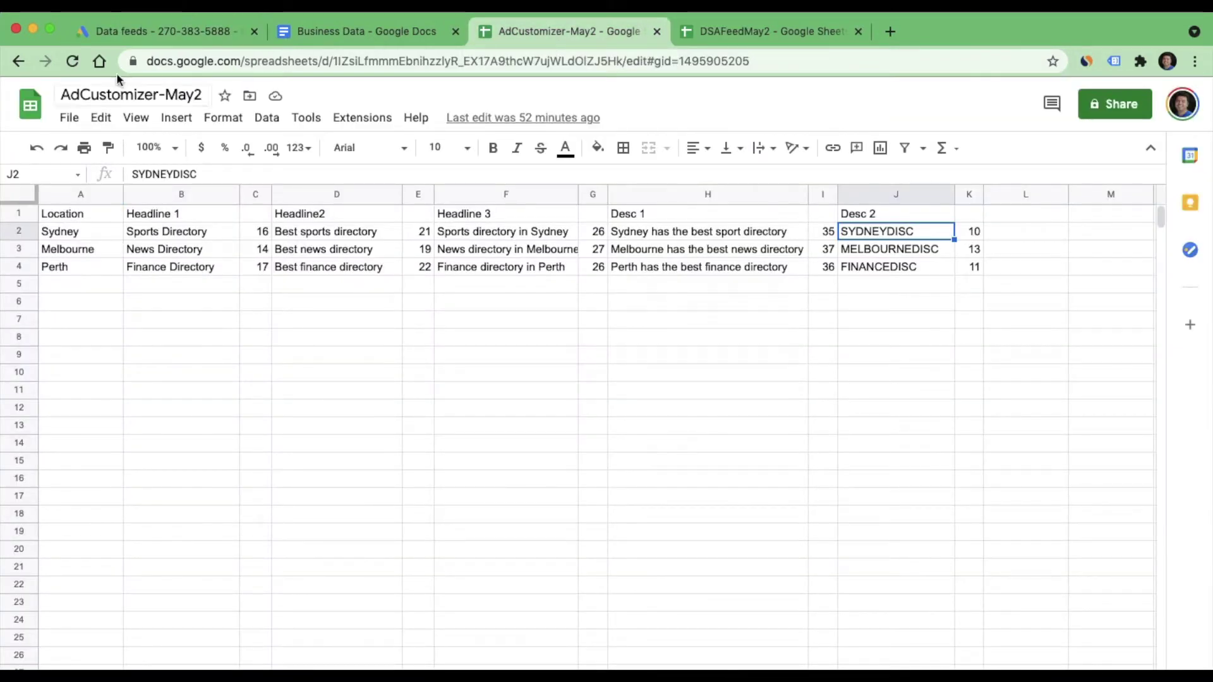
left_click(69, 118)
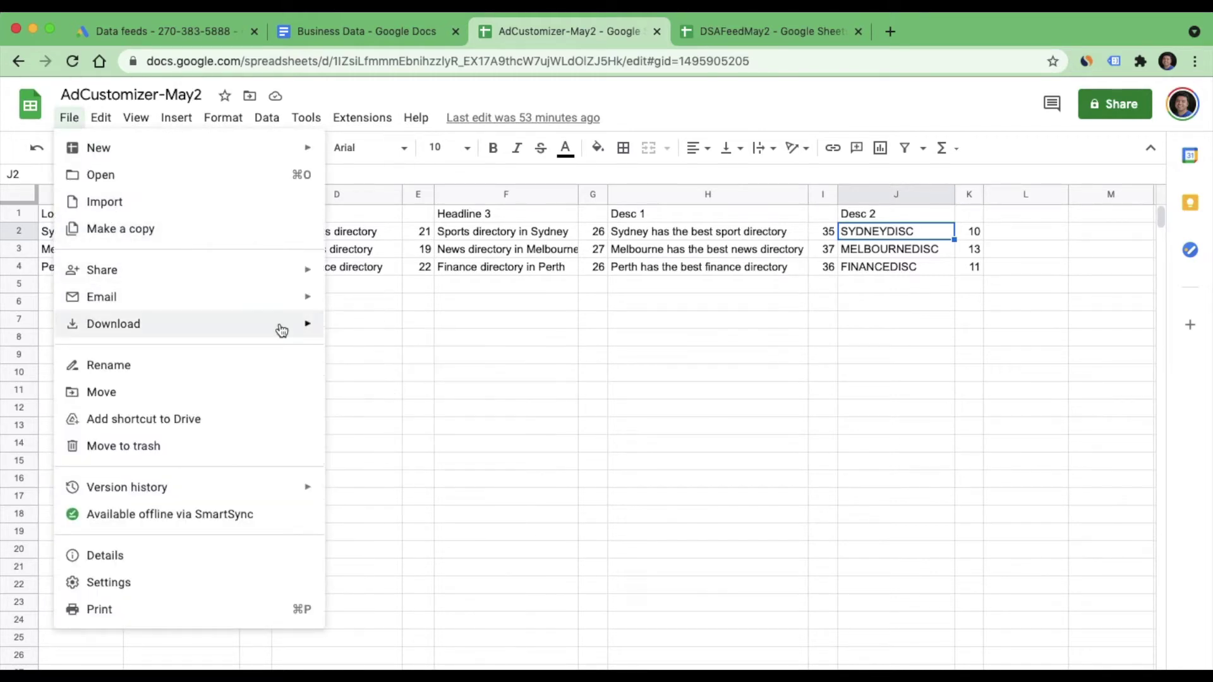
mouse_move(282, 330)
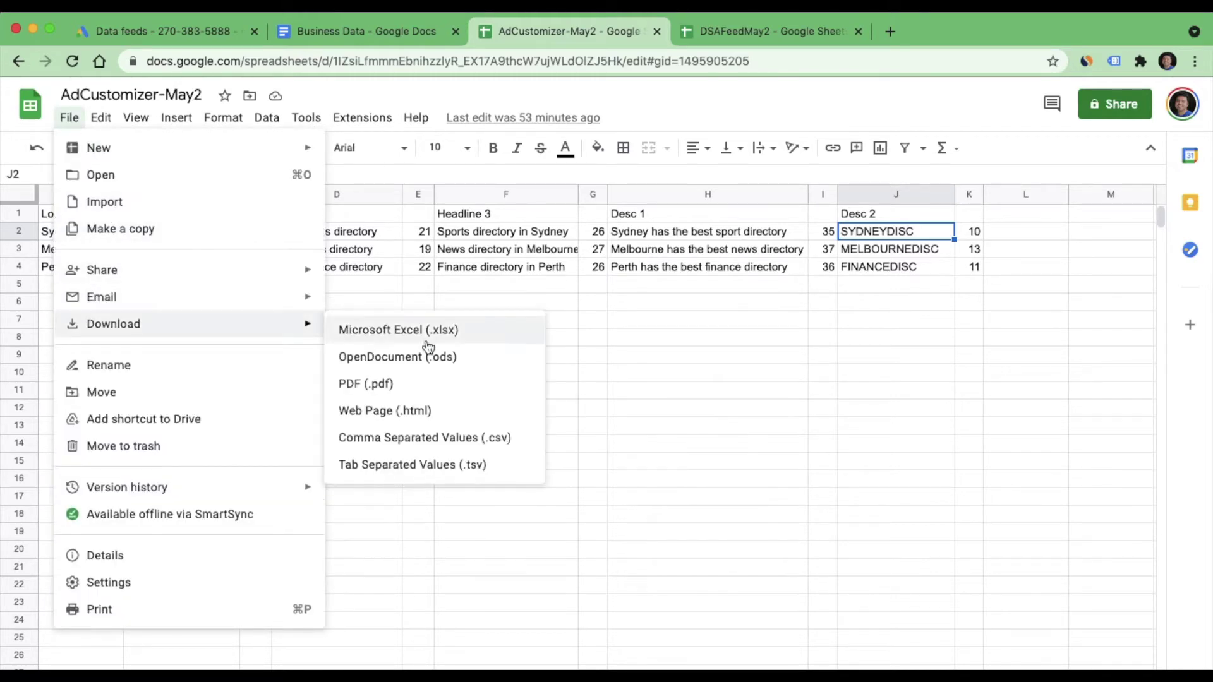
left_click(481, 439)
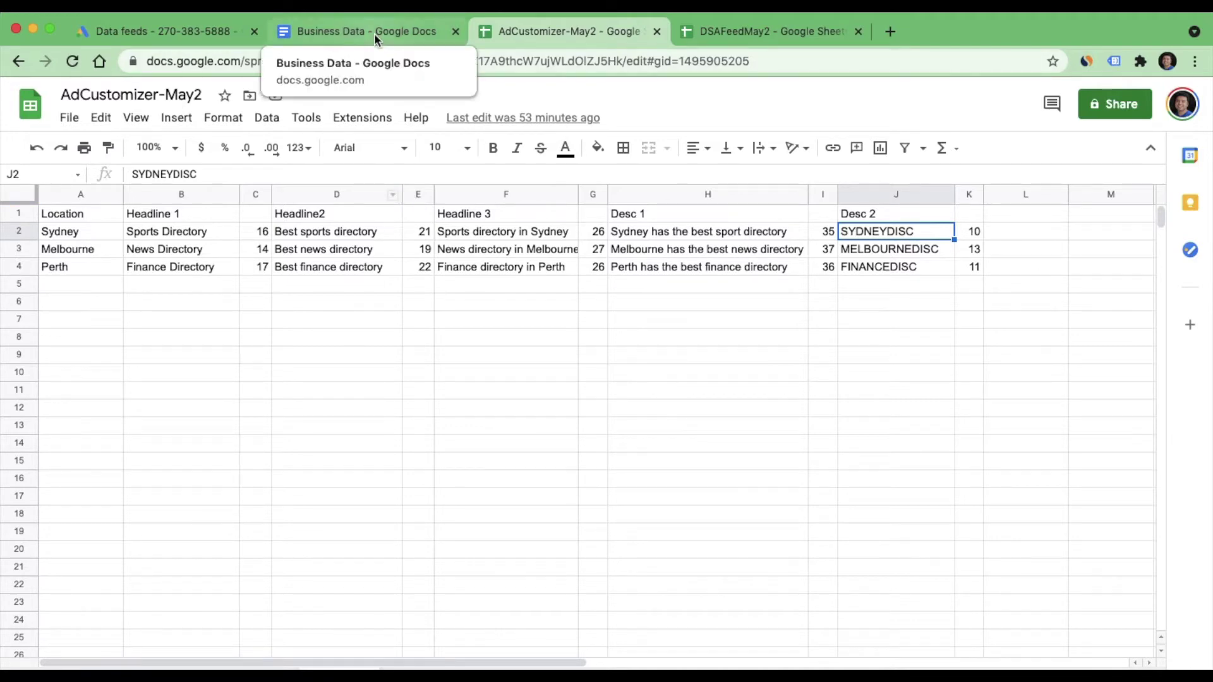
Switch back to Google Ads and name the new ad customizer data AdCustomizerMay2.
left_click(195, 35)
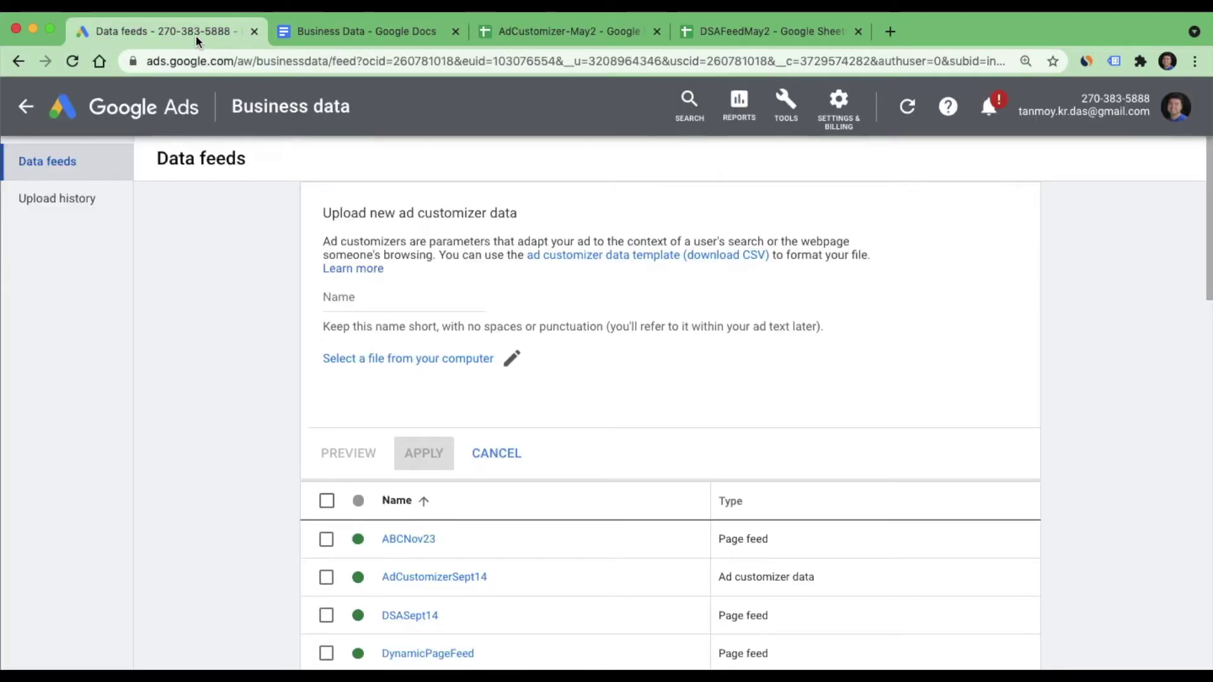
left_click(399, 303)
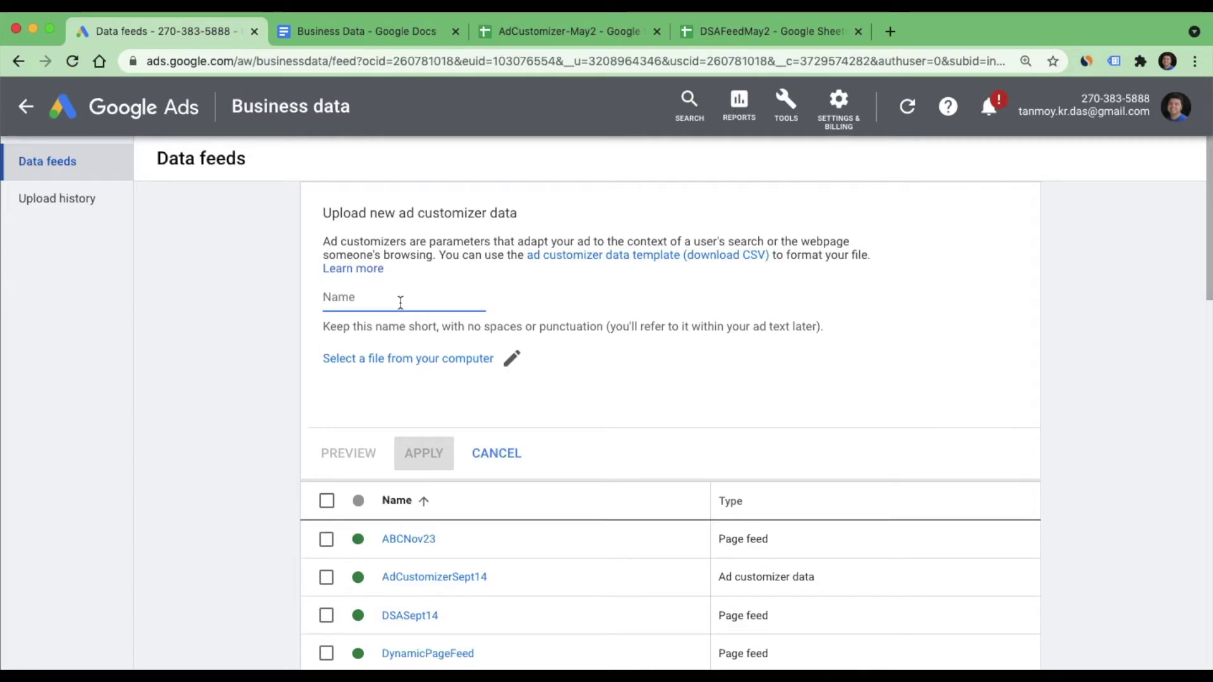
type("AdCustomizerMay2")
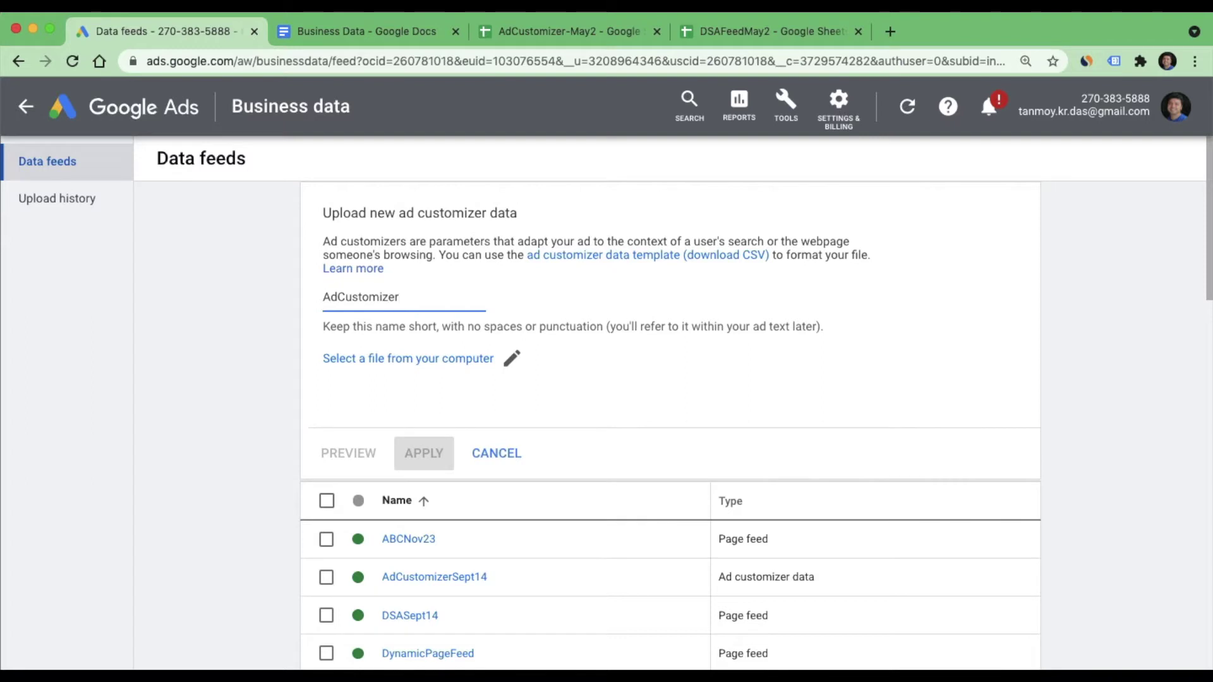
Upload AdCustomizer-May2 - Sheet1.csv from Downloads as the ad customizer data and return to the campaigns overview.
left_click(397, 362)
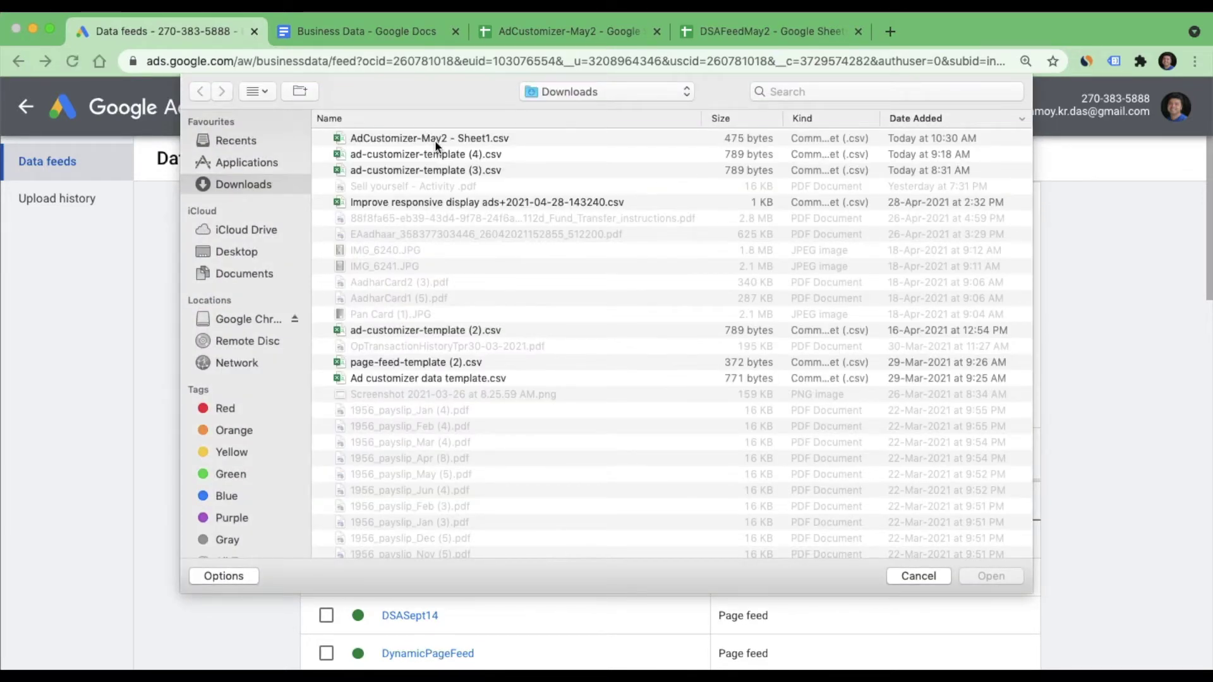
left_click(434, 139)
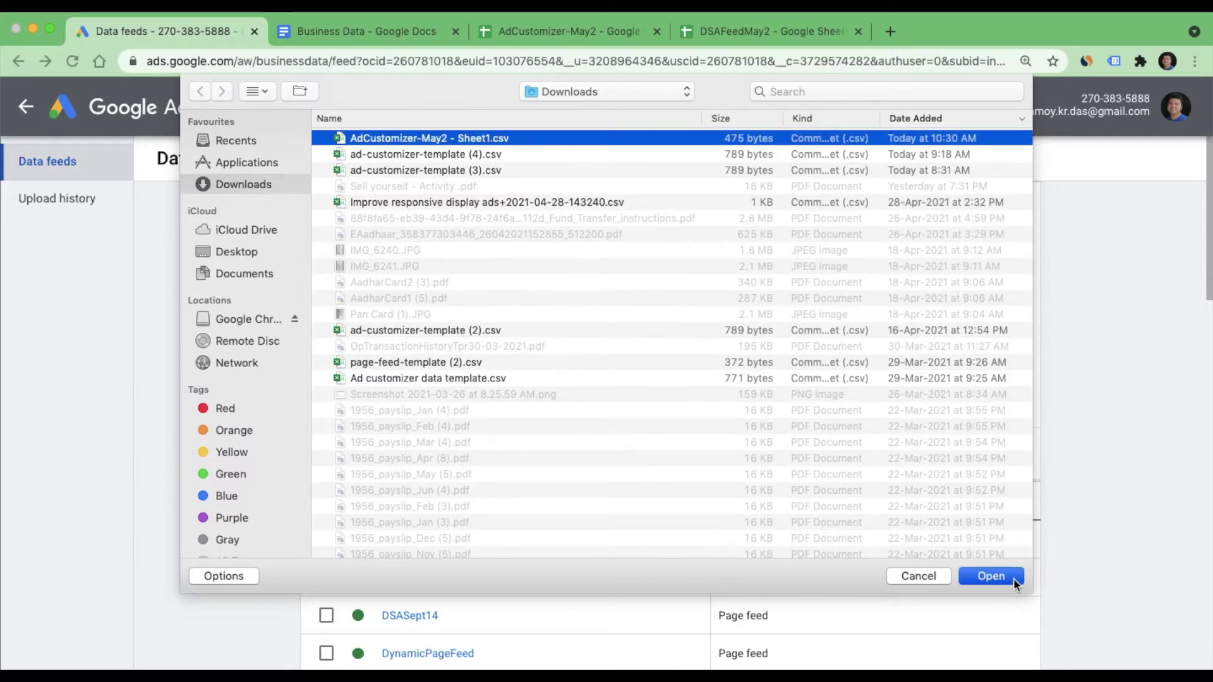
left_click(990, 576)
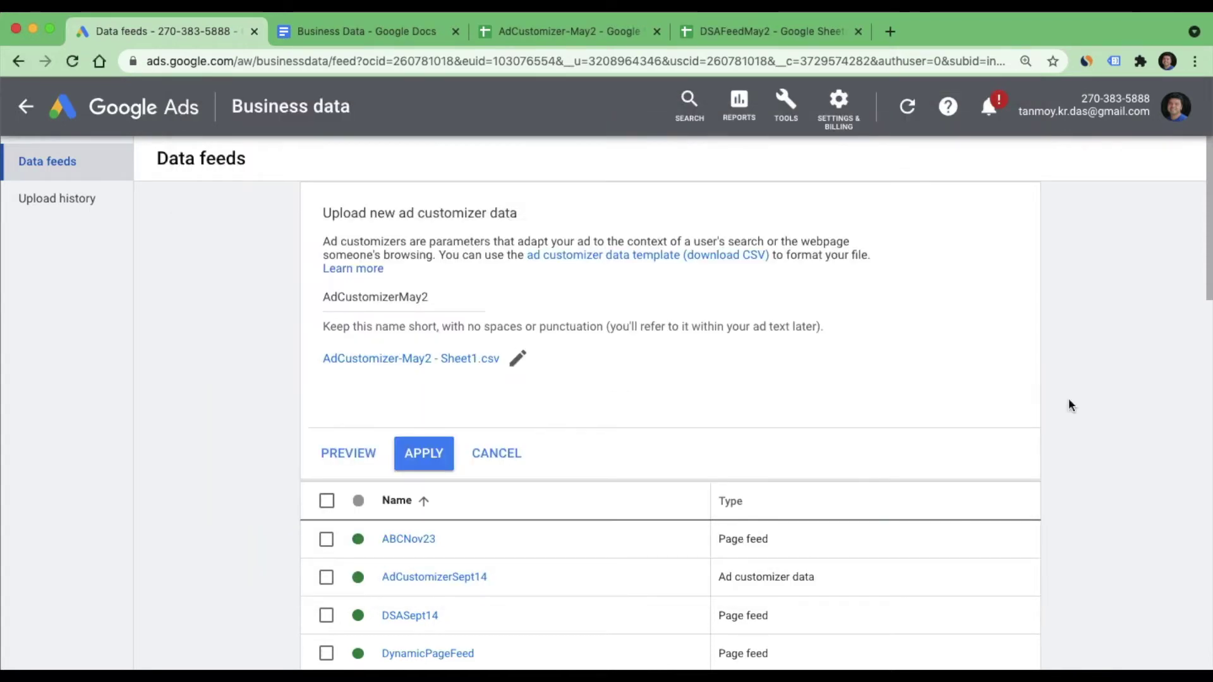
left_click(425, 454)
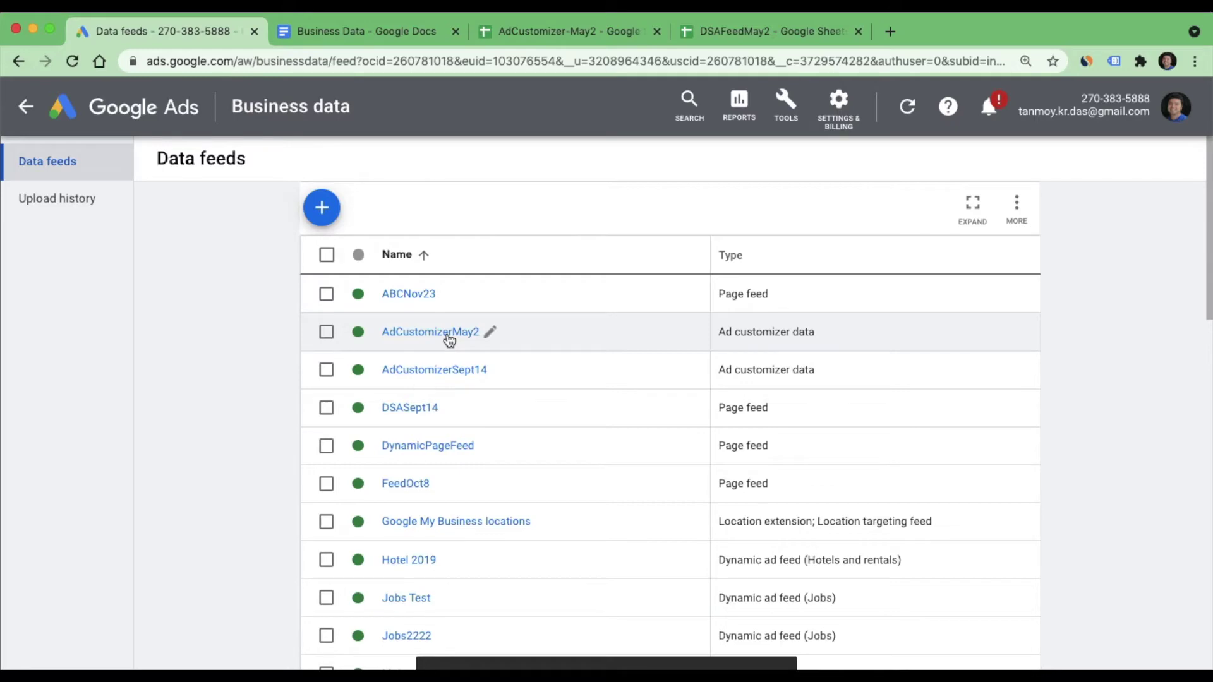
left_click(180, 115)
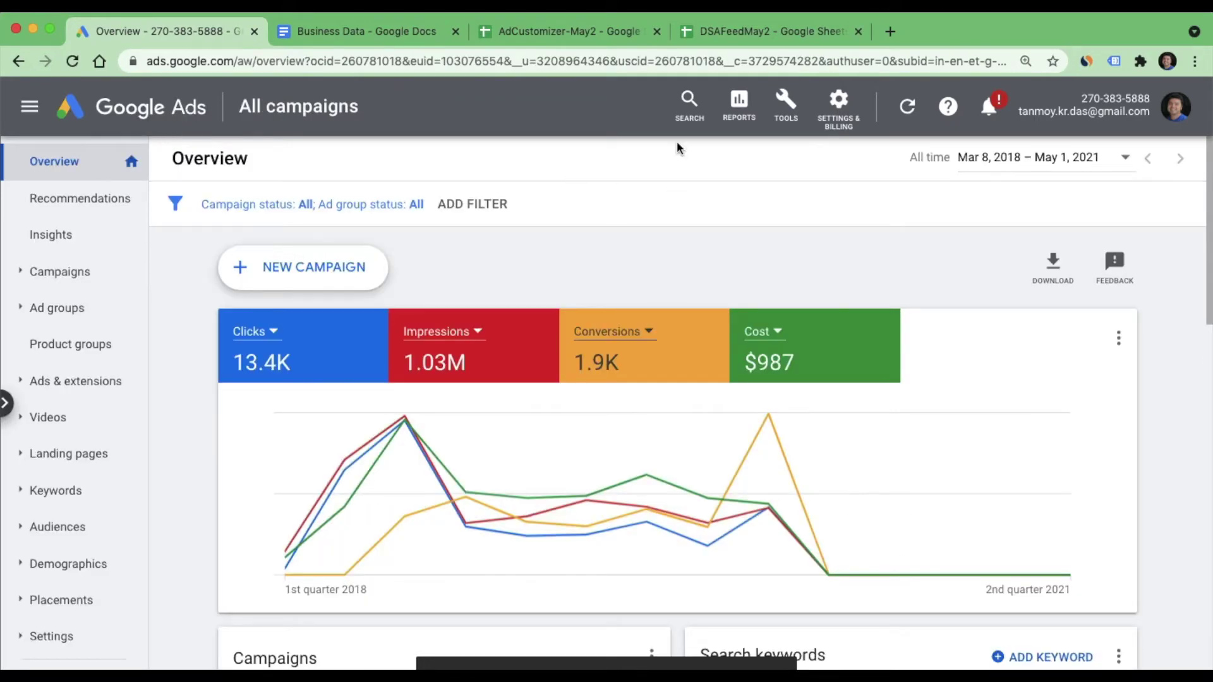
Open the SearchOct10 campaign and bring up the ads list of Ad group 12345567.
left_click(686, 117)
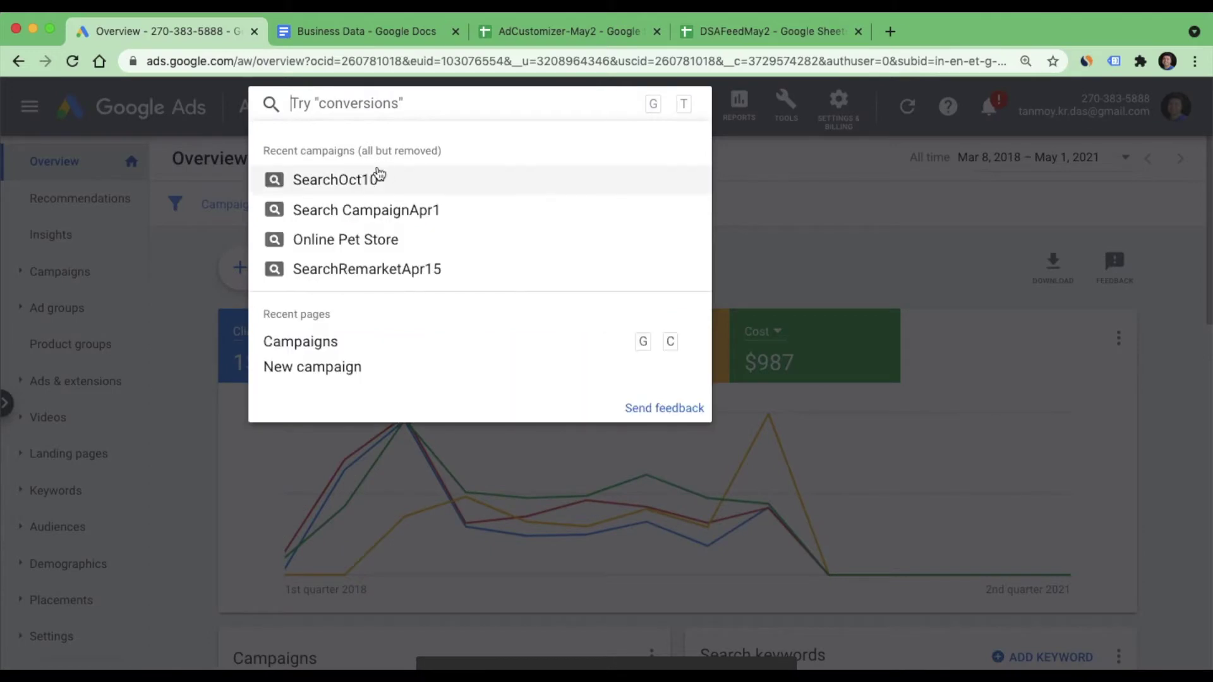
left_click(335, 181)
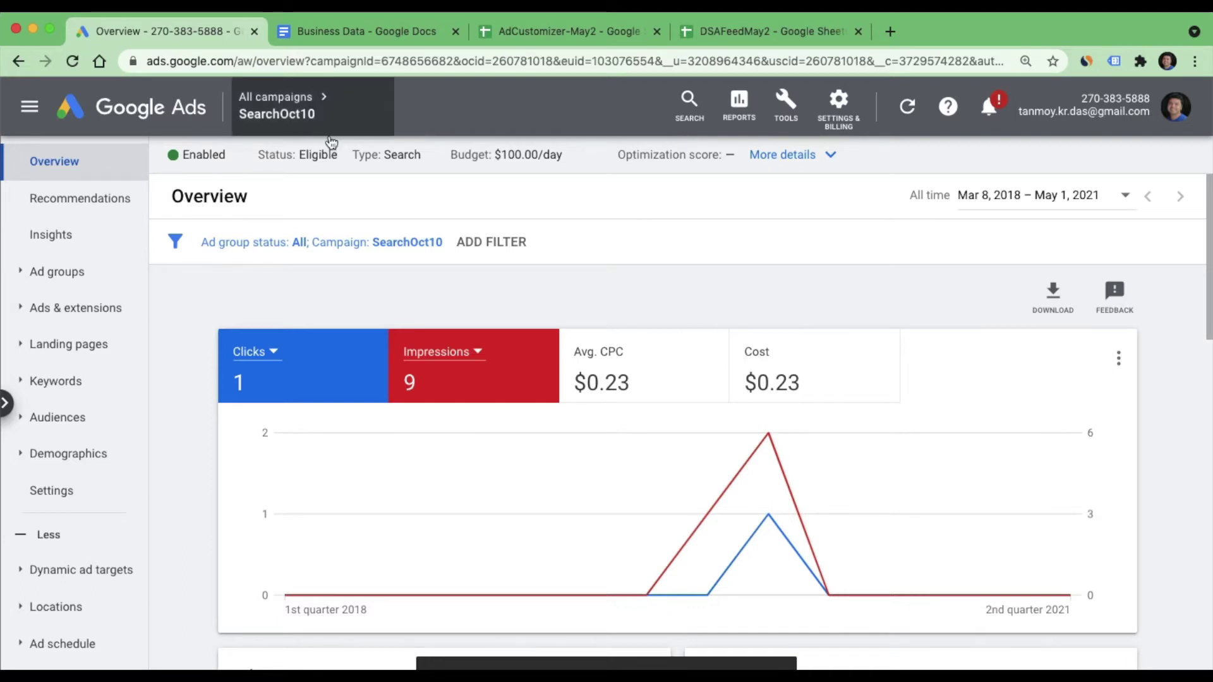
left_click(73, 274)
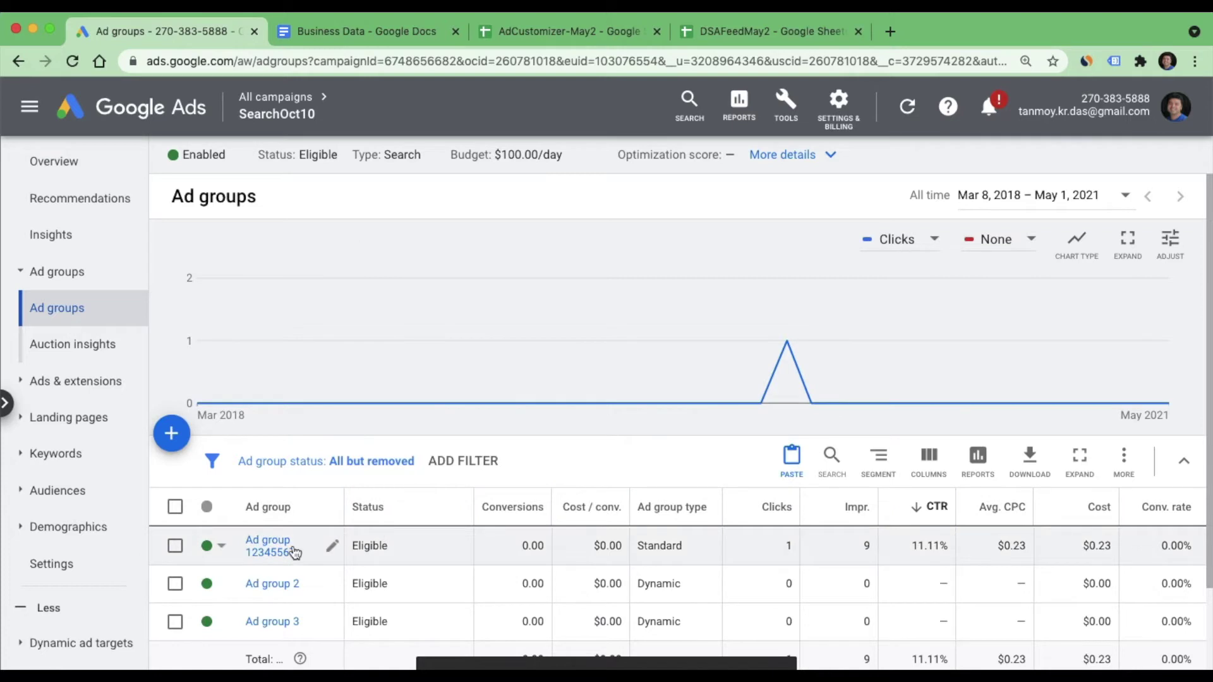
left_click(281, 553)
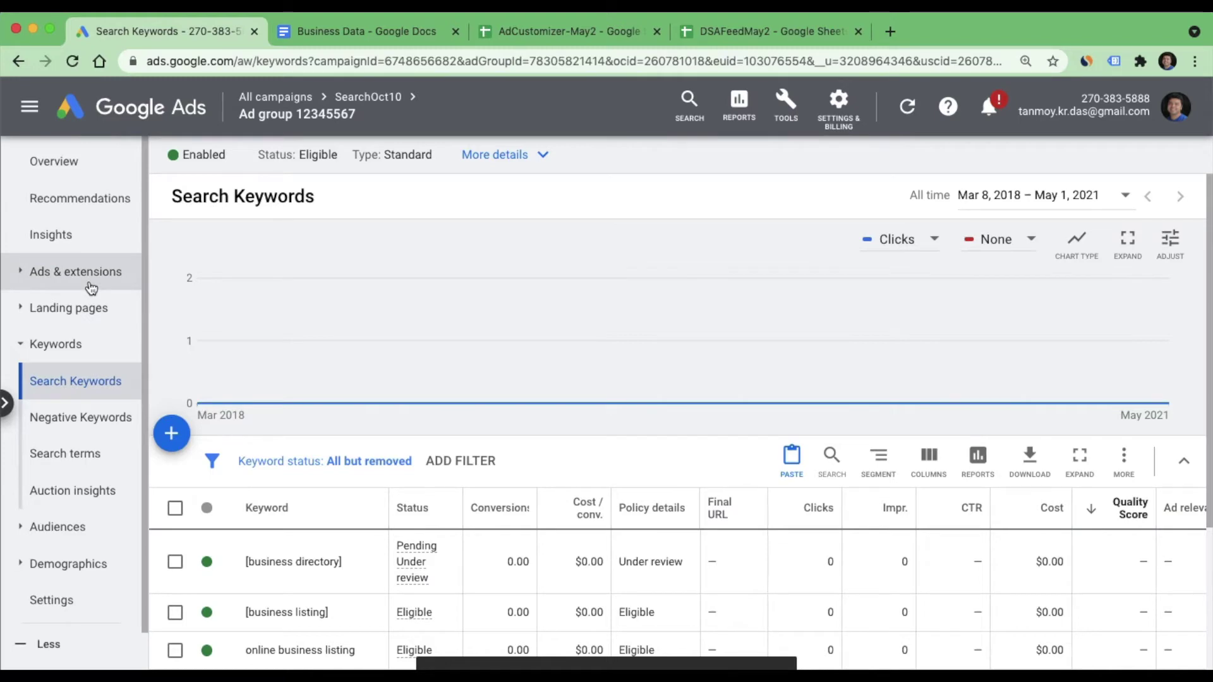
left_click(92, 287)
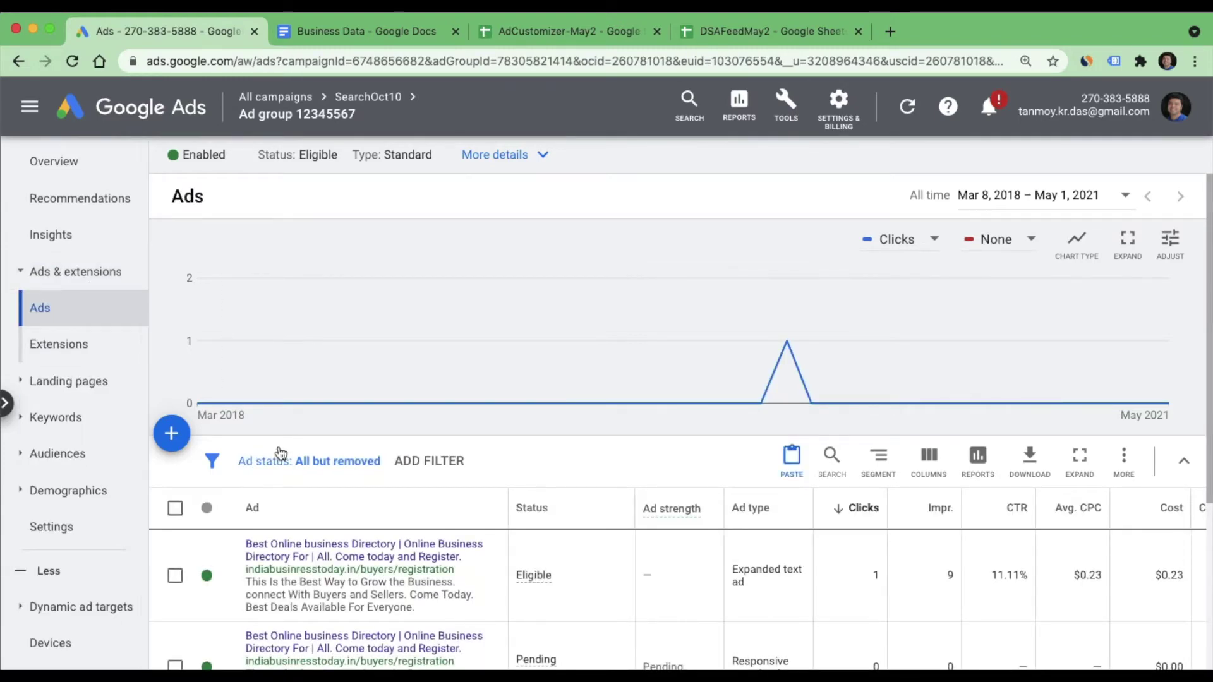
Open the first expanded text ad in the ad group for editing.
scroll(405, 570, "down", 2)
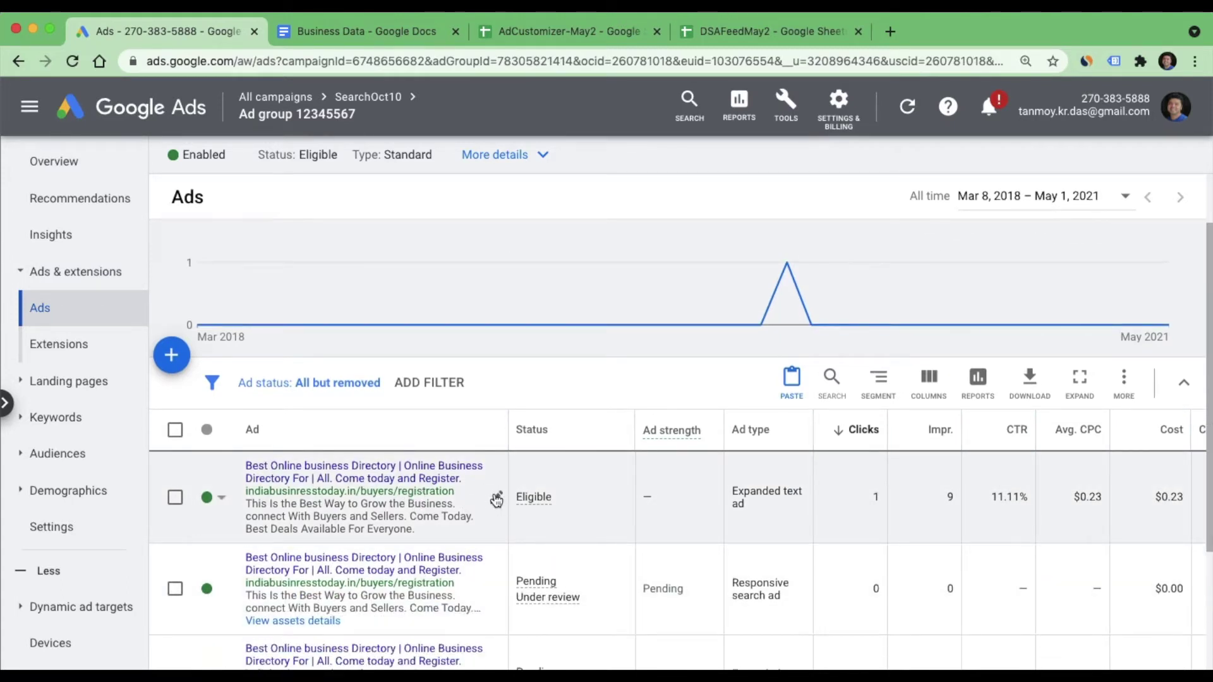
left_click(496, 498)
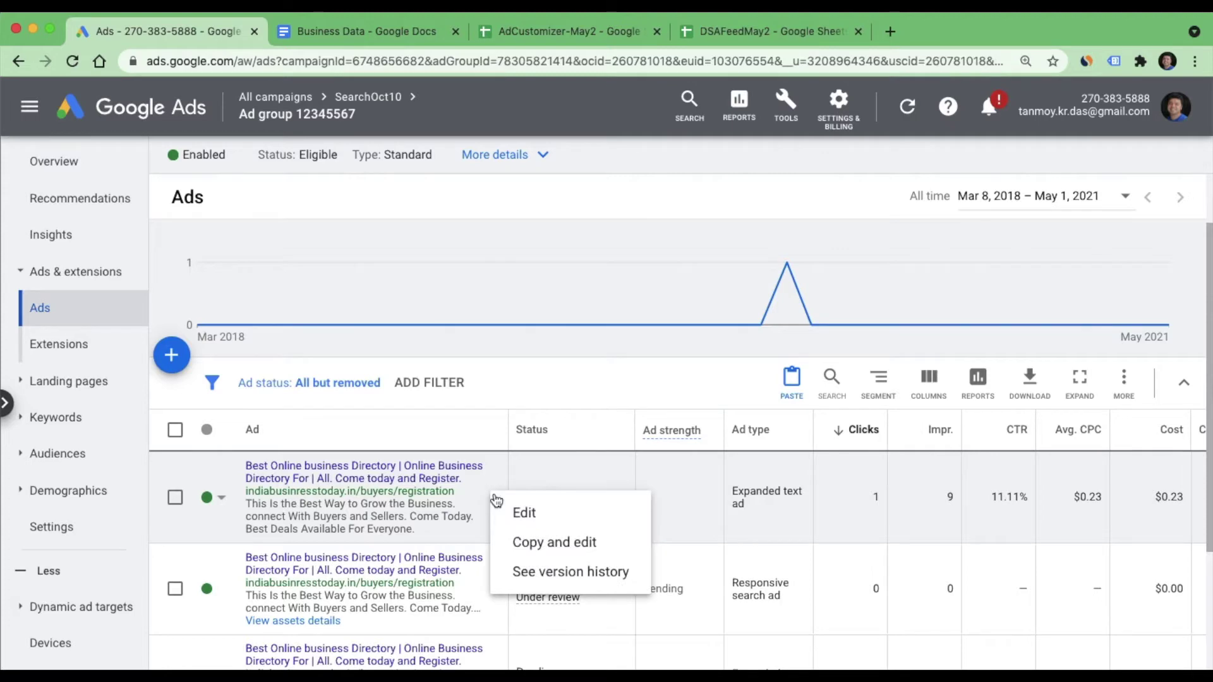
left_click(540, 514)
left_click(540, 514)
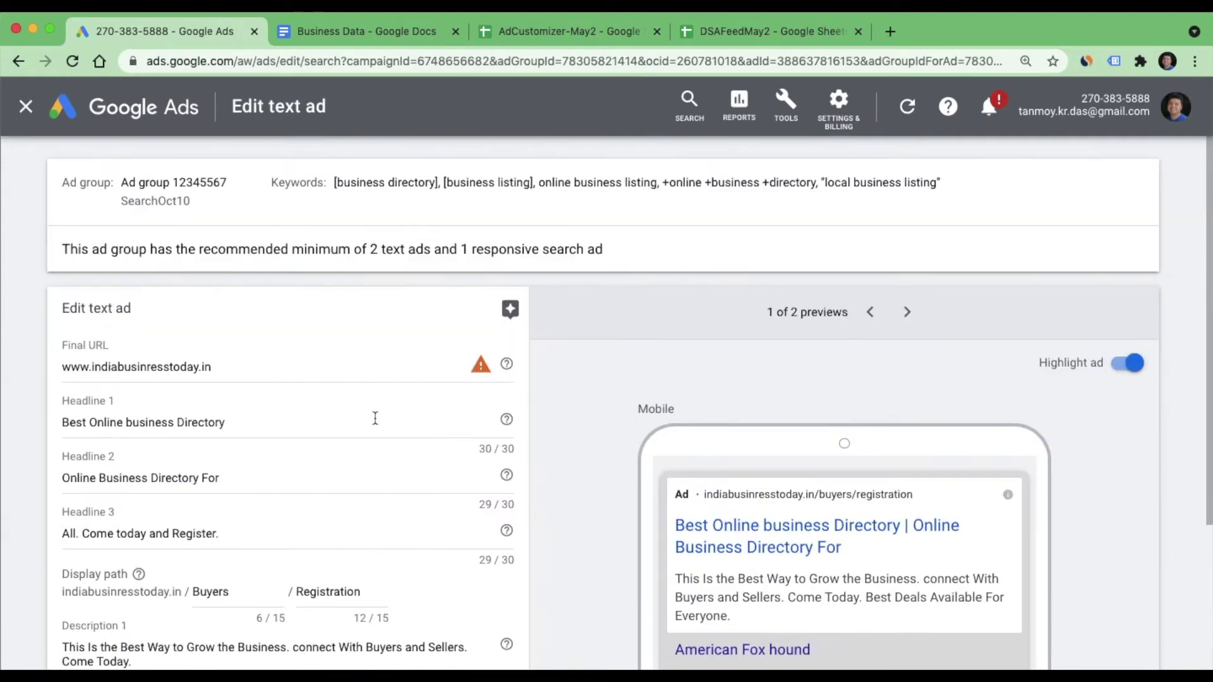
Replace the text ad's Headline 1 with the ad customizer attribute Headline 1 from AdCustomizerMay2.
left_click(264, 365)
key("Tab")
key("Tab")
key("Tab")
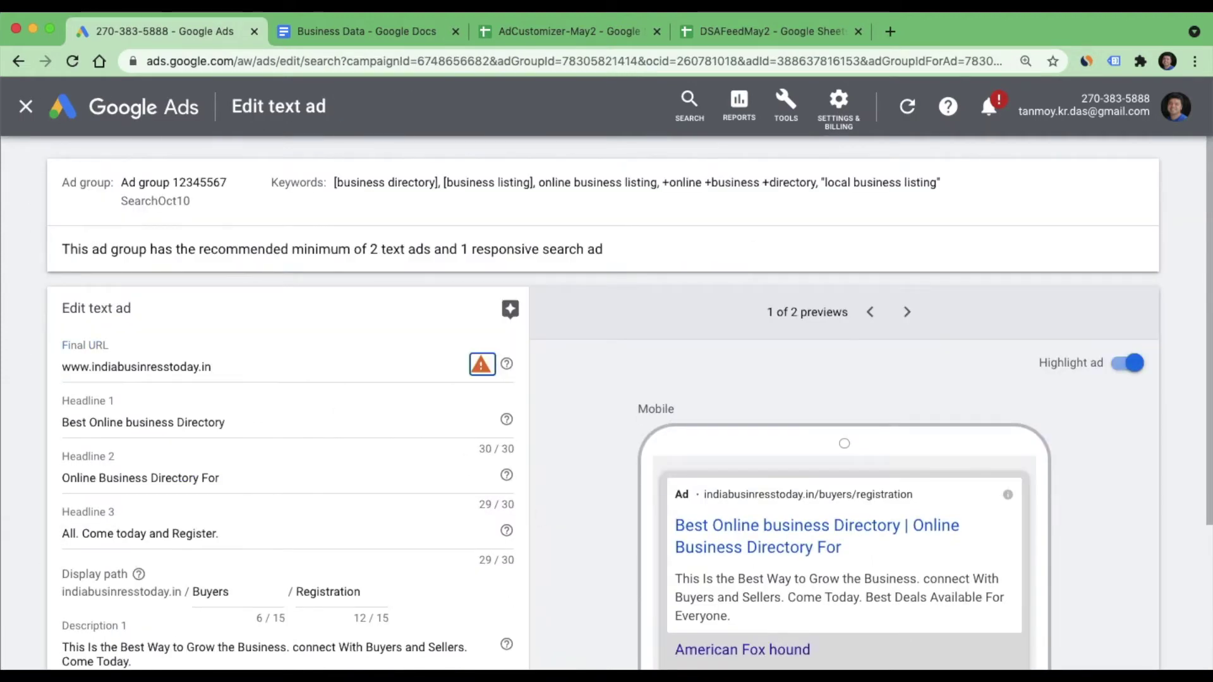
key("BackSpace")
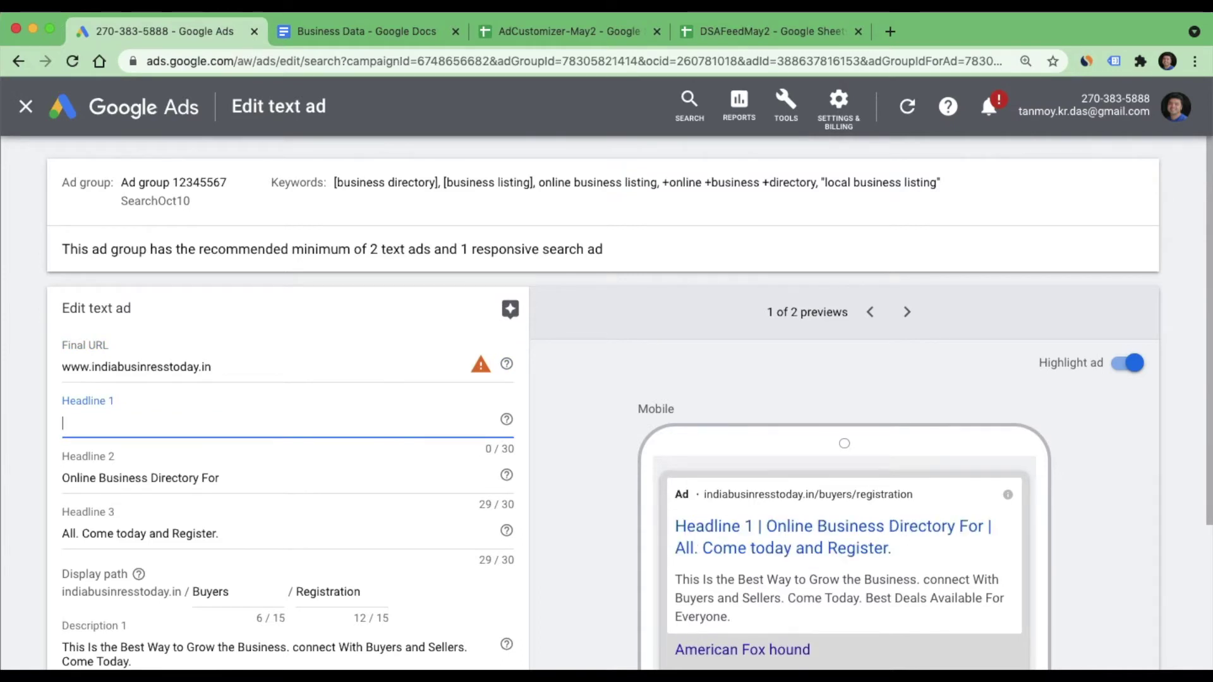
type("{")
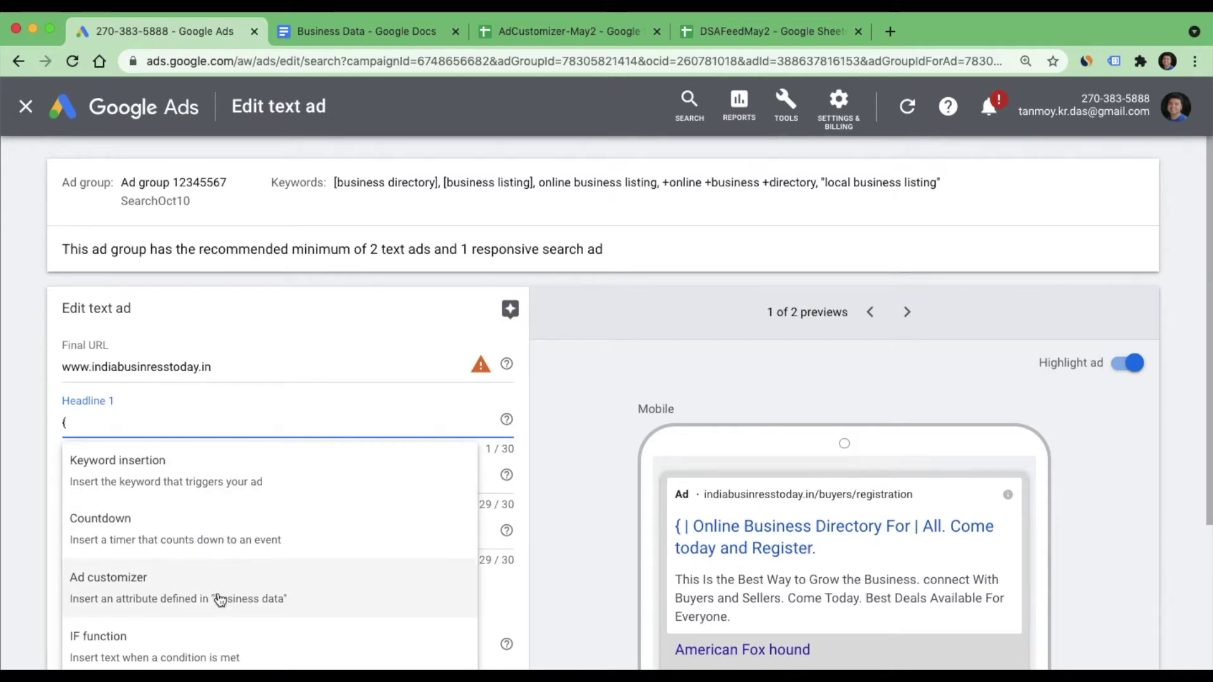
left_click(165, 593)
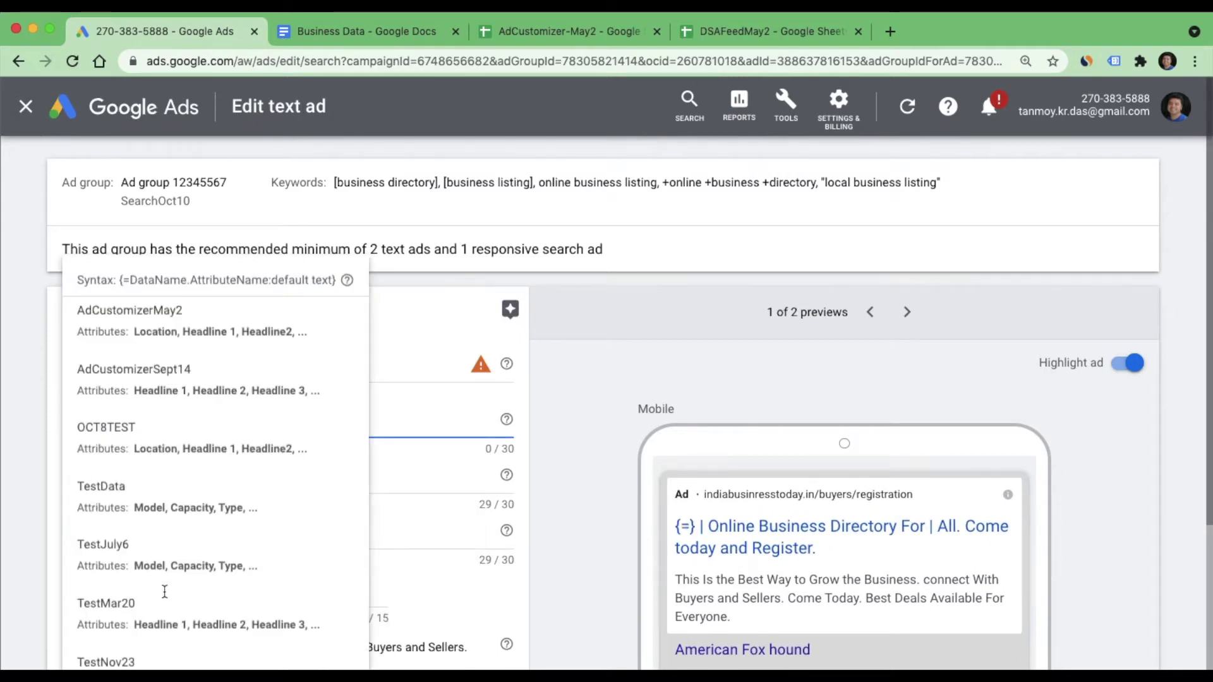
left_click(145, 314)
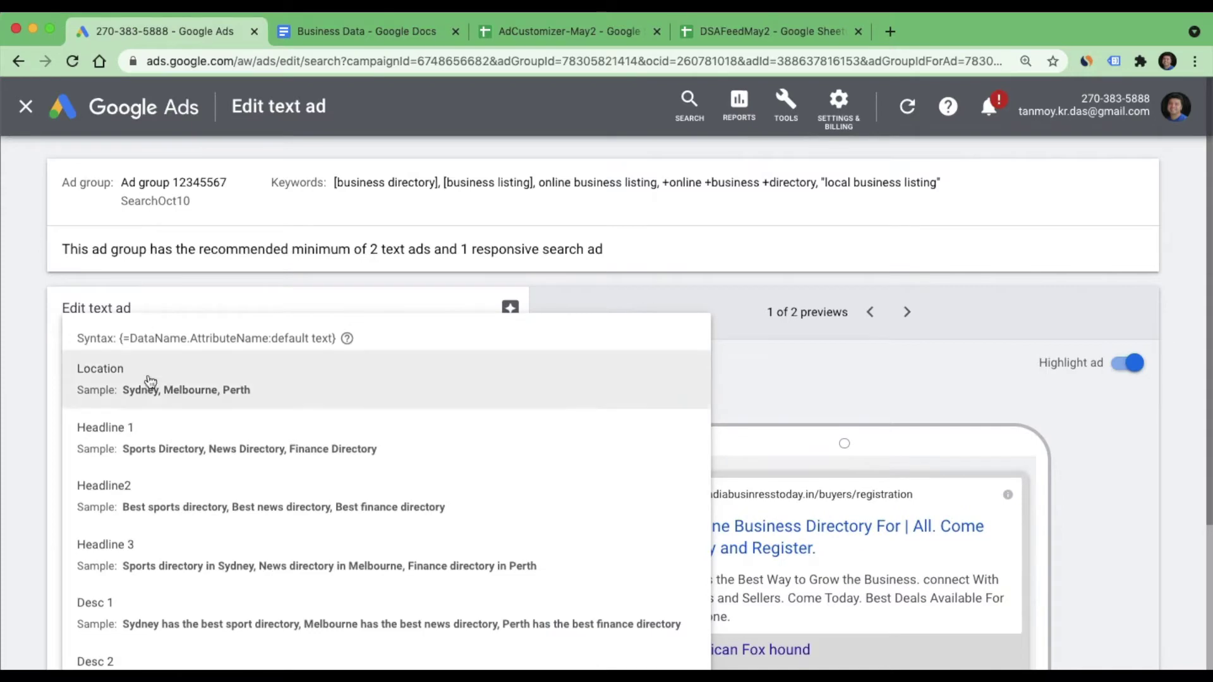
left_click(166, 443)
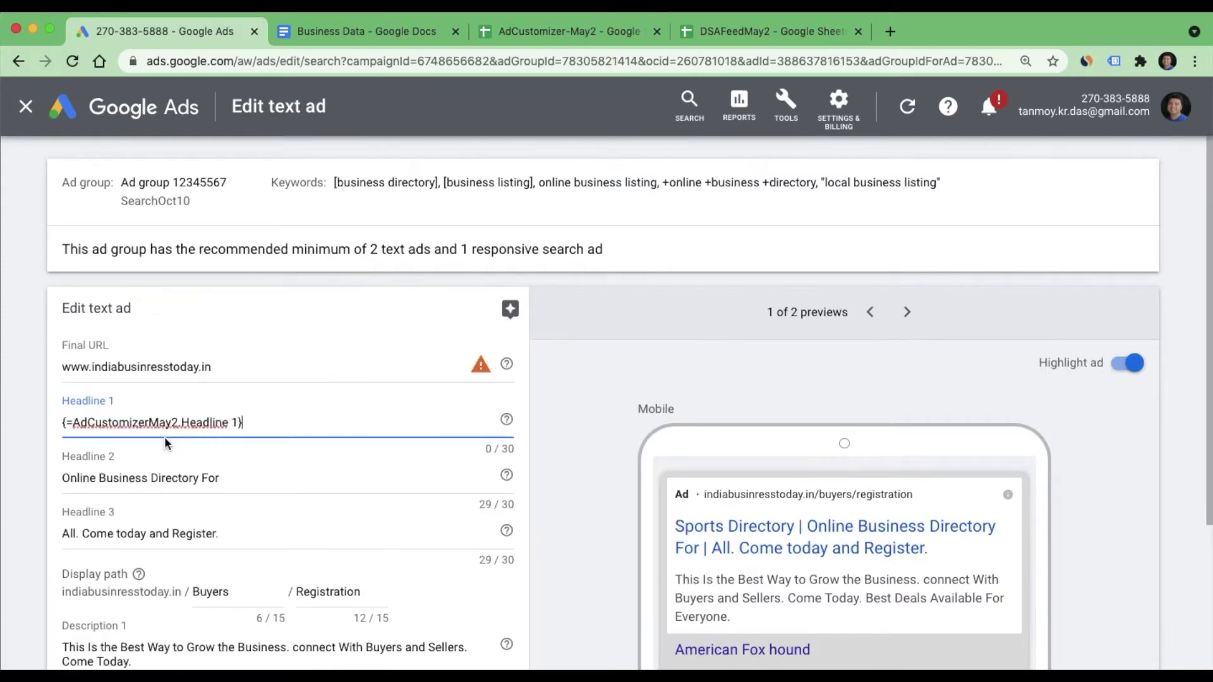
Replace the ad's Headline 2 with the ad customizer attribute Headline2 from AdCustomizerMay2.
key("Tab")
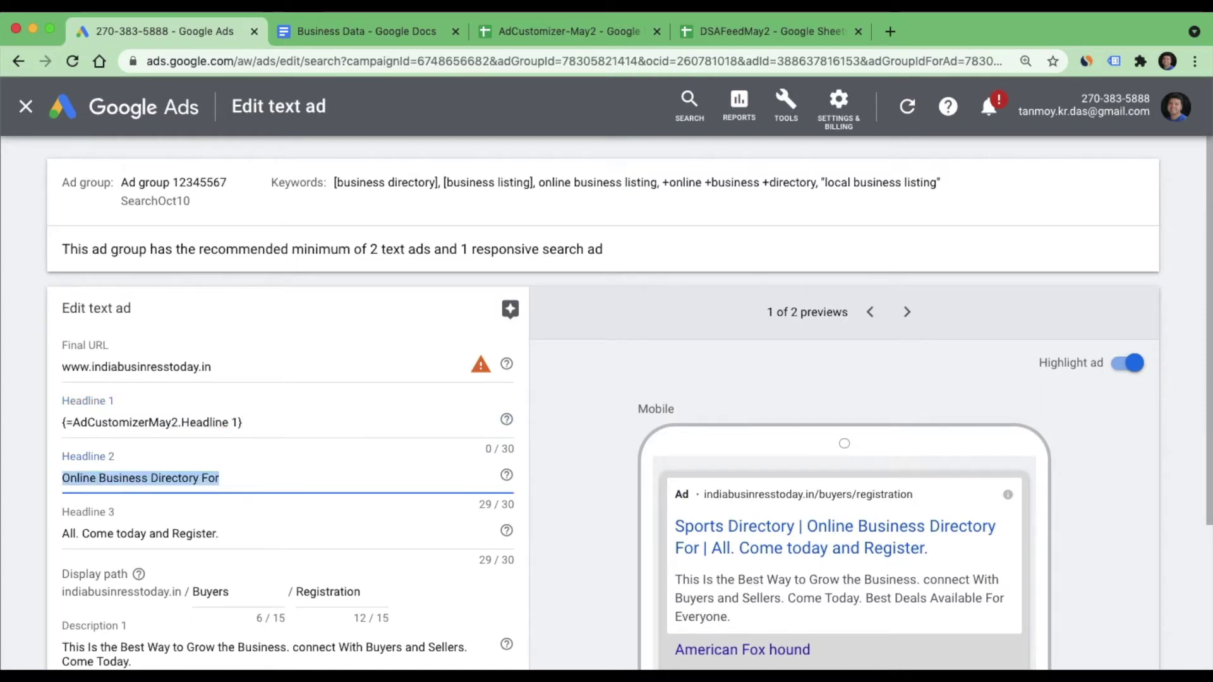
type("{")
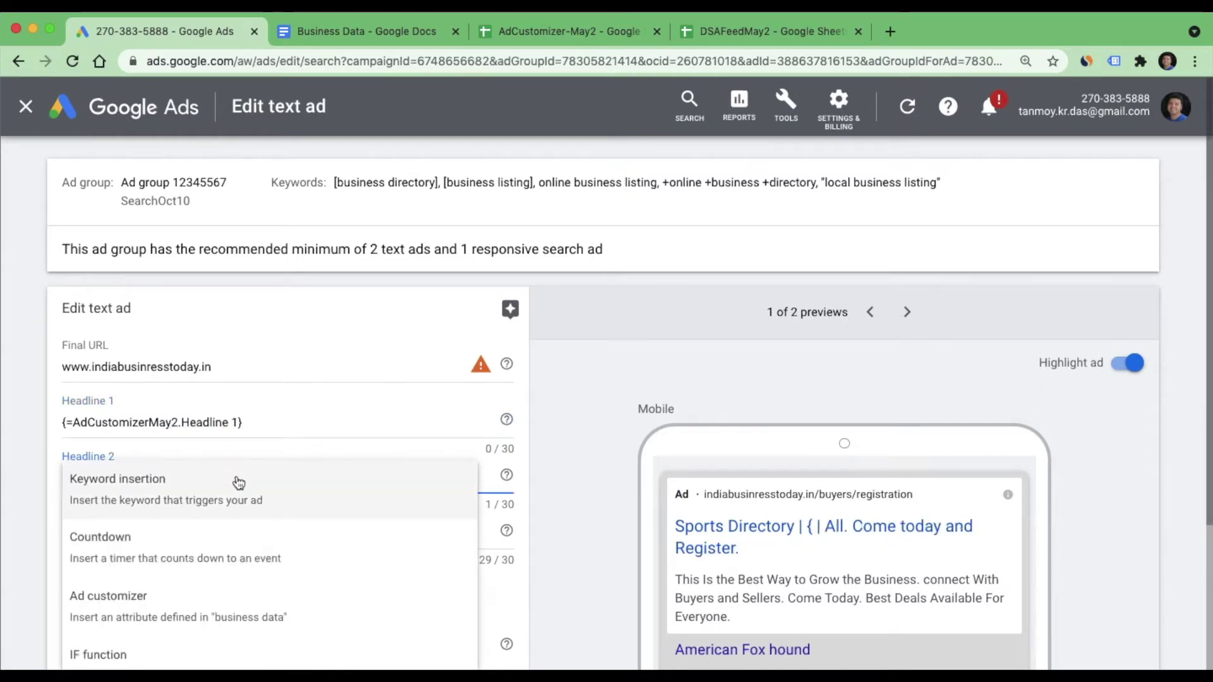
left_click(159, 614)
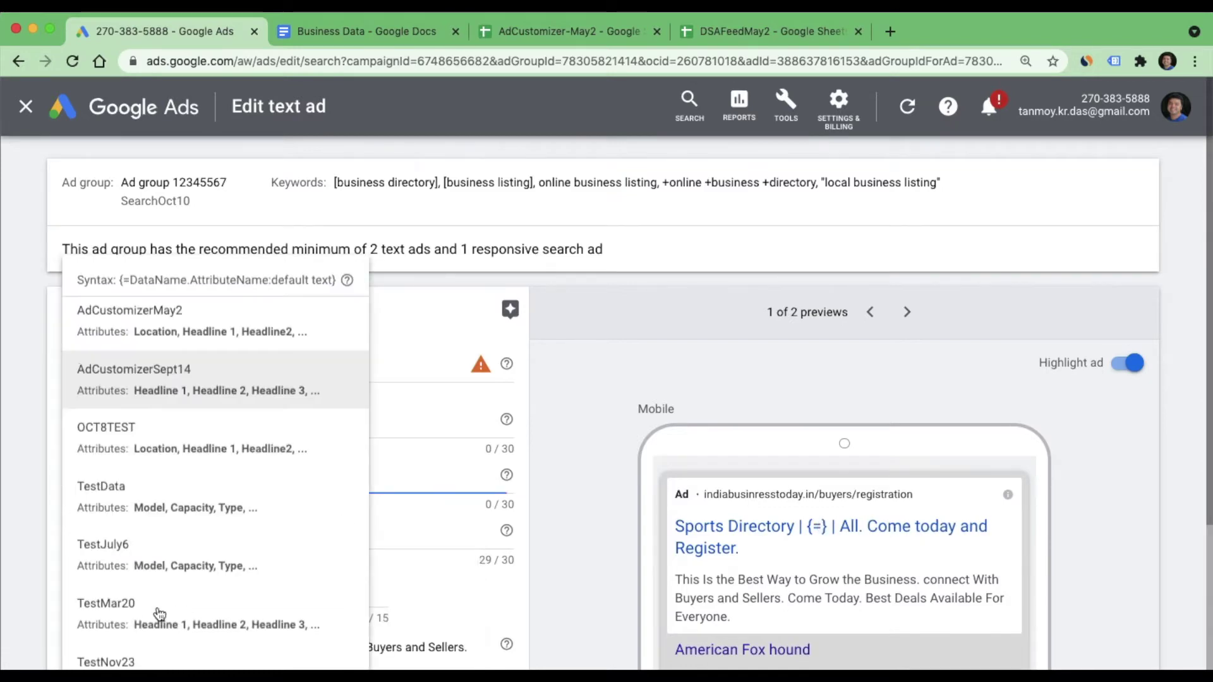
left_click(191, 329)
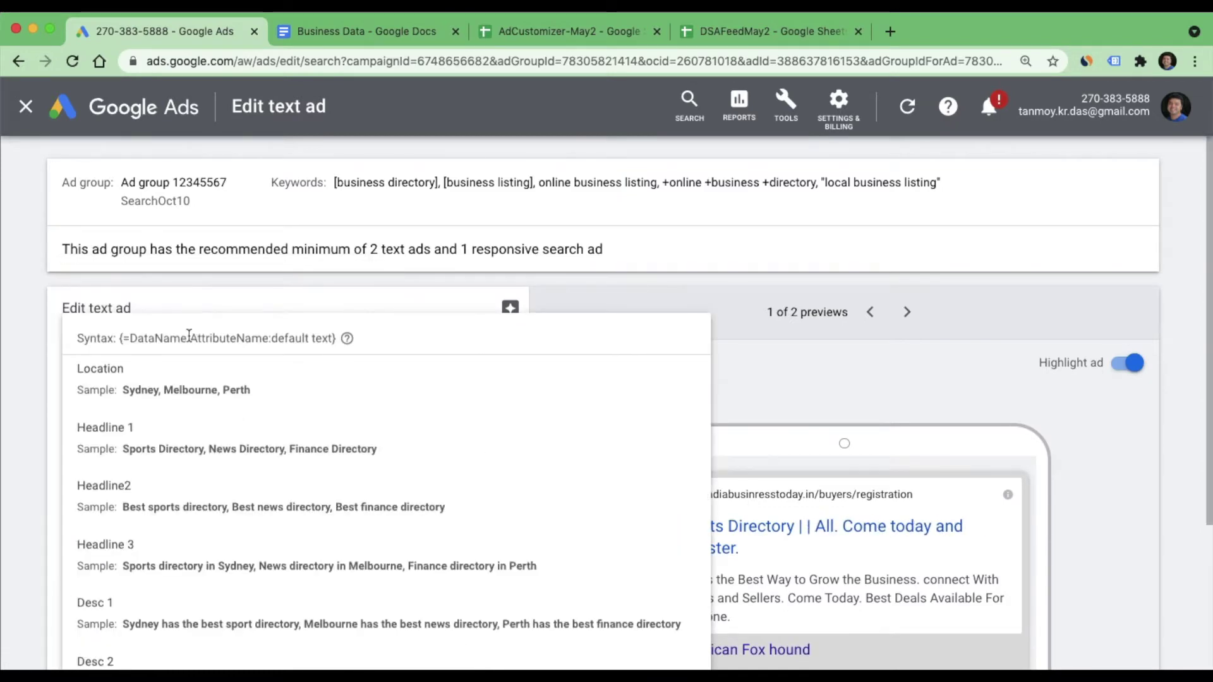
left_click(193, 501)
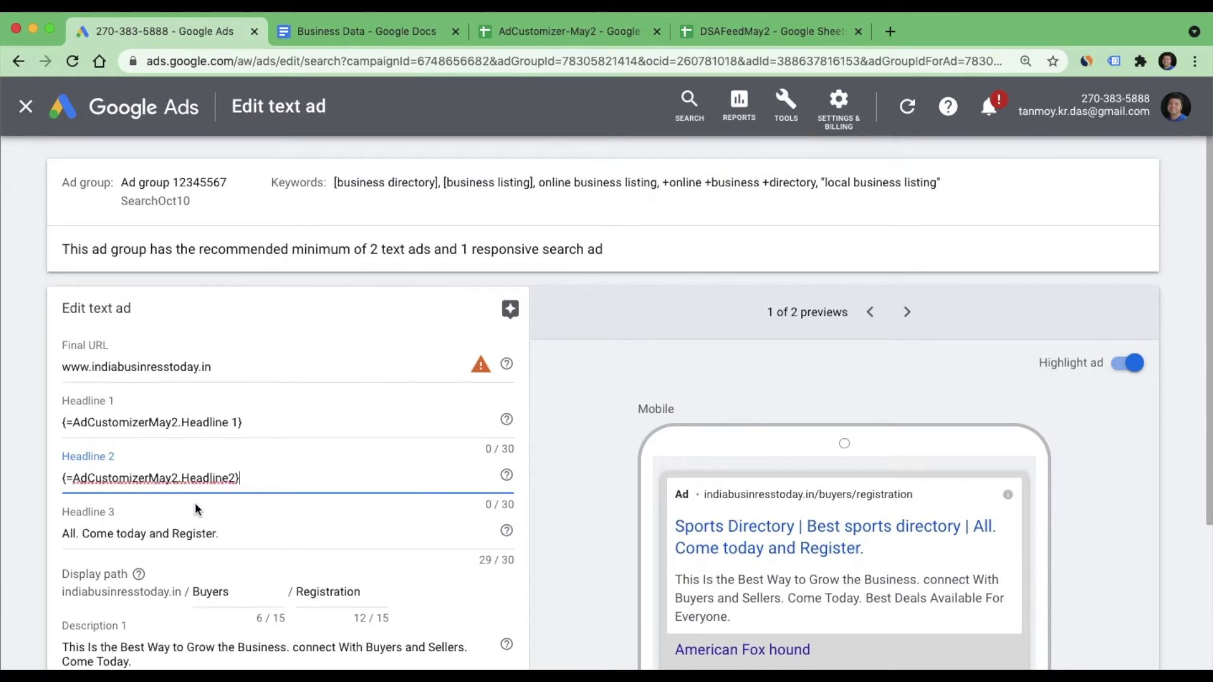
Replace the ad's Headline 3 with the ad customizer attribute Headline 3 from AdCustomizerMay2.
key("Tab")
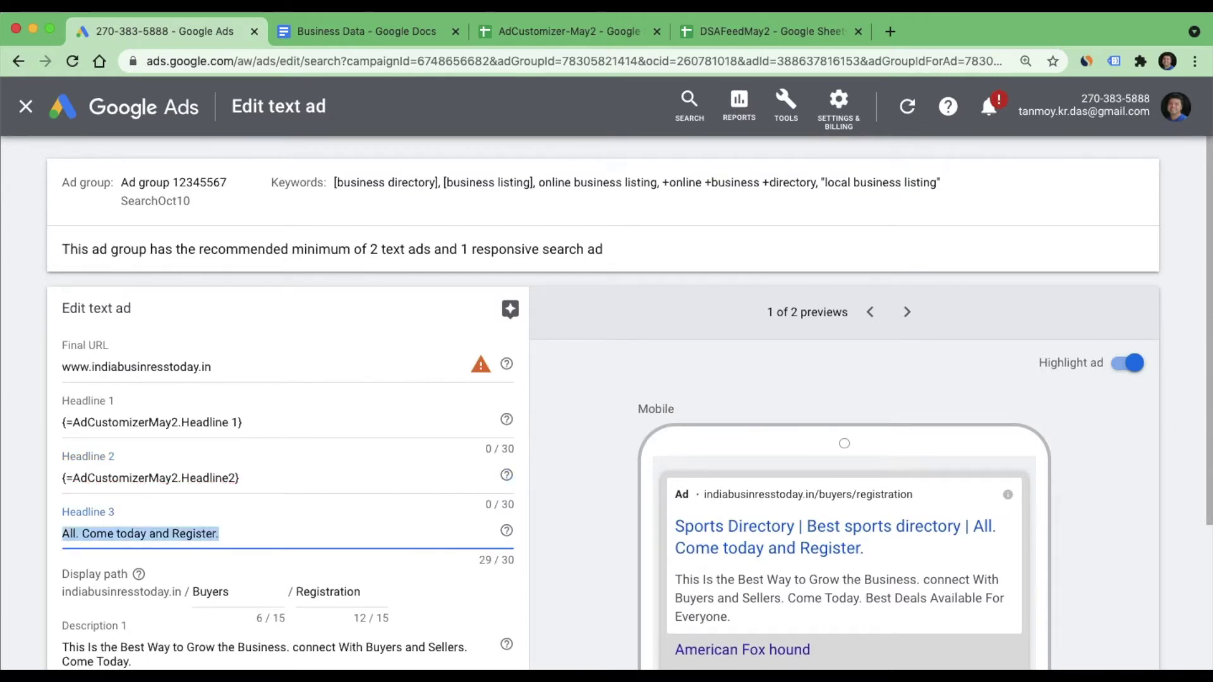
type("{")
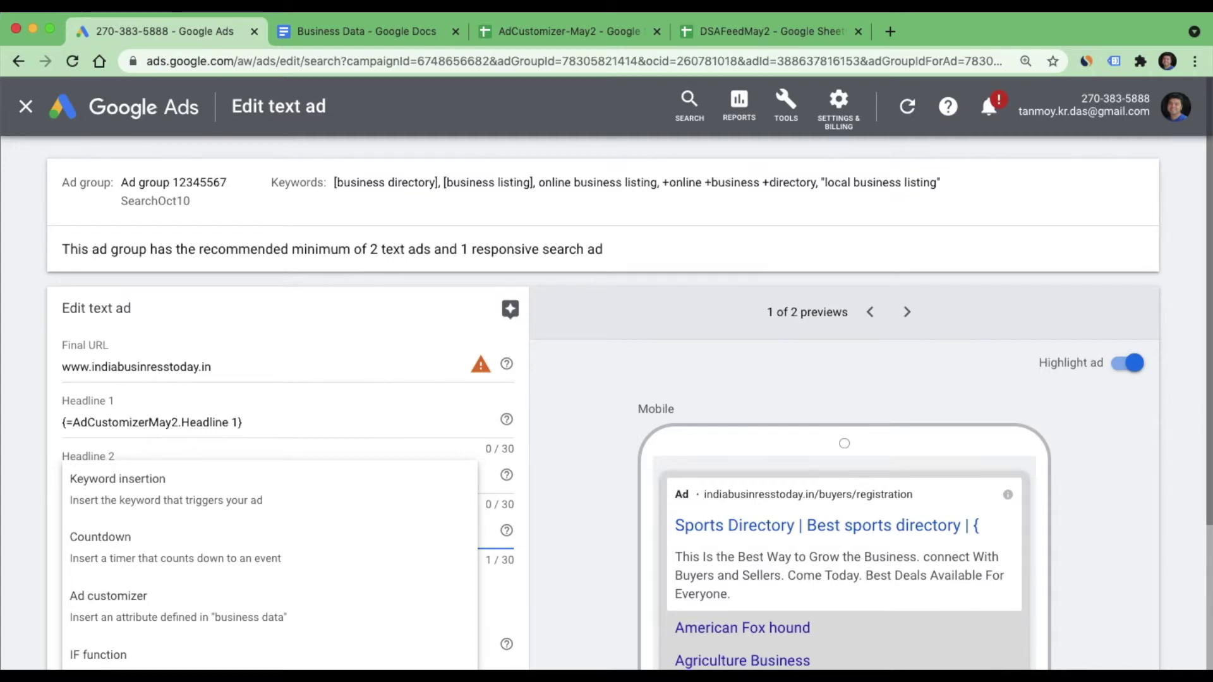
left_click(114, 607)
left_click(150, 313)
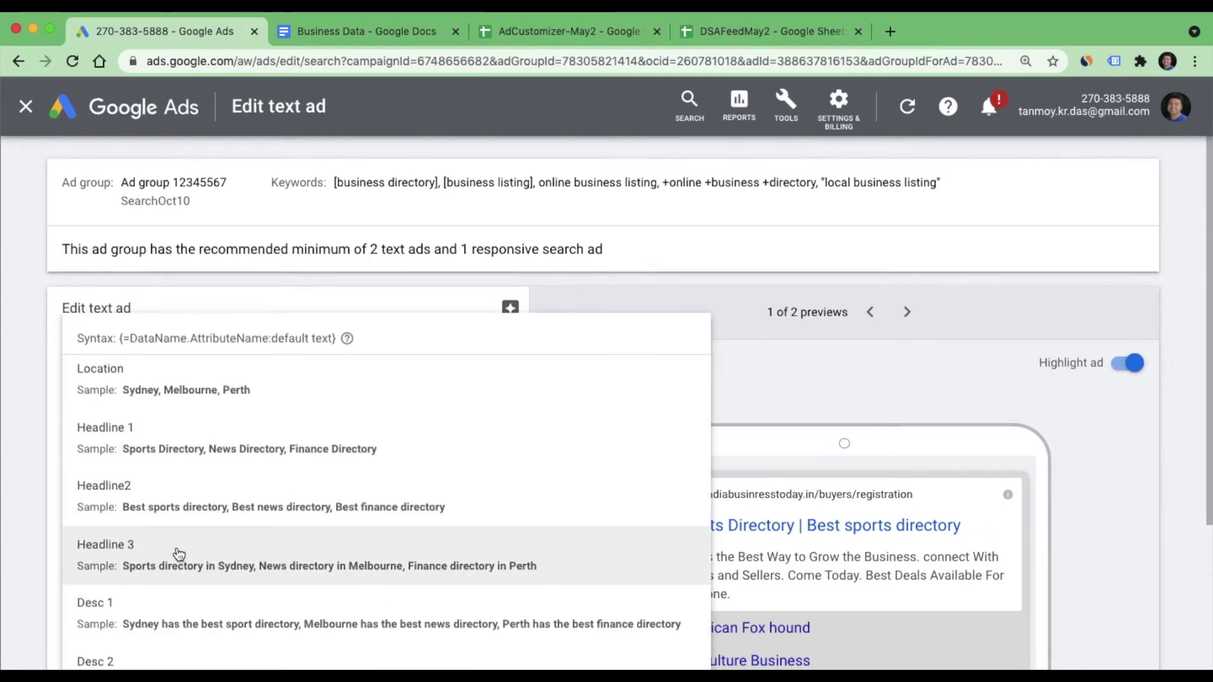
left_click(177, 547)
Replace the ad's Description 1 with the ad customizer attribute Desc 1 from AdCustomizerMay2.
scroll(293, 507, "down", 3)
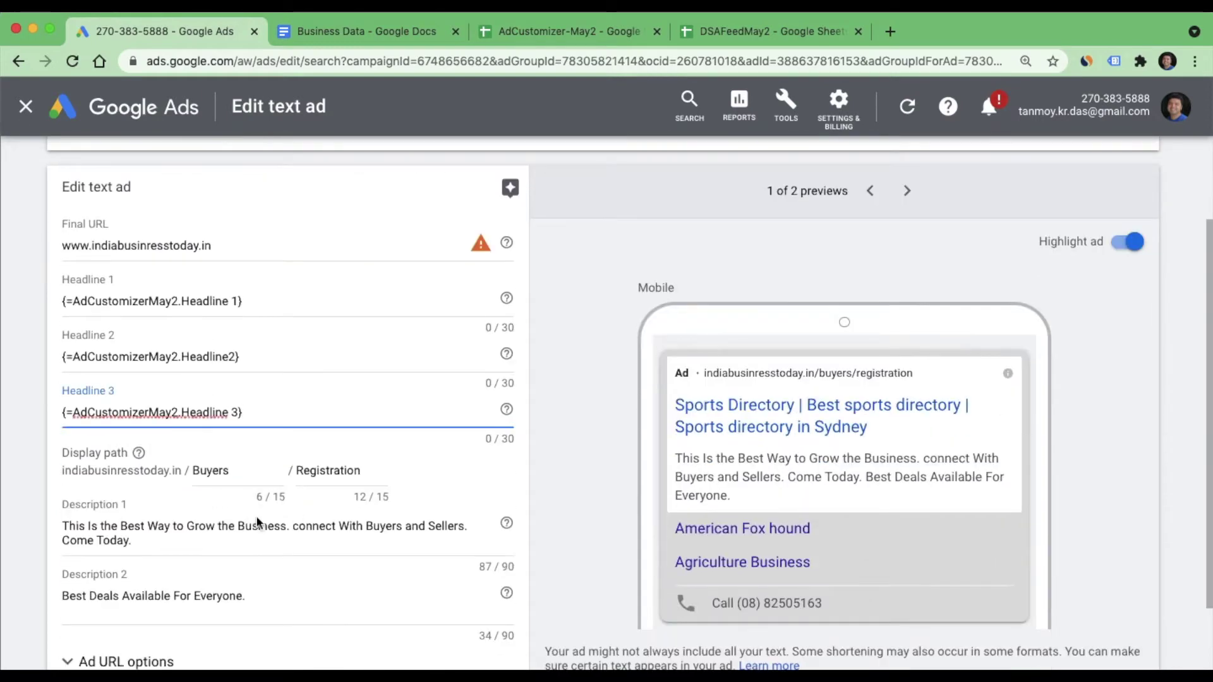
left_click(209, 537)
left_click_drag(209, 538, 16, 528)
key("BackSpace")
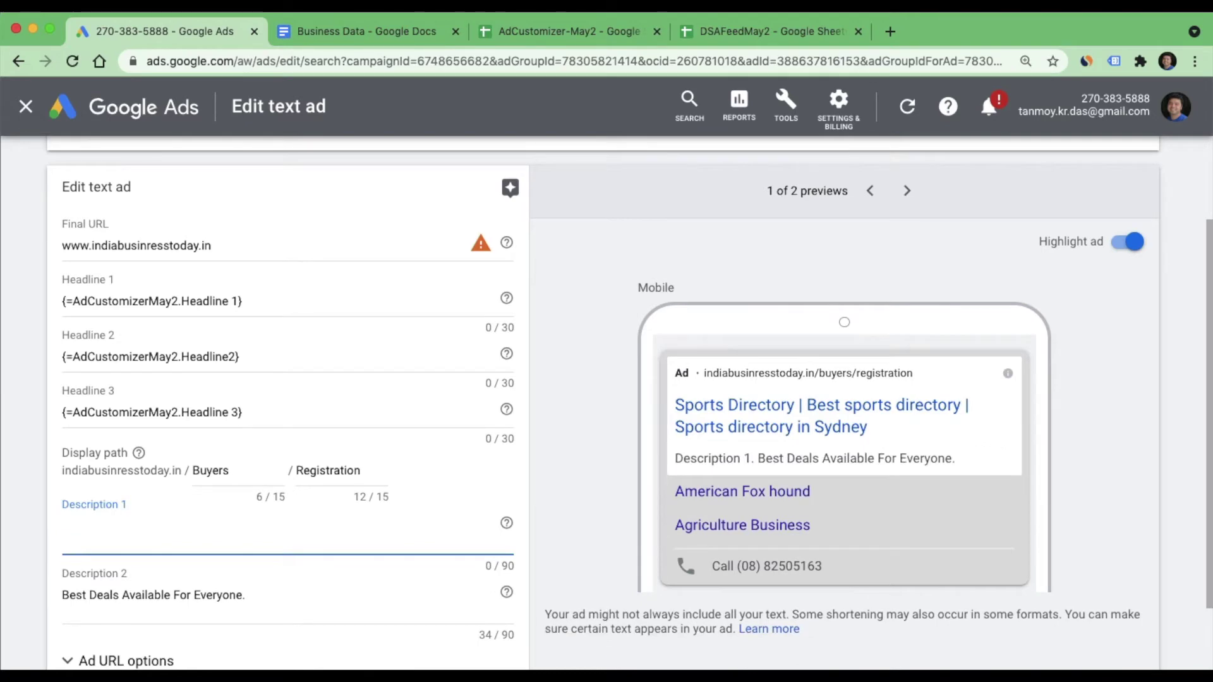
type("{")
left_click(99, 600)
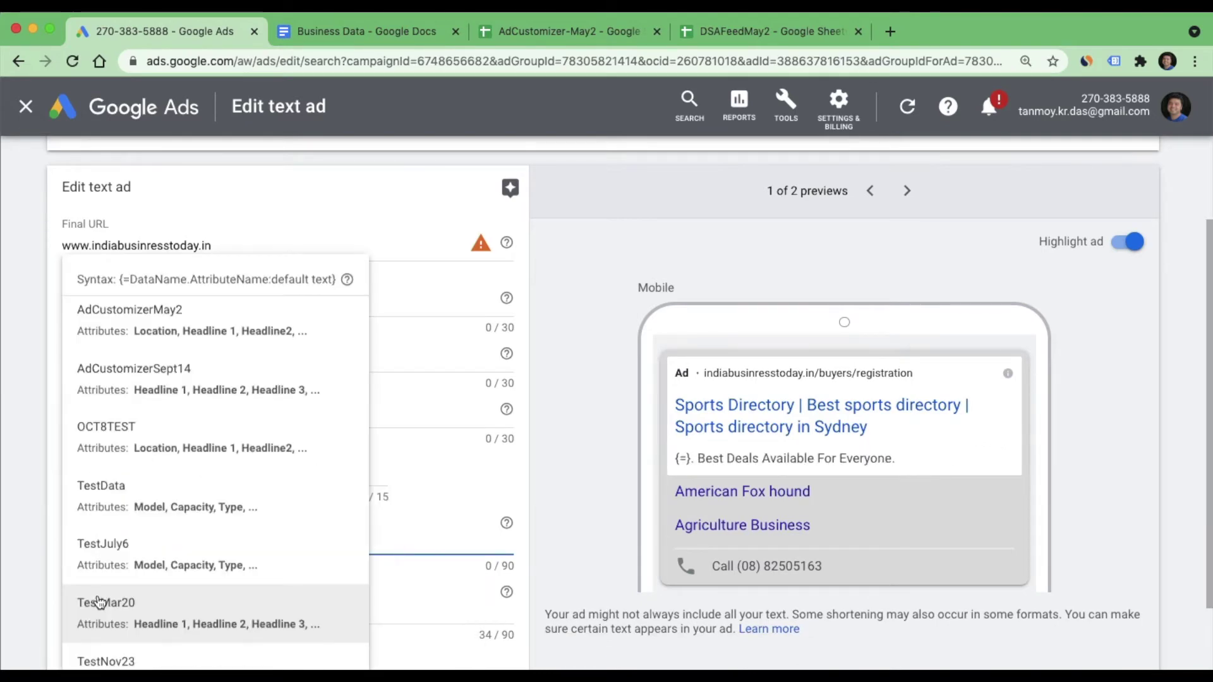
left_click(166, 310)
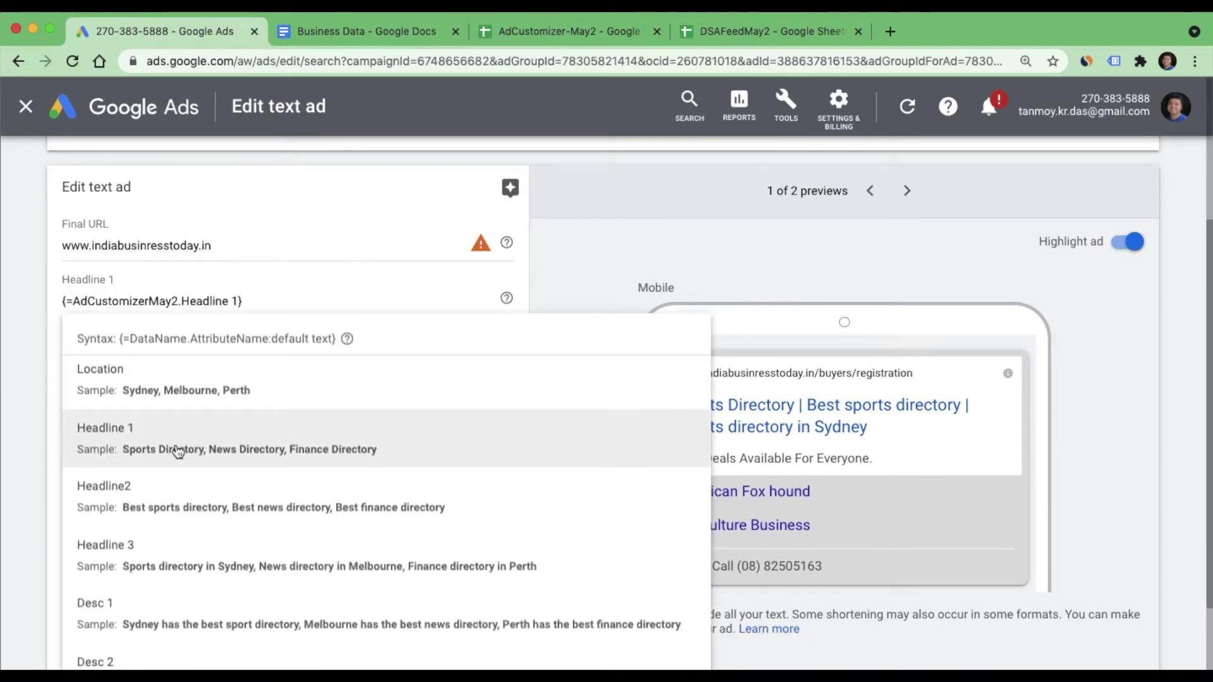
left_click(172, 607)
Replace the ad's Description 2 with the ad customizer attribute Desc 2 from AdCustomizerMay2 and save the ad without creating extensions.
left_click(249, 597)
left_click_drag(251, 599, 61, 595)
type("{")
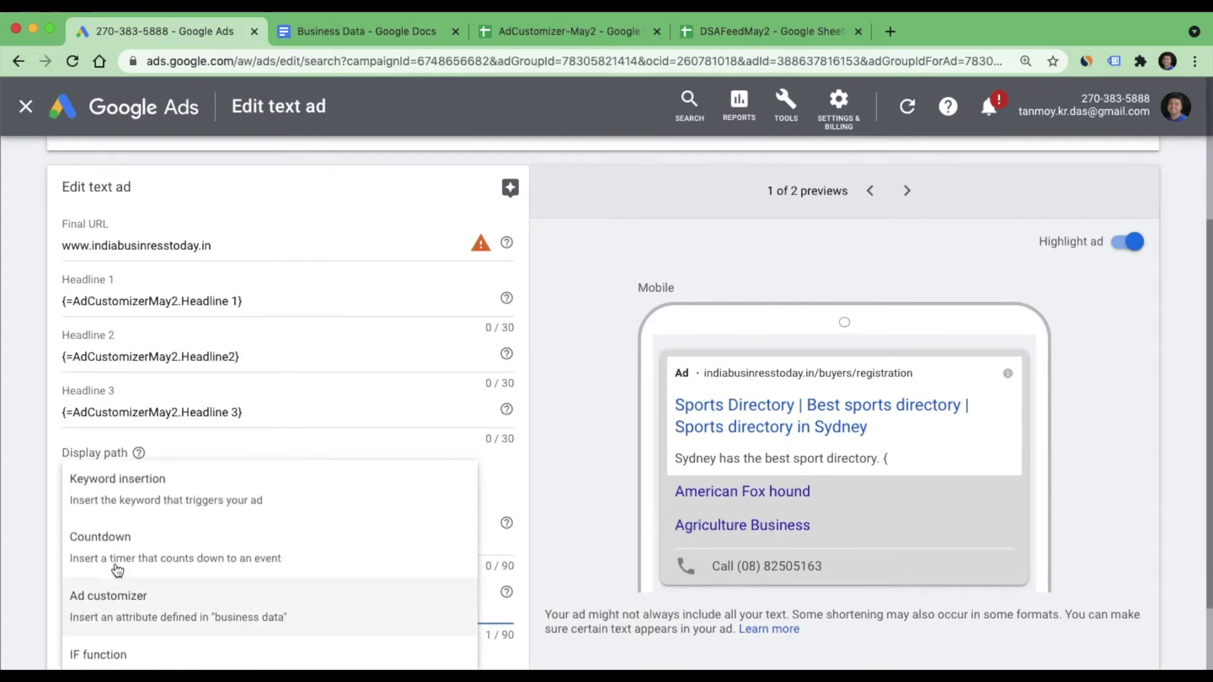
left_click(144, 599)
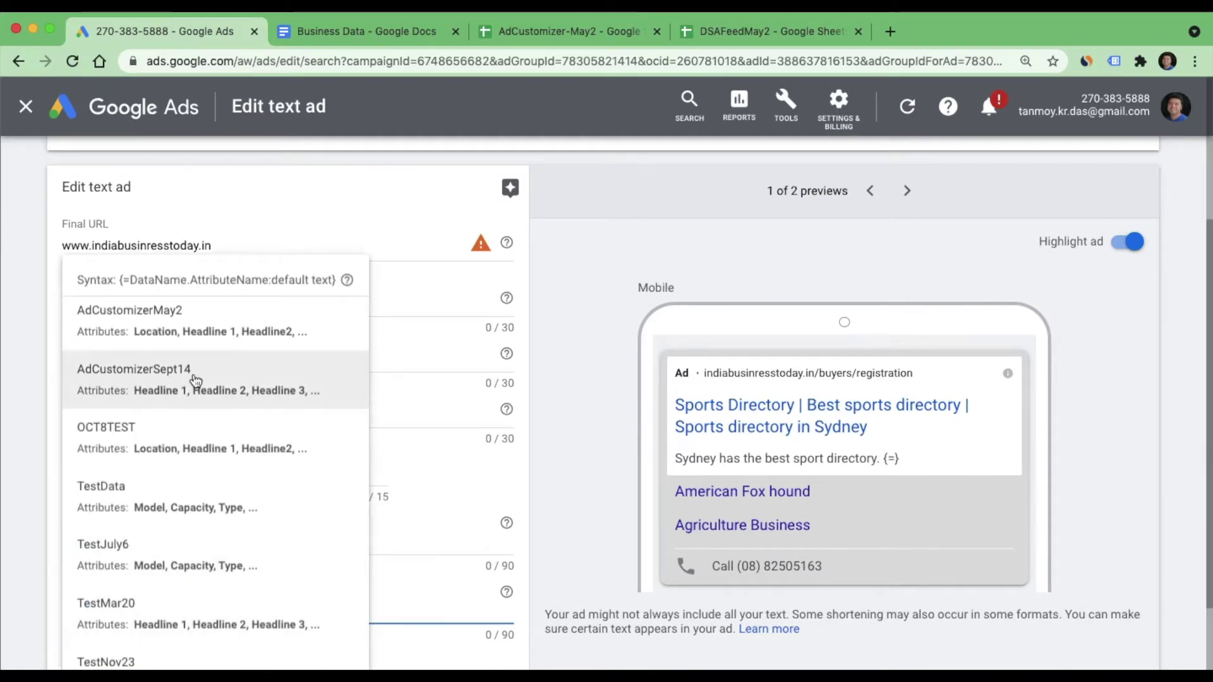
left_click(190, 331)
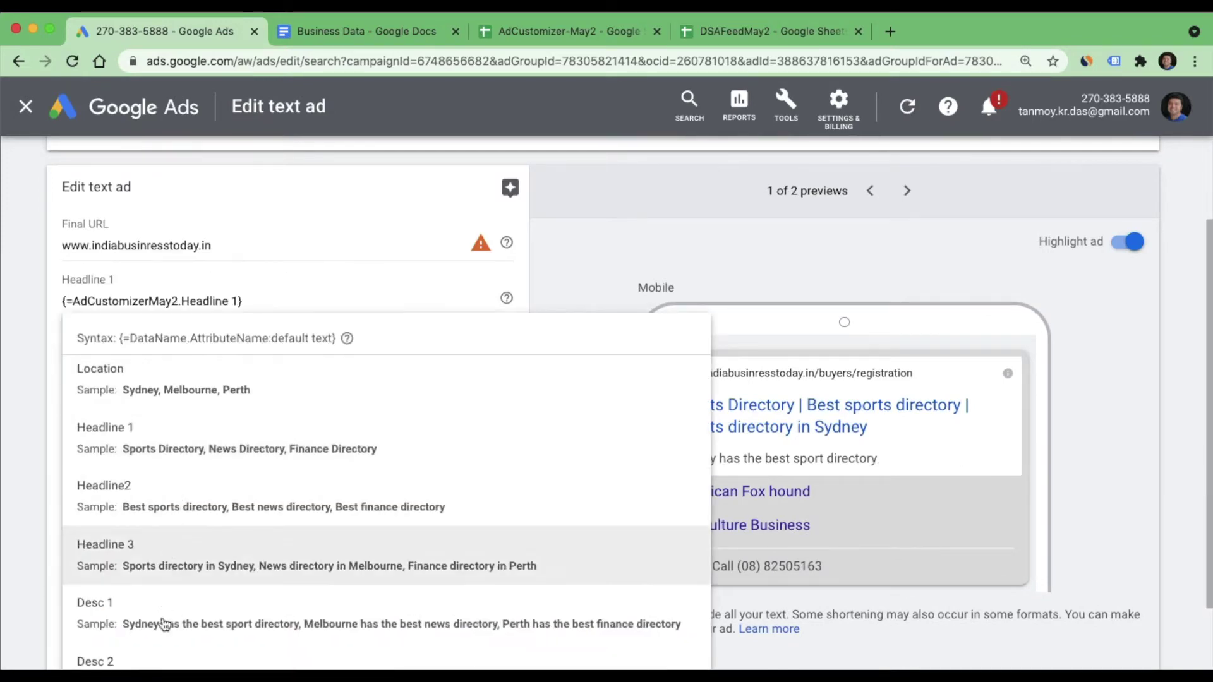
left_click(161, 660)
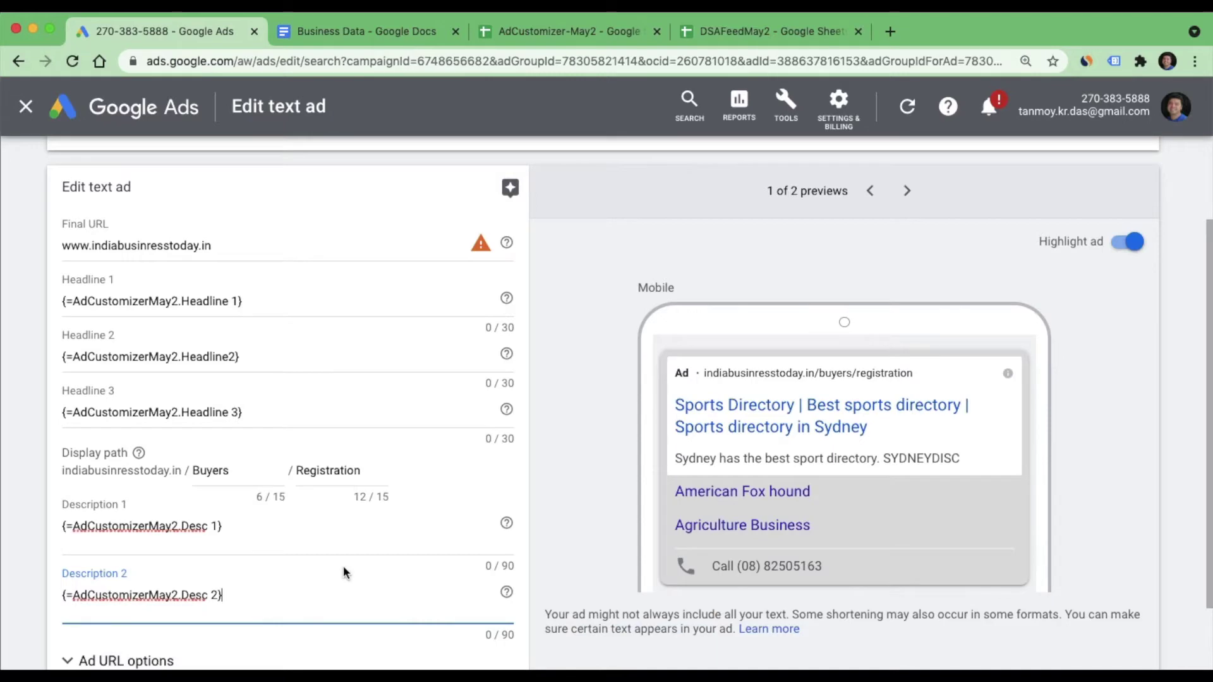
scroll(343, 566, "down", 3)
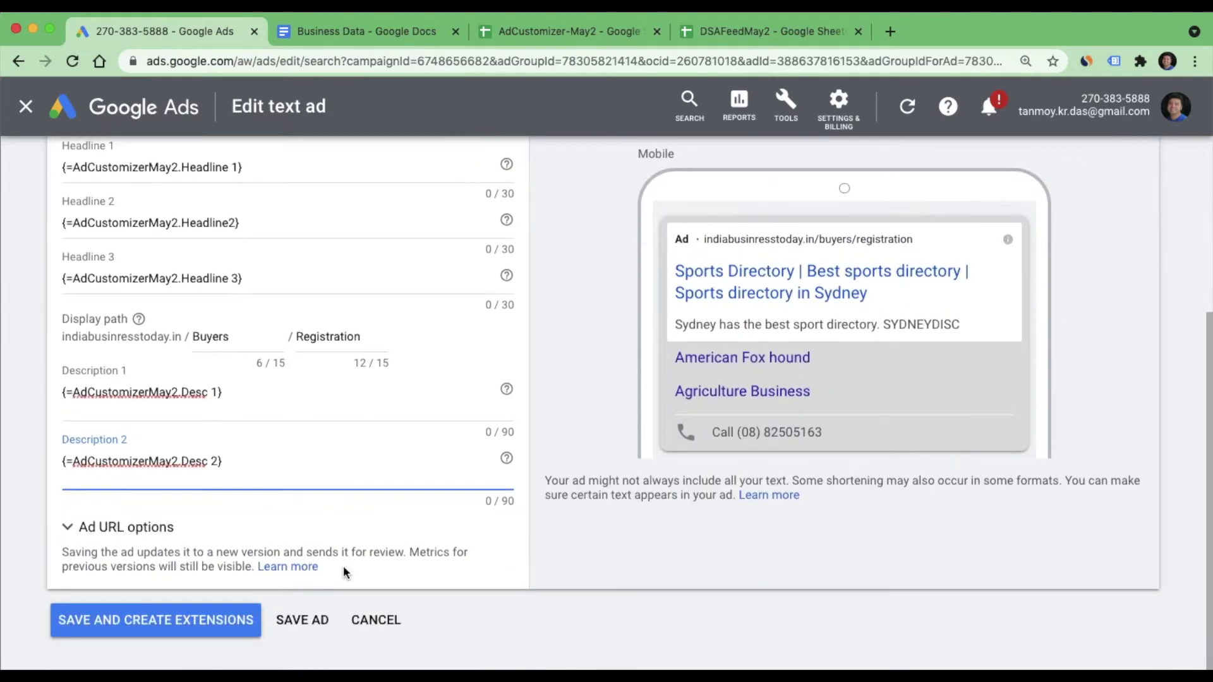
left_click(305, 622)
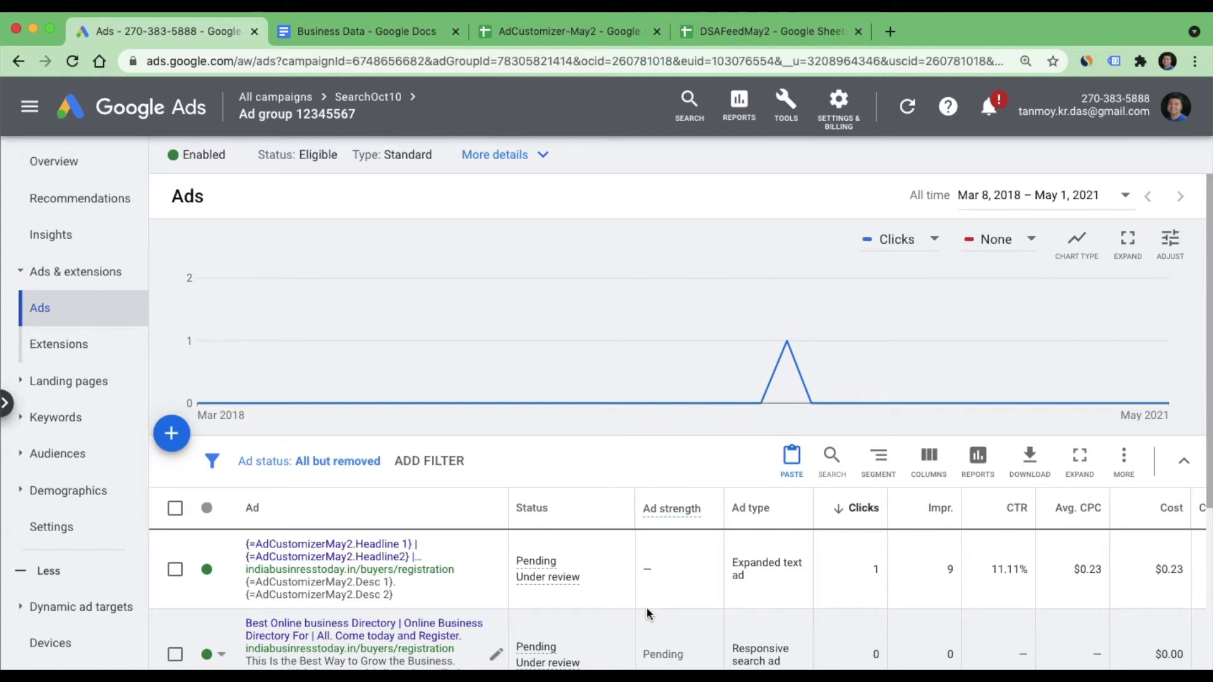
Check the list of business data functions in the Business Data document and return to the ads list in Google Ads.
left_click(399, 32)
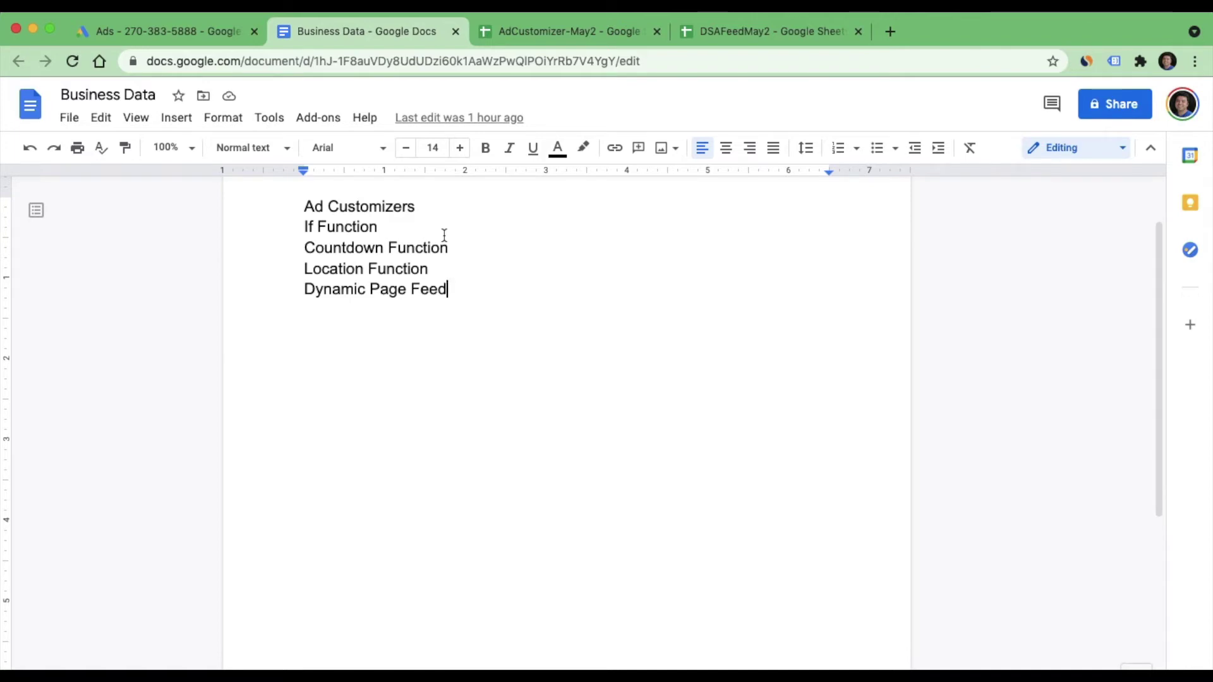
left_click(190, 37)
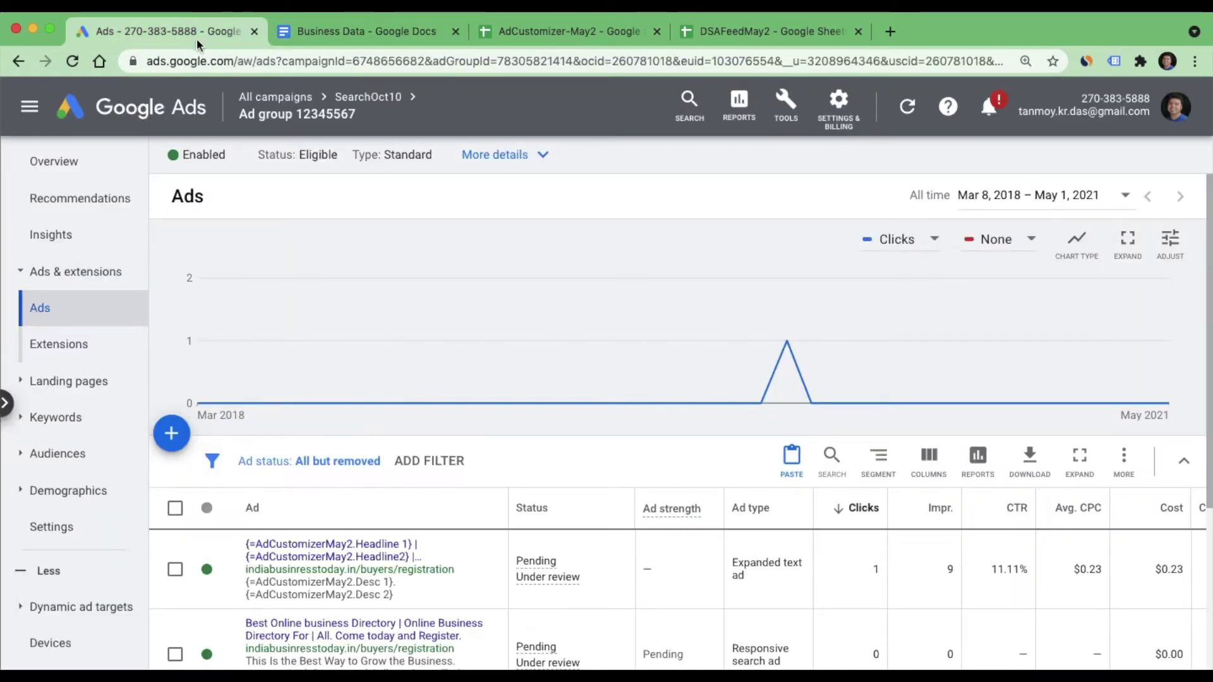
scroll(637, 559, "down", 3)
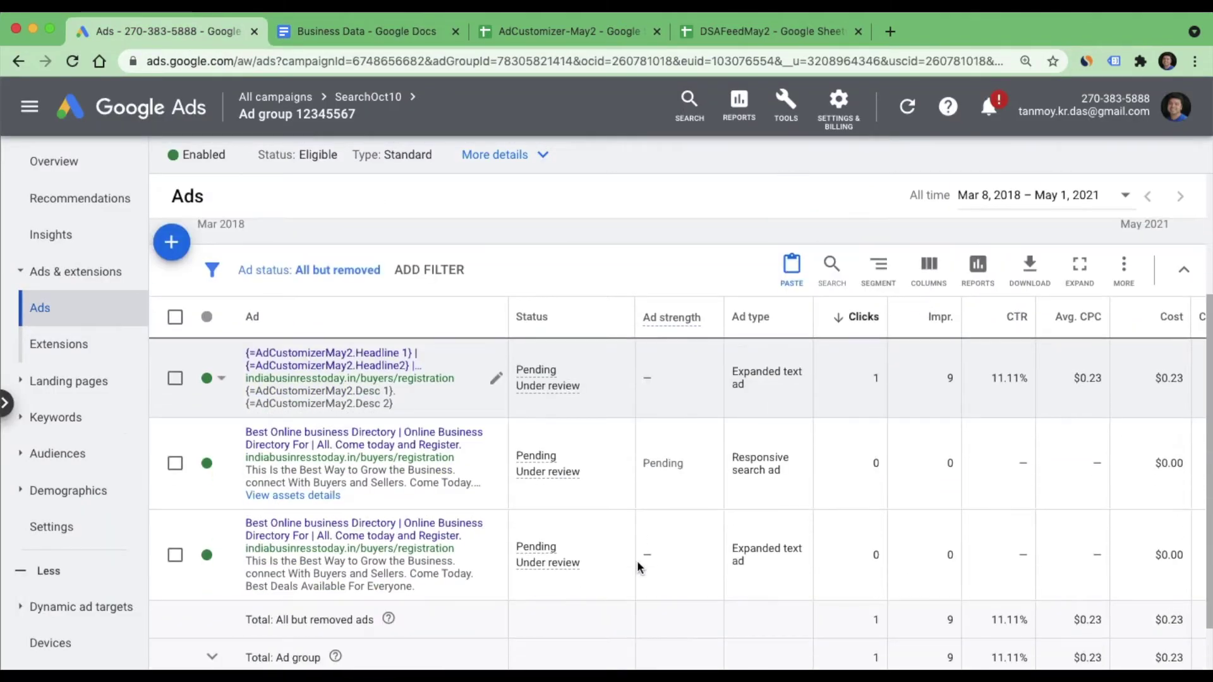
Open the last expanded text ad in the ads list for editing and select its Headline 2 text.
scroll(637, 560, "down", 1)
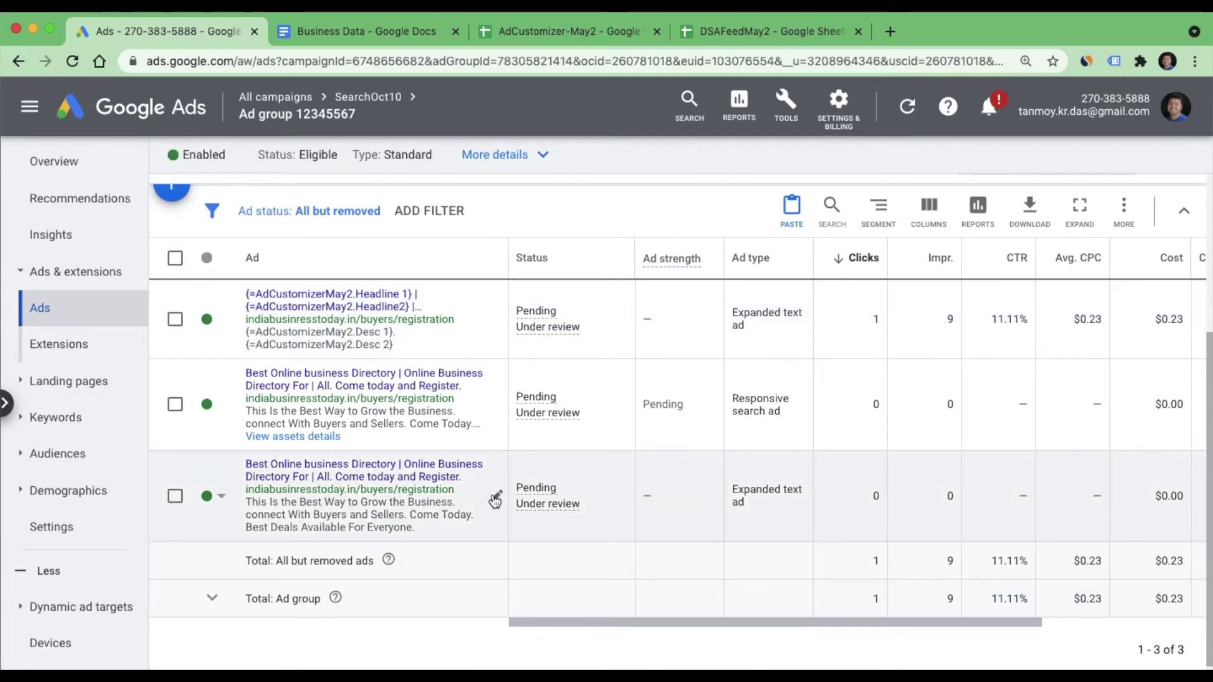
left_click(495, 500)
left_click(517, 509)
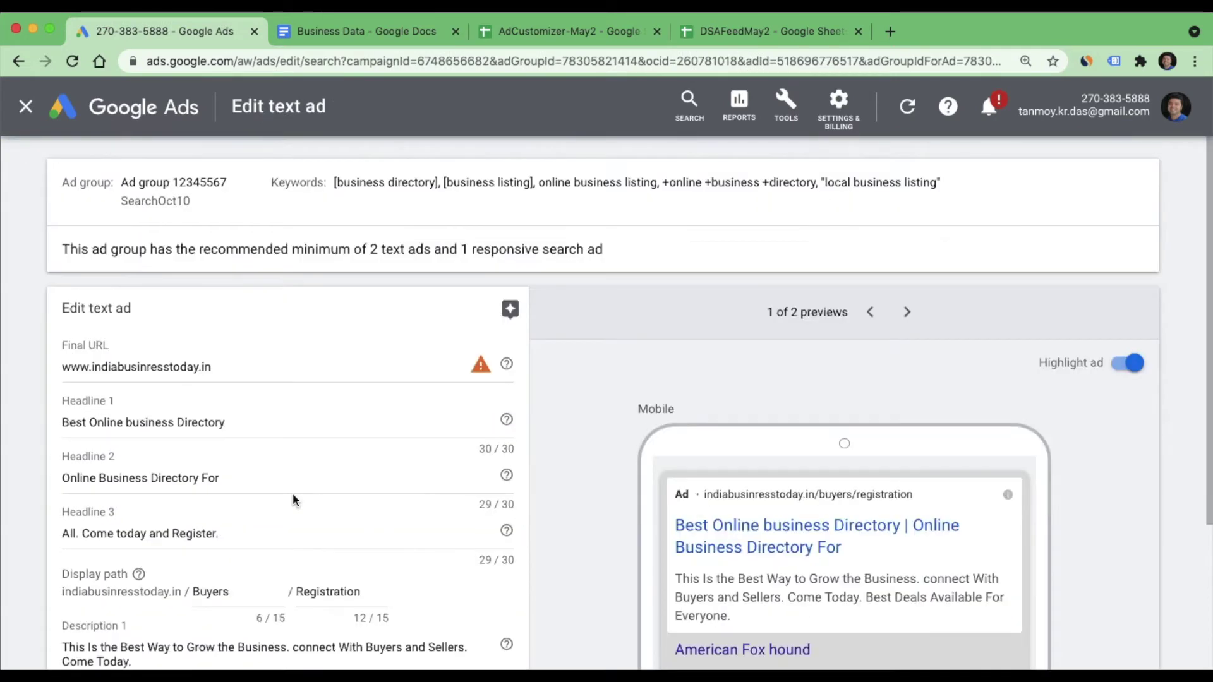
left_click(249, 422)
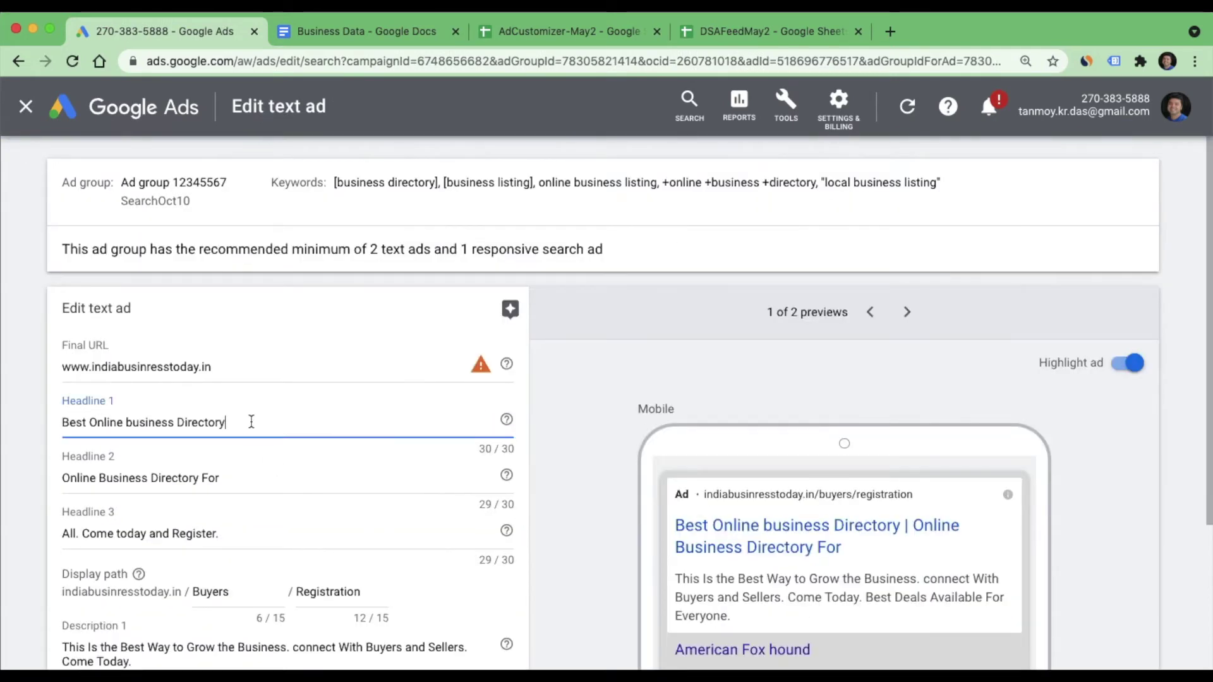
key("Tab")
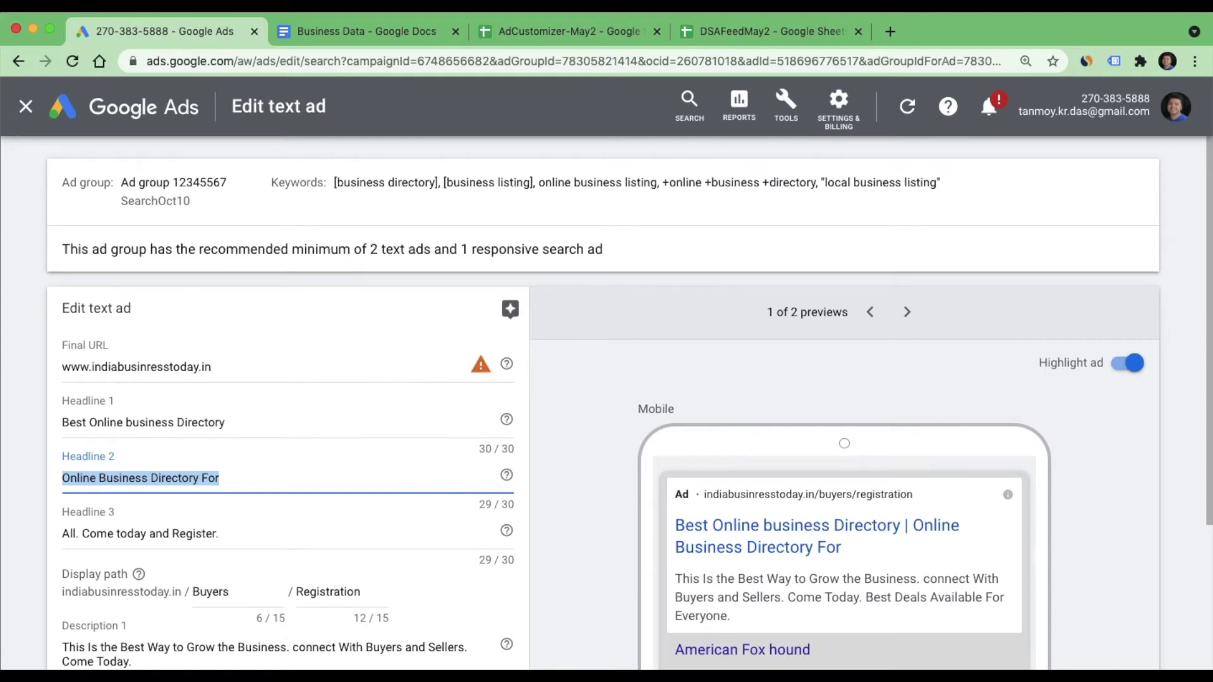
type("Call Us")
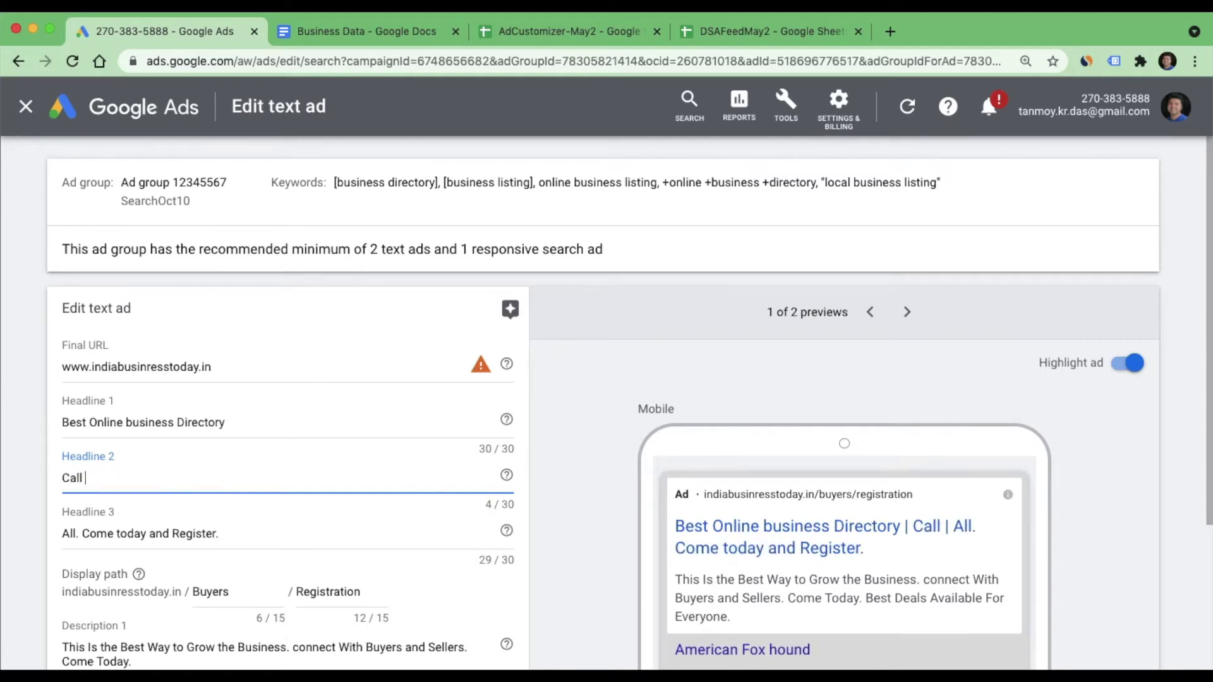
key("BackSpace")
key("BackSpace")
key("BackSpace")
key("BackSpace")
key("BackSpace")
key("BackSpace")
key("BackSpace")
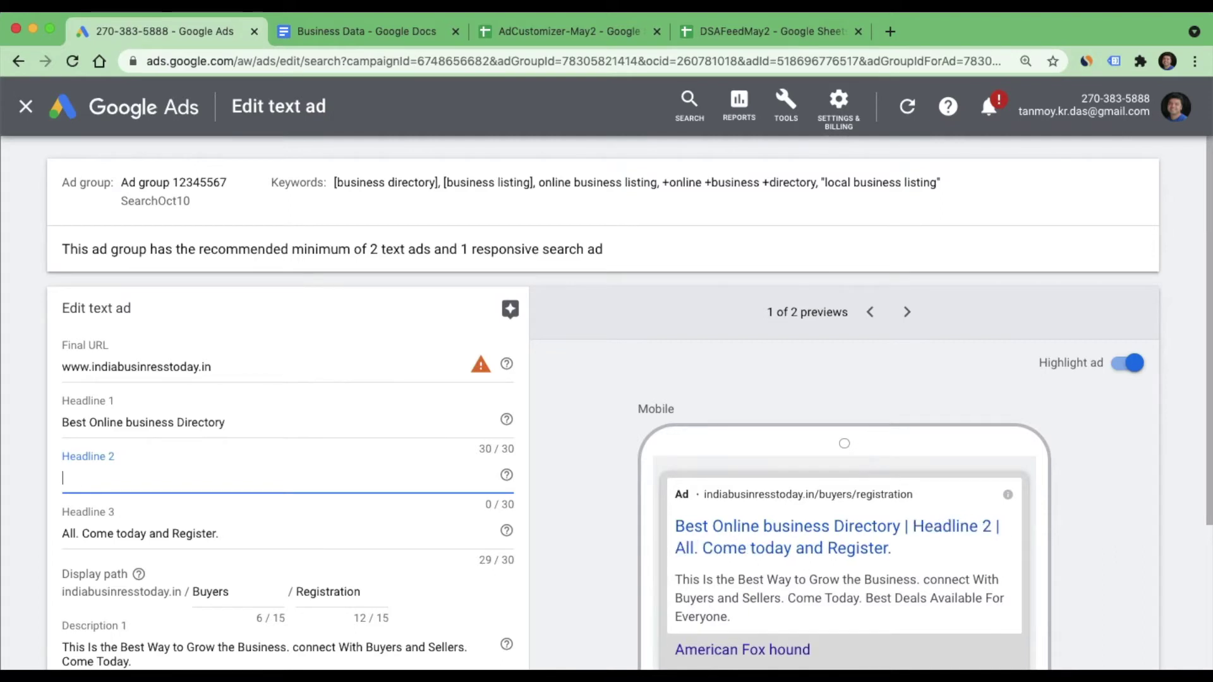
Replace Headline 2 with an IF function that inserts "Call Us Today For Registrations" when the device is mobile.
type("{")
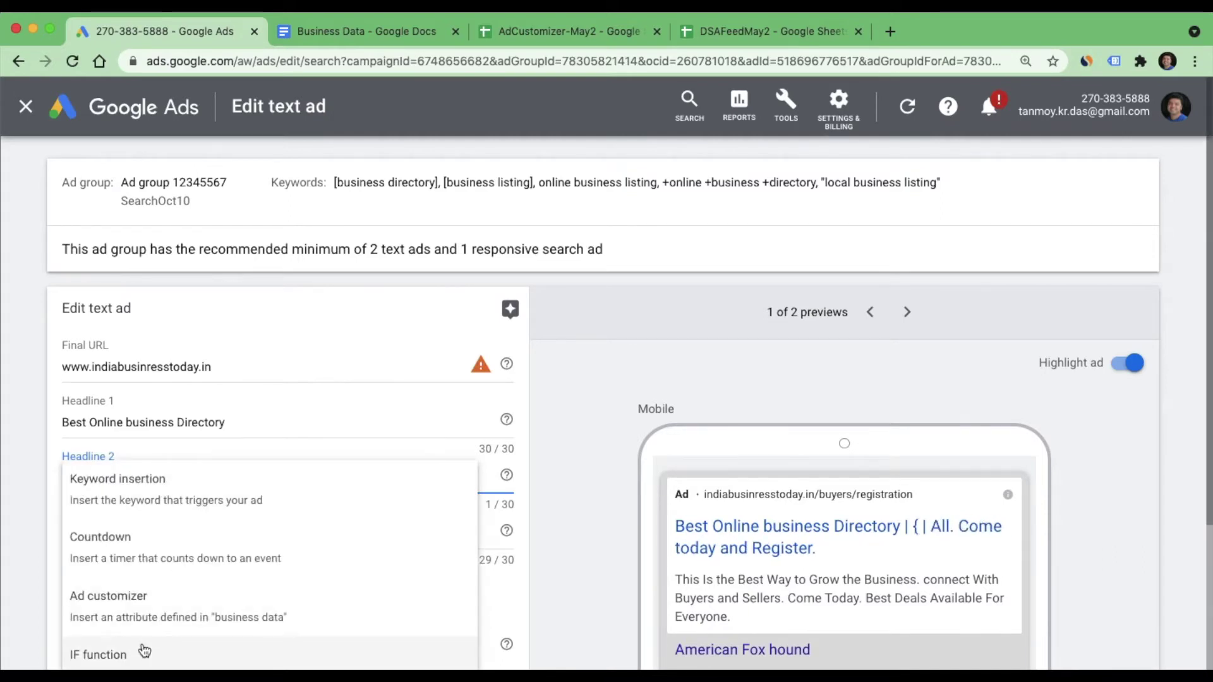
left_click(141, 655)
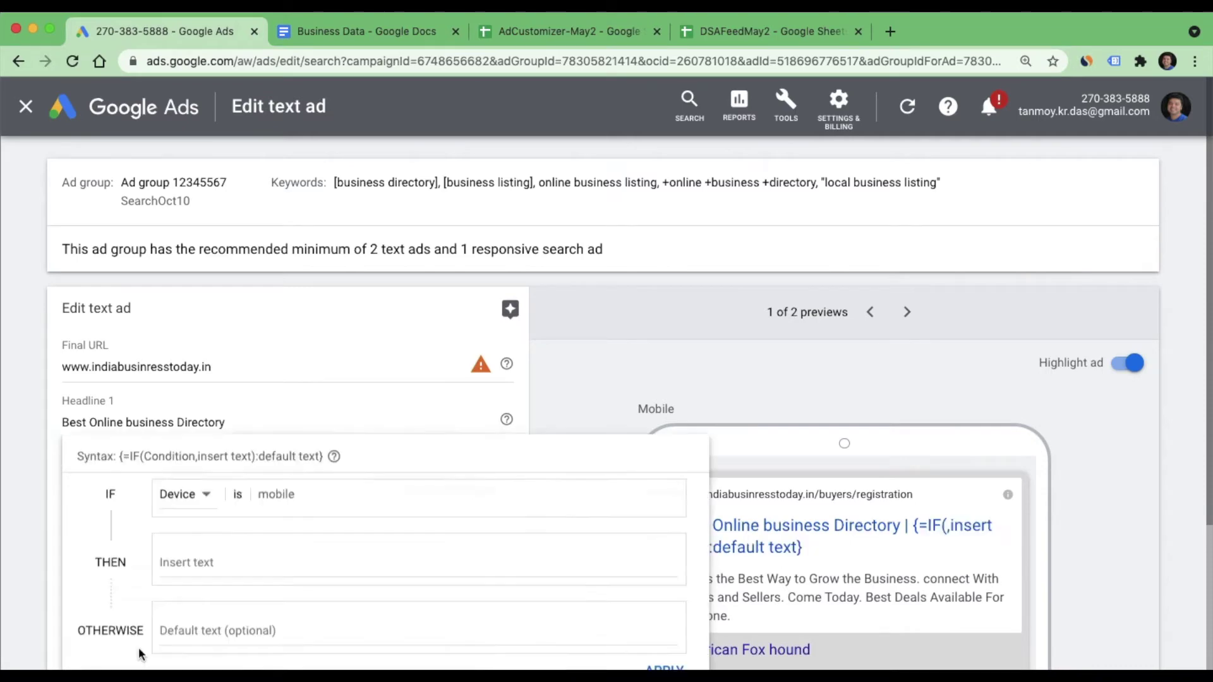
scroll(372, 431, "down", 2)
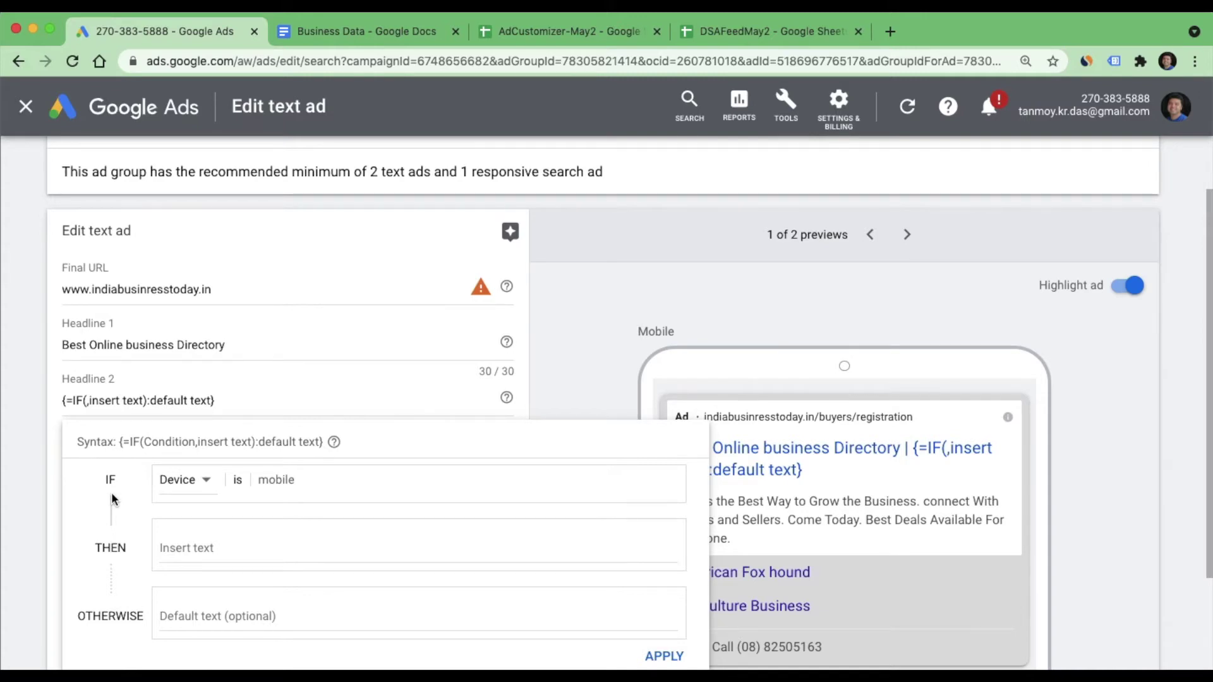
left_click(189, 541)
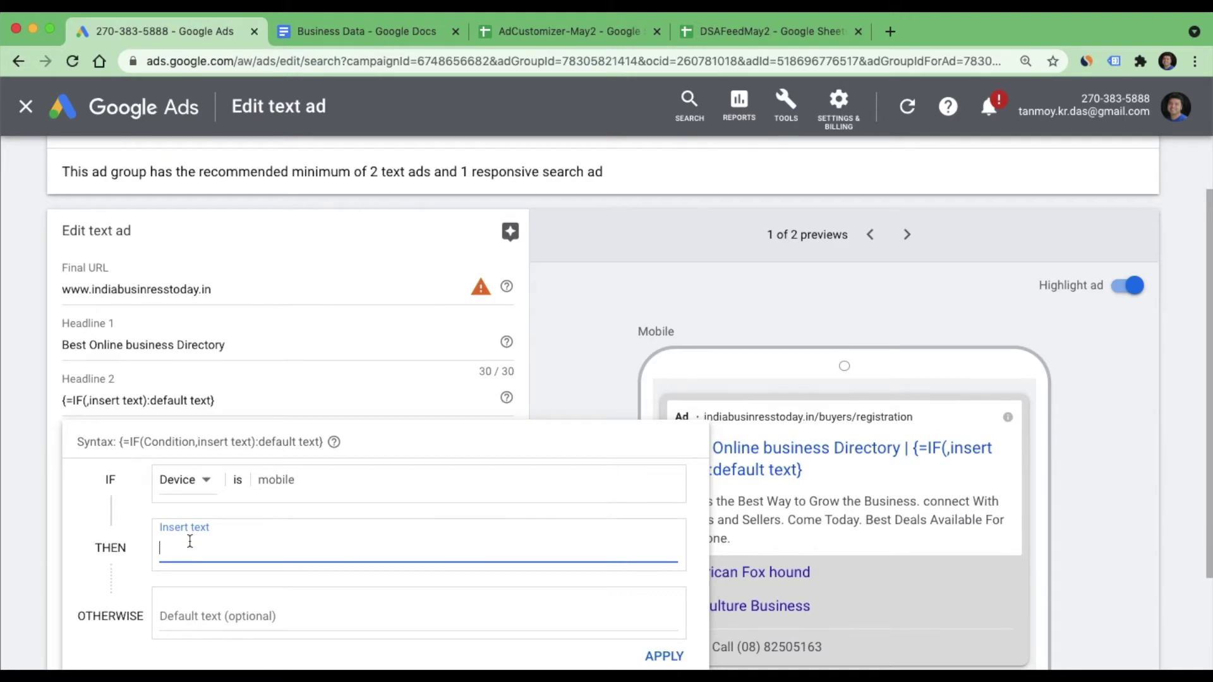
type("Call Us Today For Resistratio")
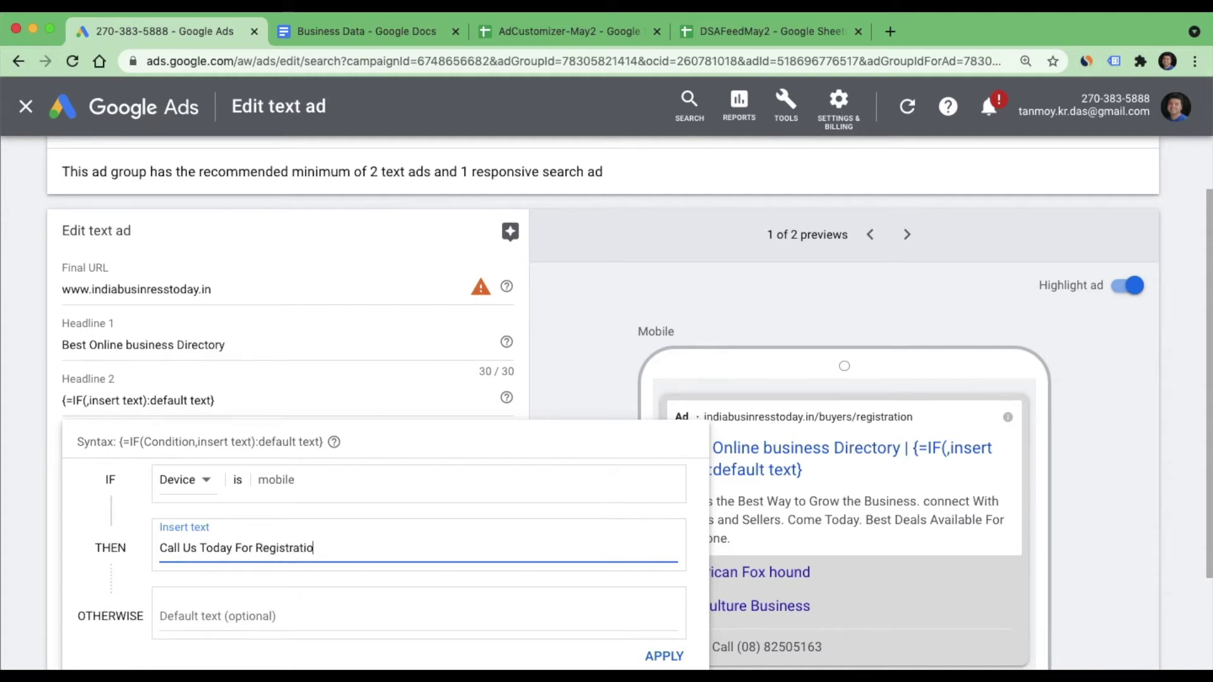
type("na")
left_click(647, 651)
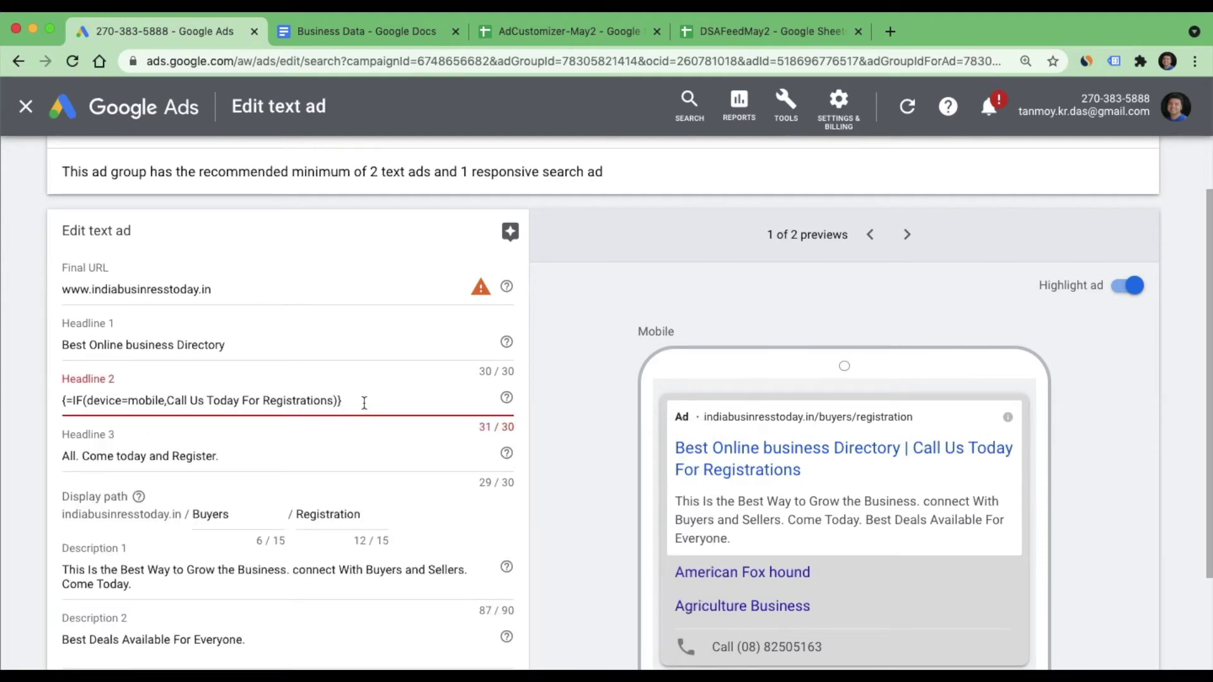
Shorten the IF function's inserted text in Headline 2 to "Call Us Today For Registration" and apply it.
key("BackSpace")
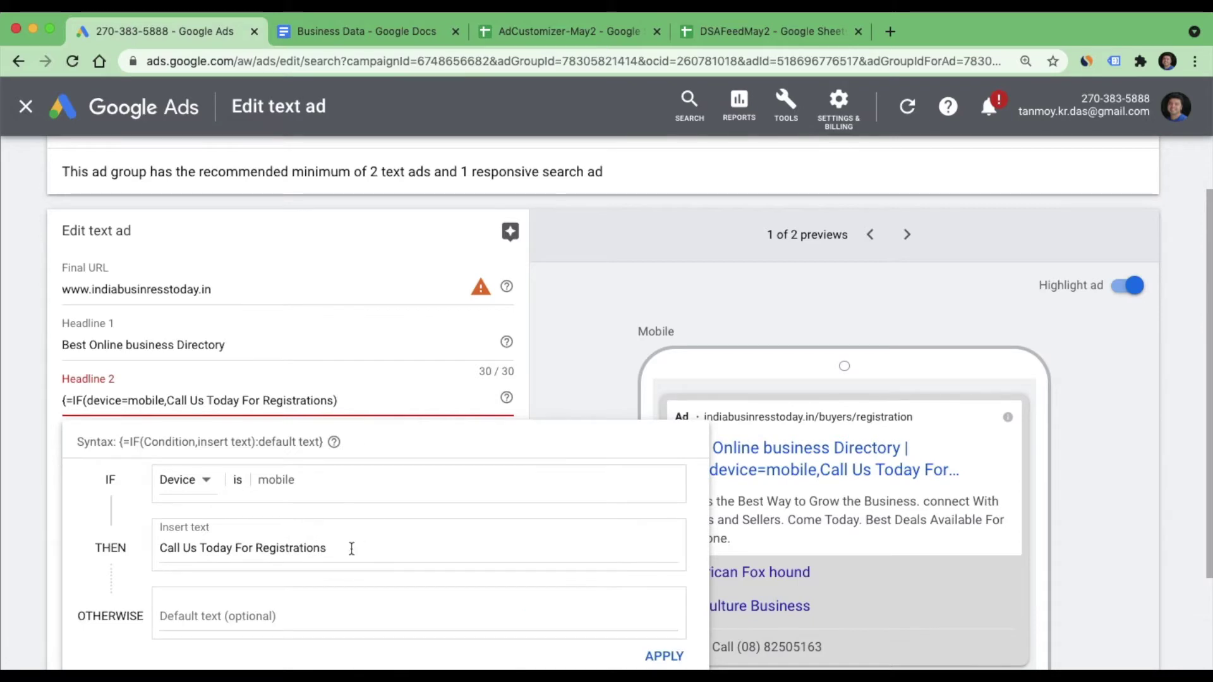
left_click(352, 548)
left_click(660, 655)
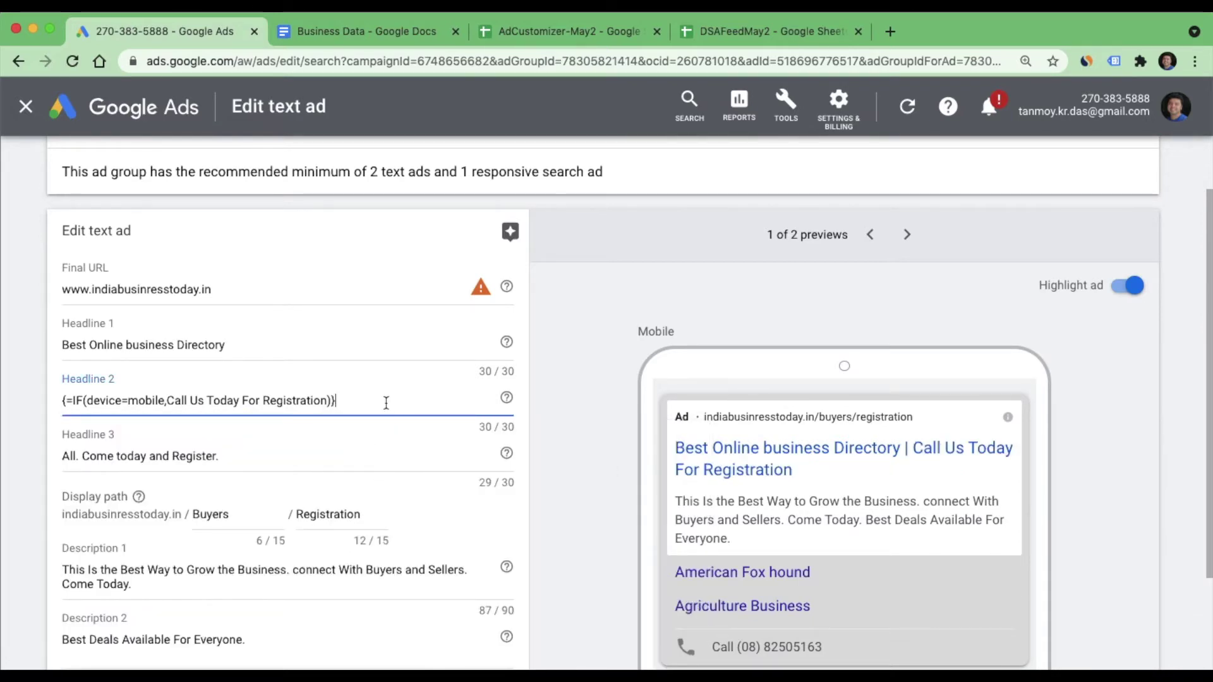
Add the default text "Register for Sign Ups Today." to the Headline 2 IF function and apply it.
key("BackSpace")
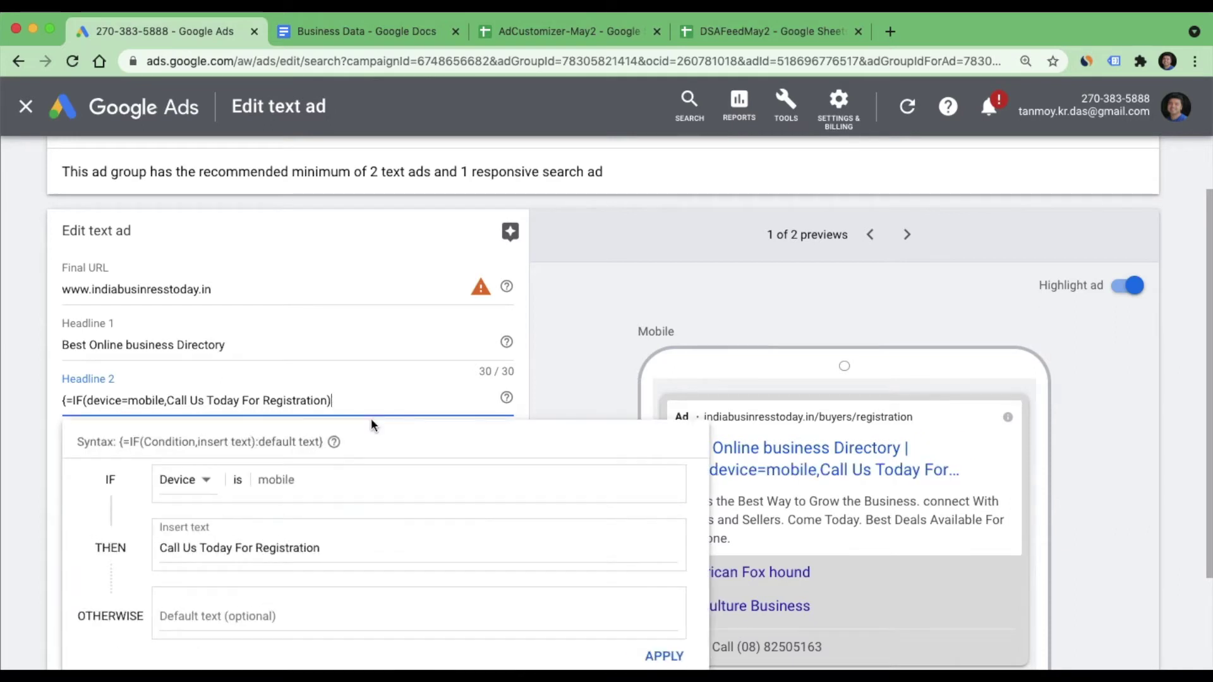
left_click(235, 615)
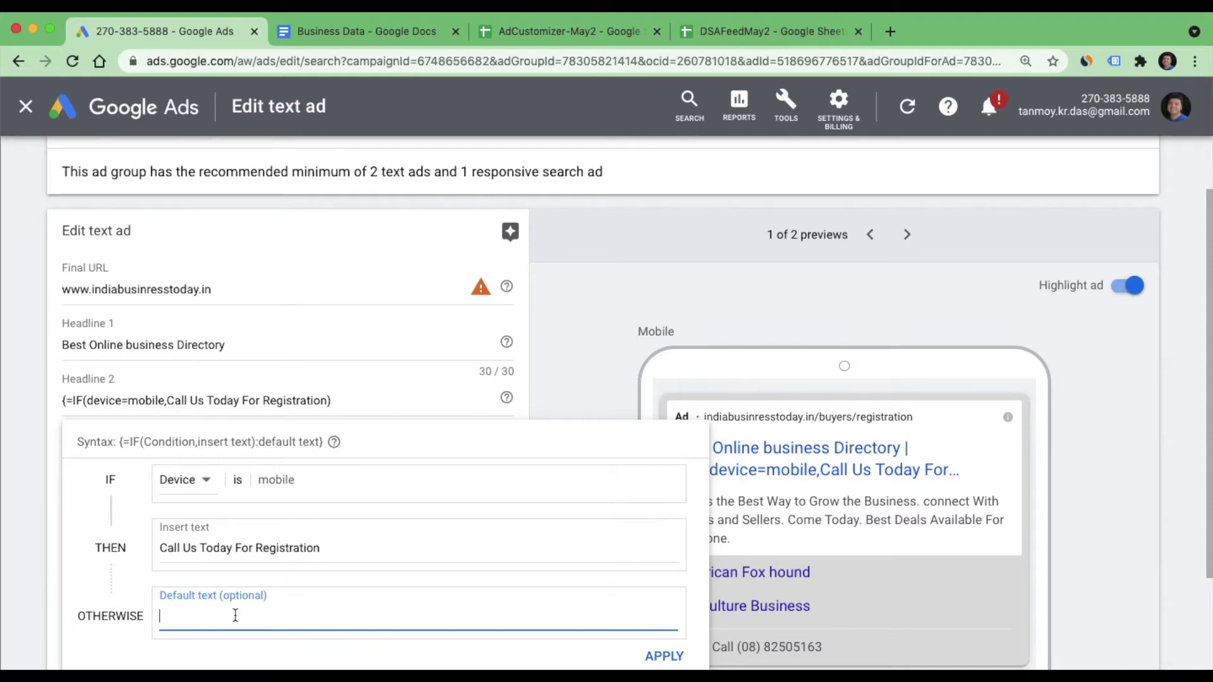
type("Register for Sign Ups Today.")
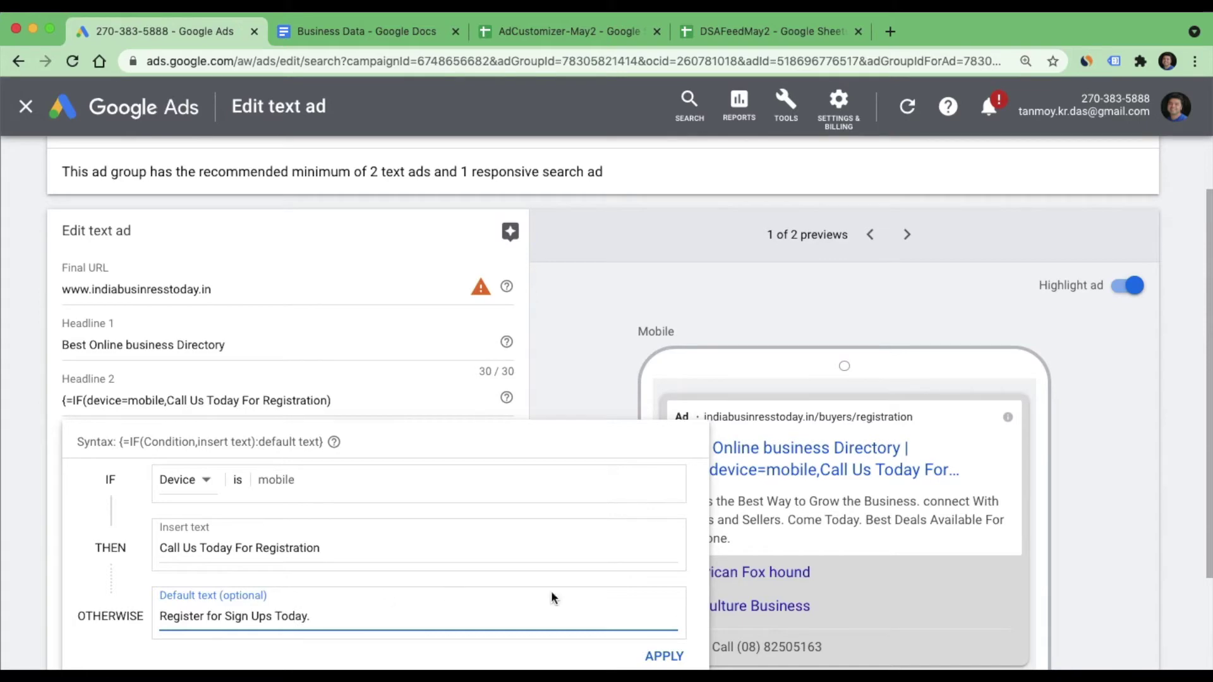
left_click(660, 657)
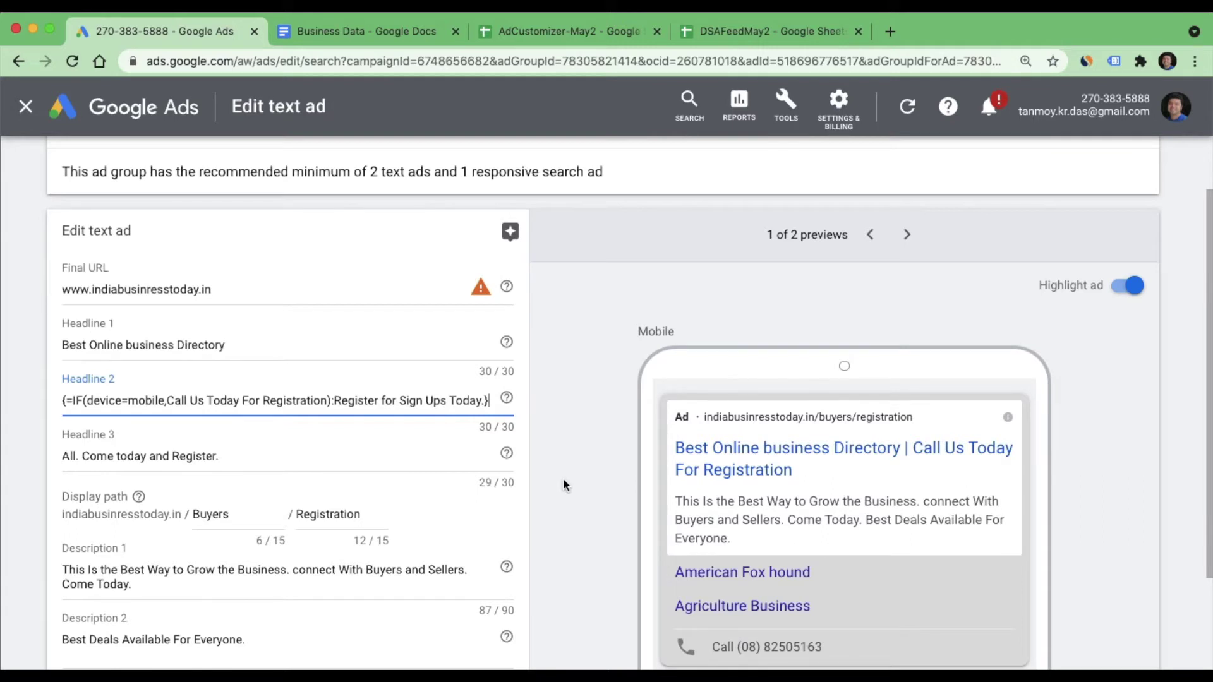
Reopen the Headline 2 IF function and set its condition to the audience All visitors (Google Analytics).
key("BackSpace")
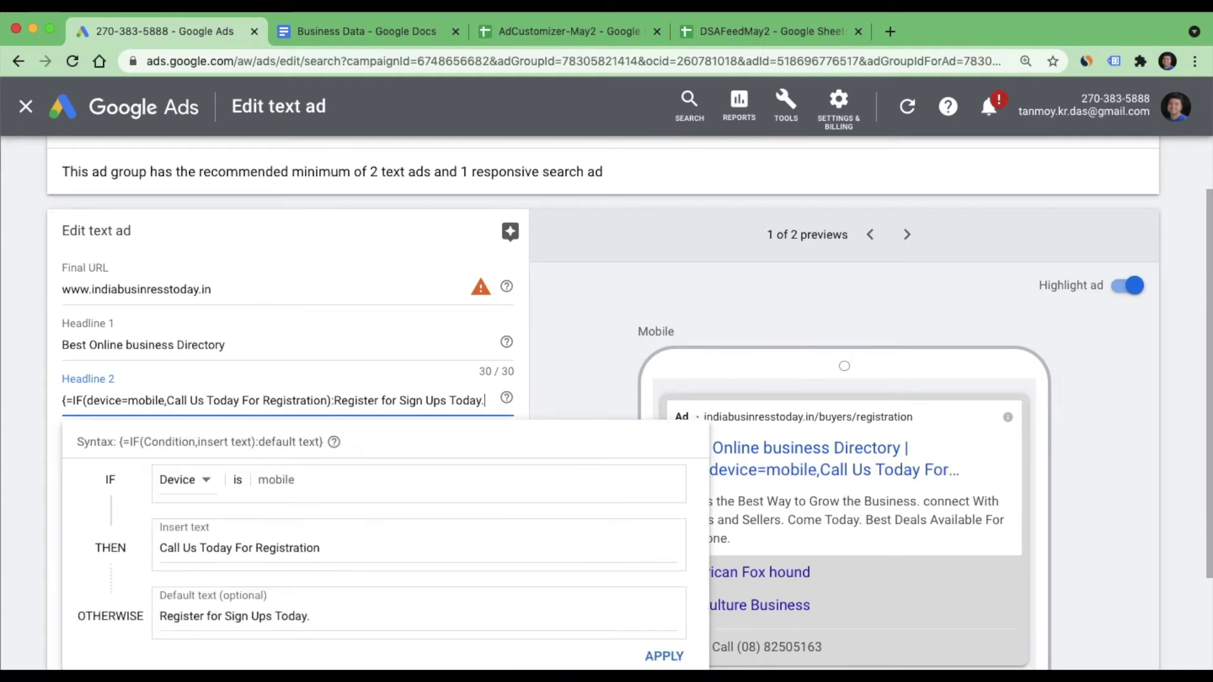
left_click(200, 485)
left_click(197, 533)
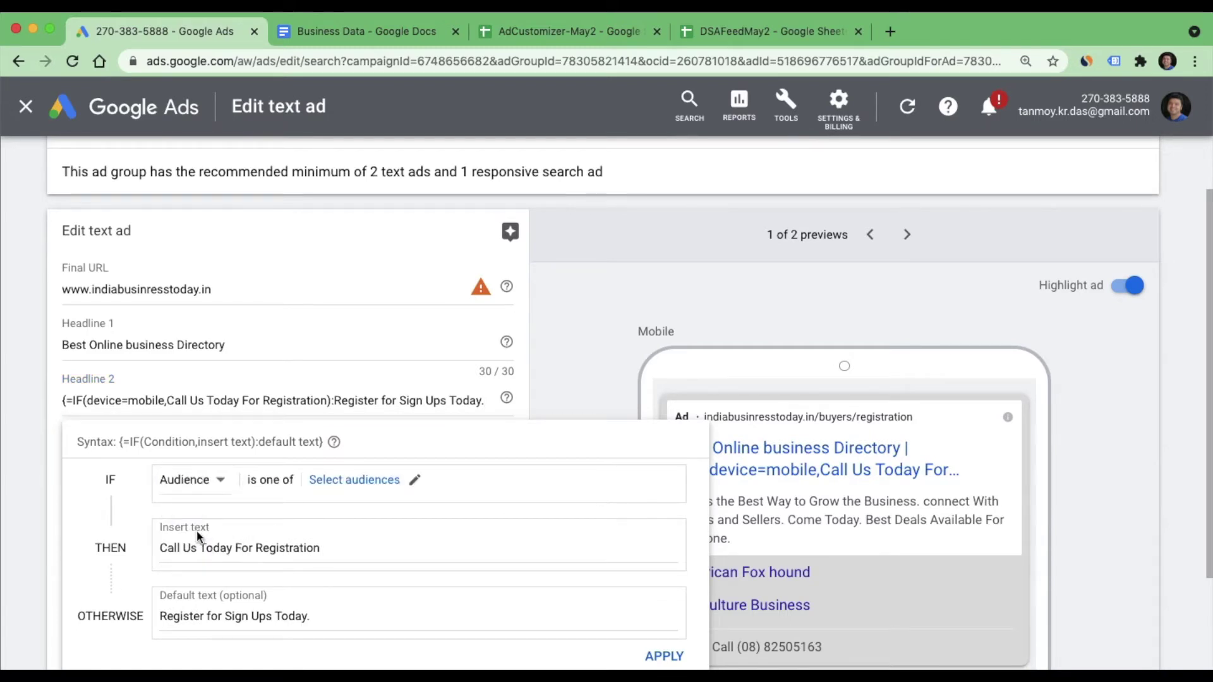
left_click(381, 480)
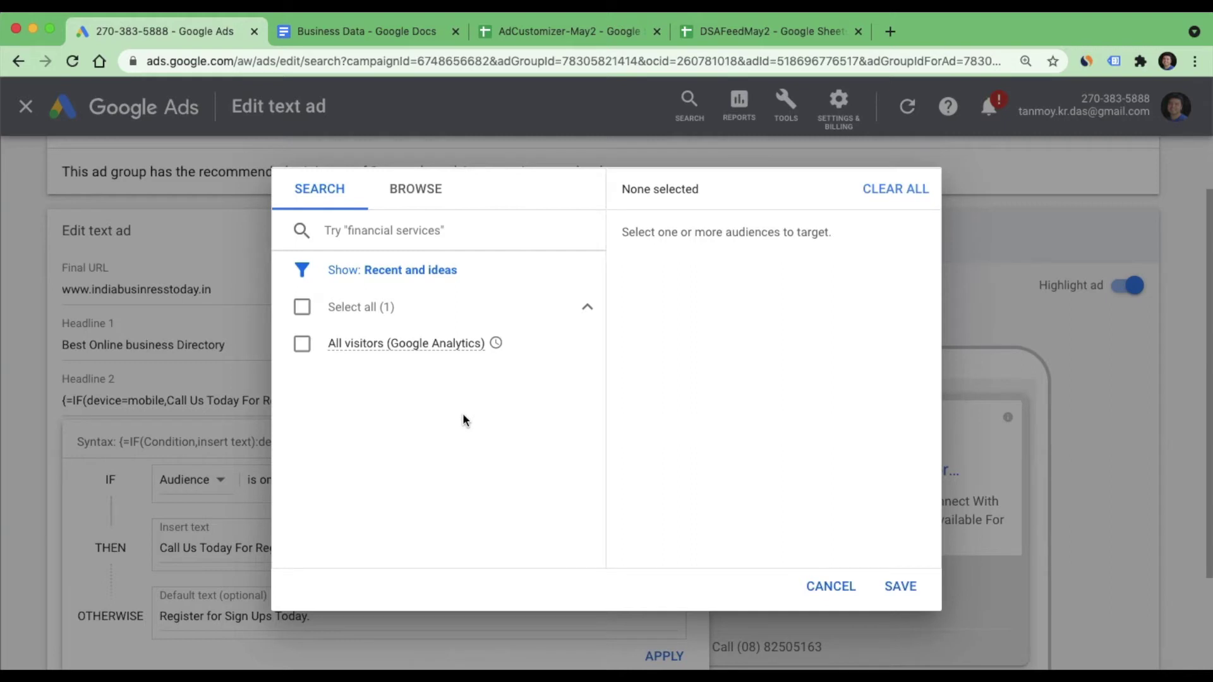
mouse_move(382, 351)
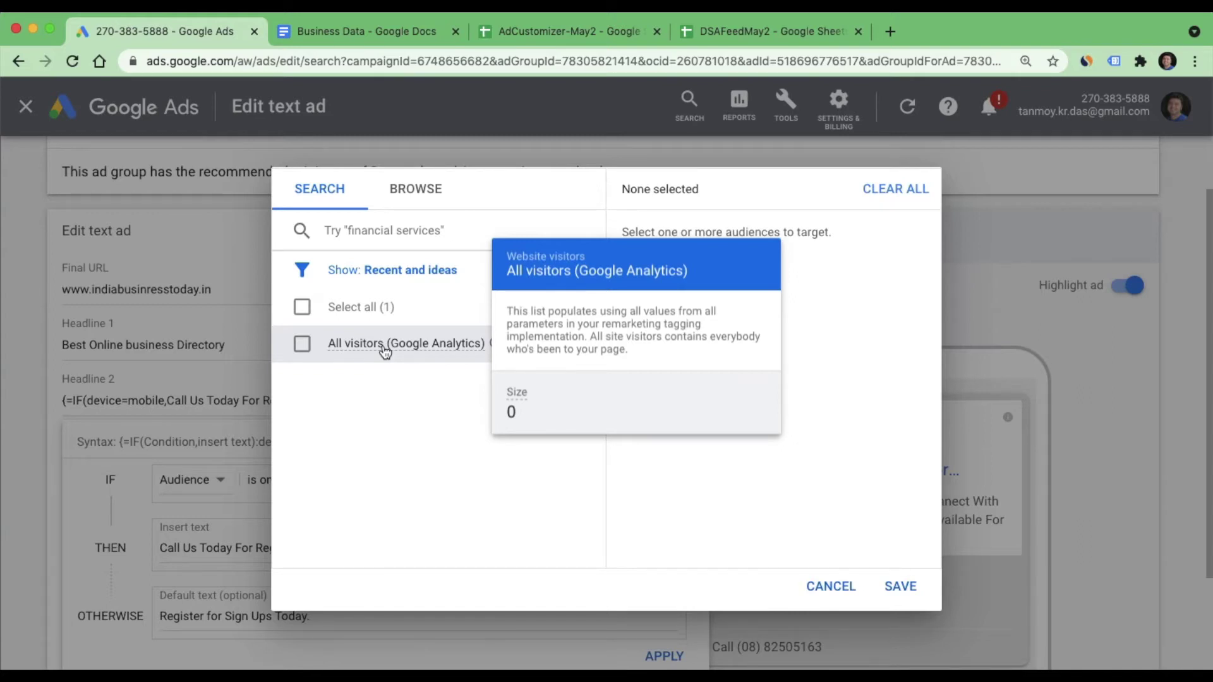
left_click(303, 346)
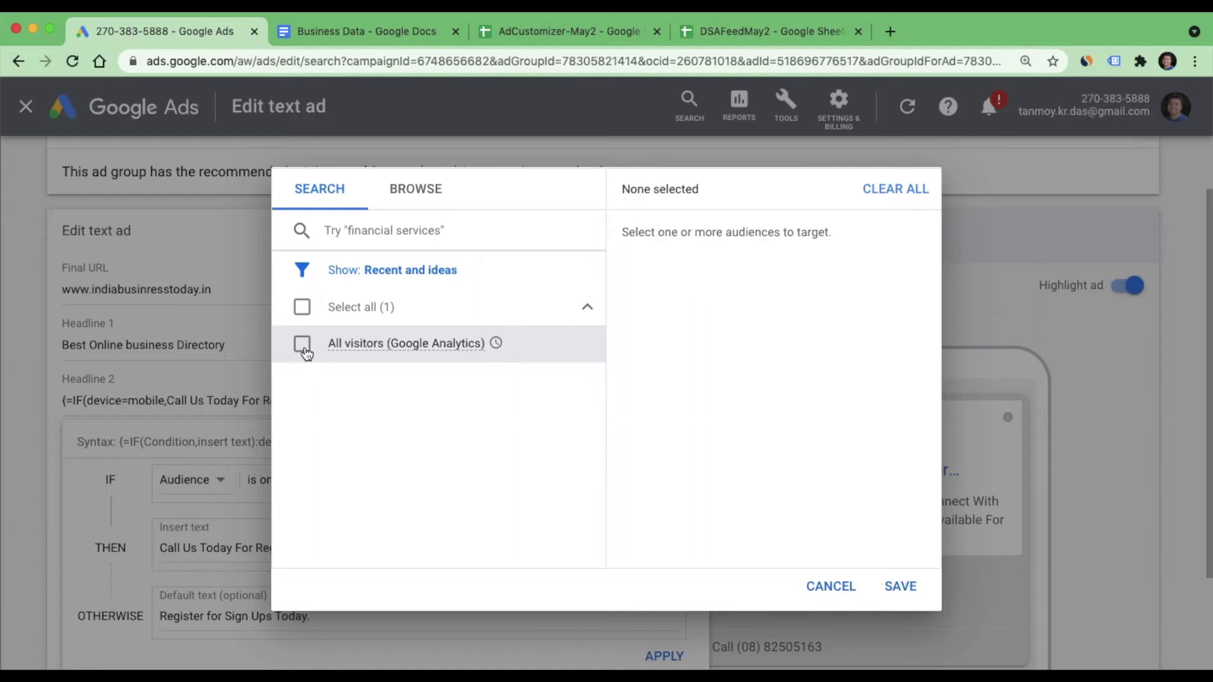
left_click(898, 586)
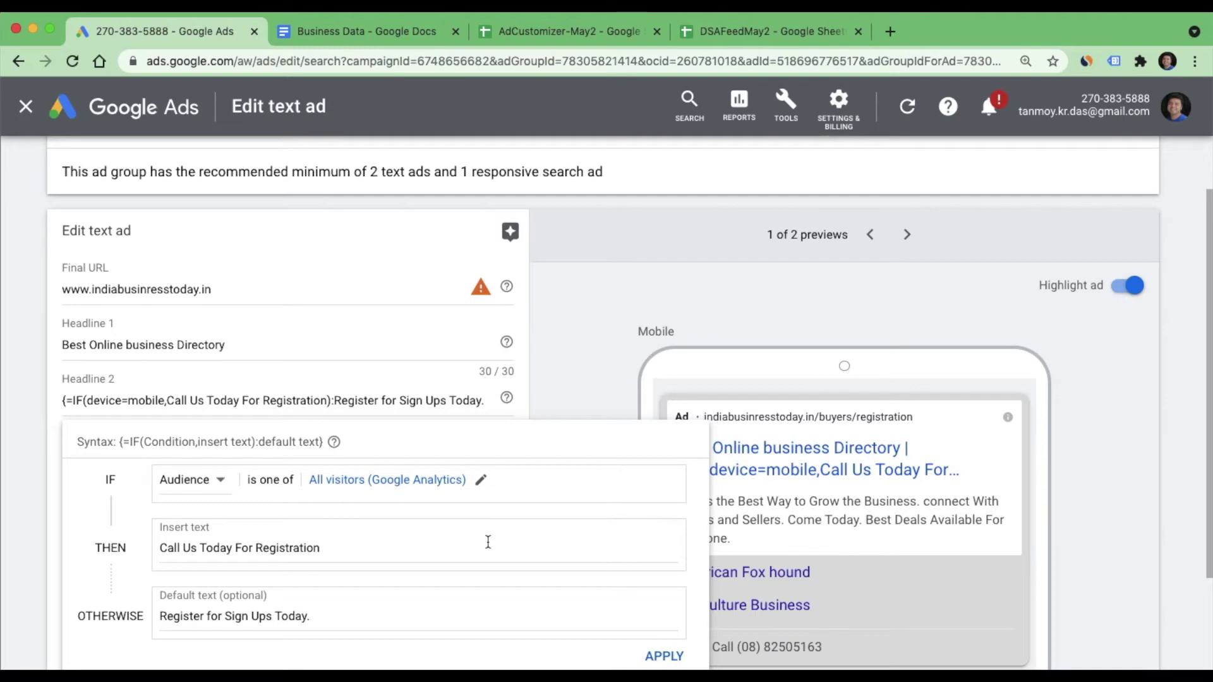
Browse the website visitor and YouTube user audiences available for the IF condition and cancel without changing the selection.
left_click(328, 478)
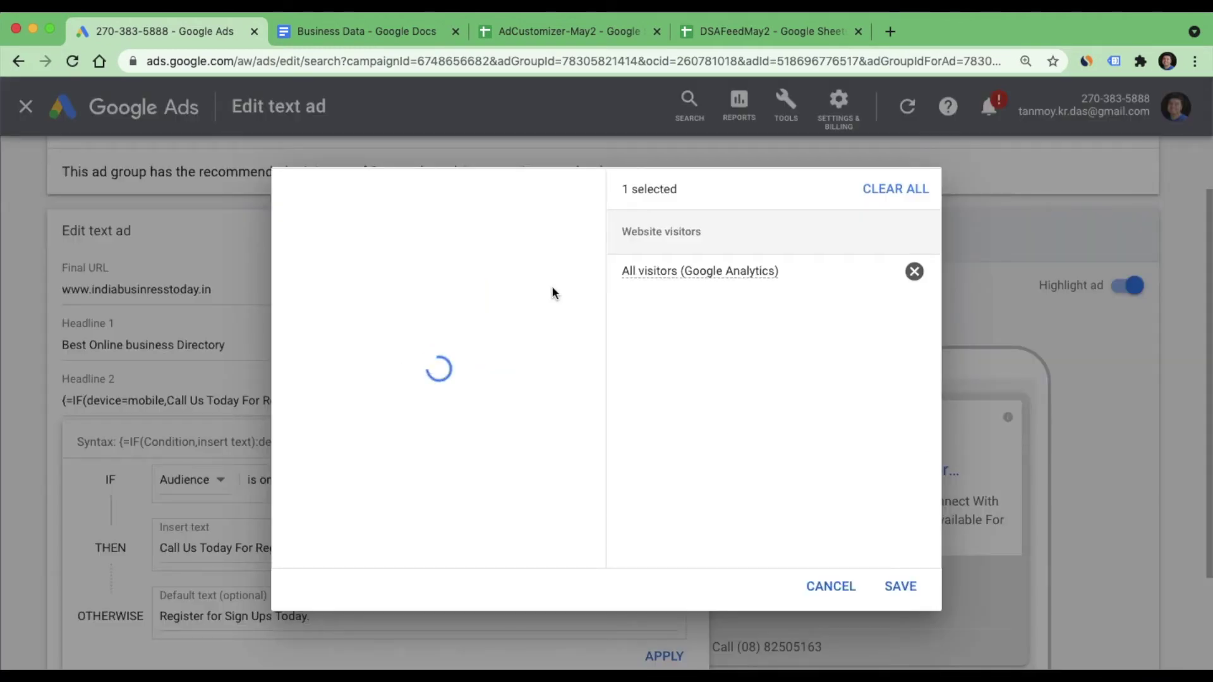
left_click(914, 272)
left_click(414, 188)
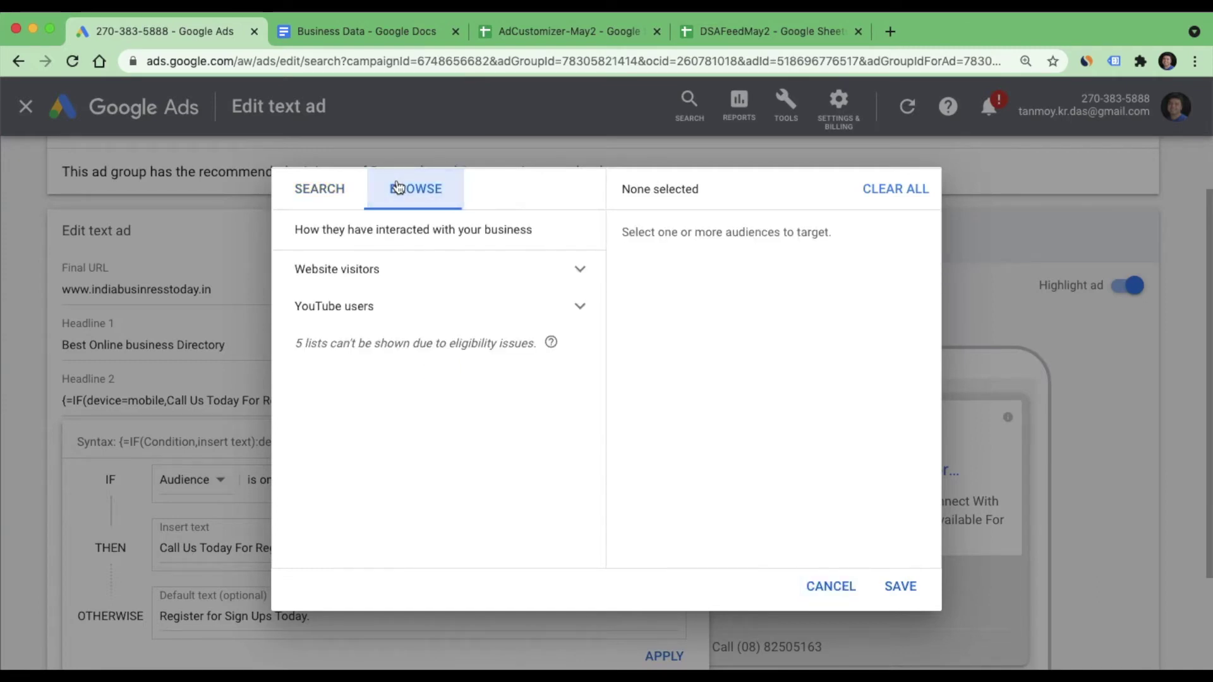
left_click(403, 275)
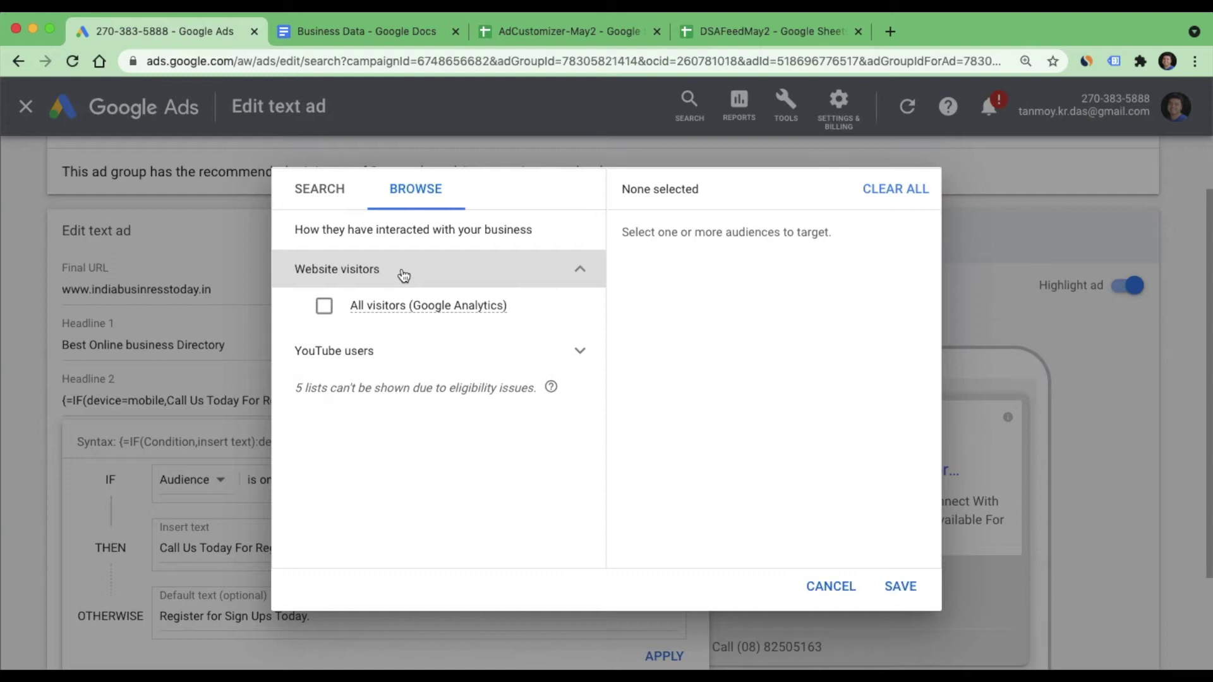
left_click(398, 273)
left_click(362, 309)
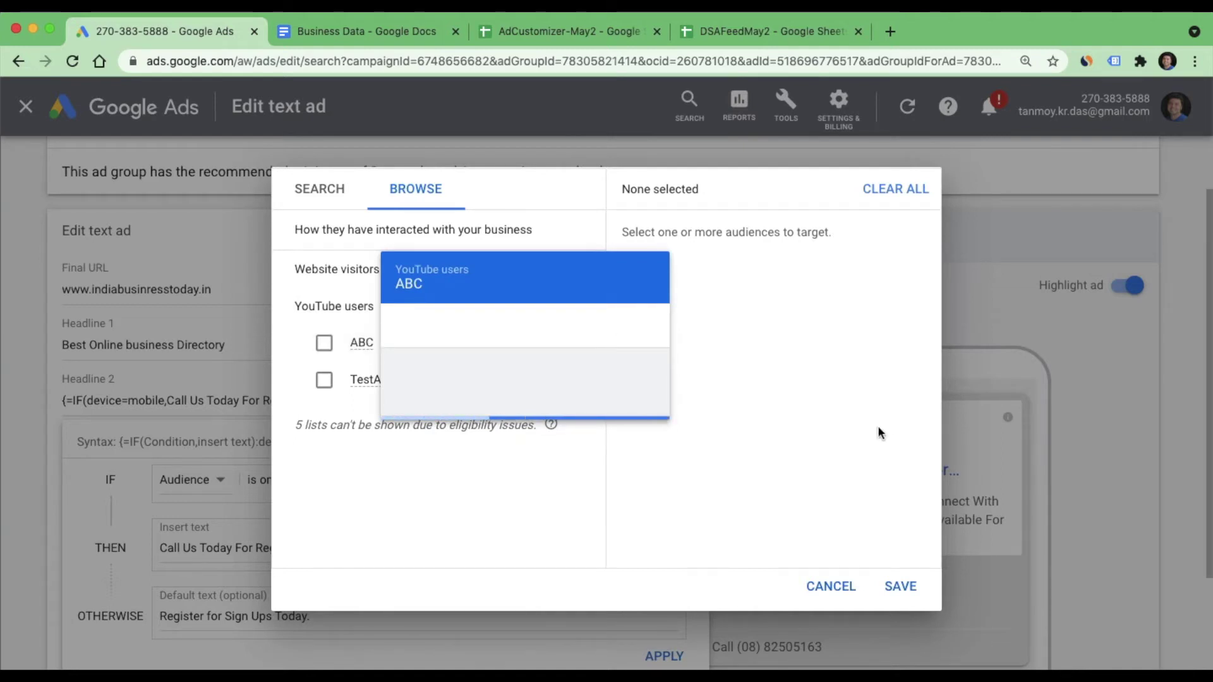
left_click(825, 585)
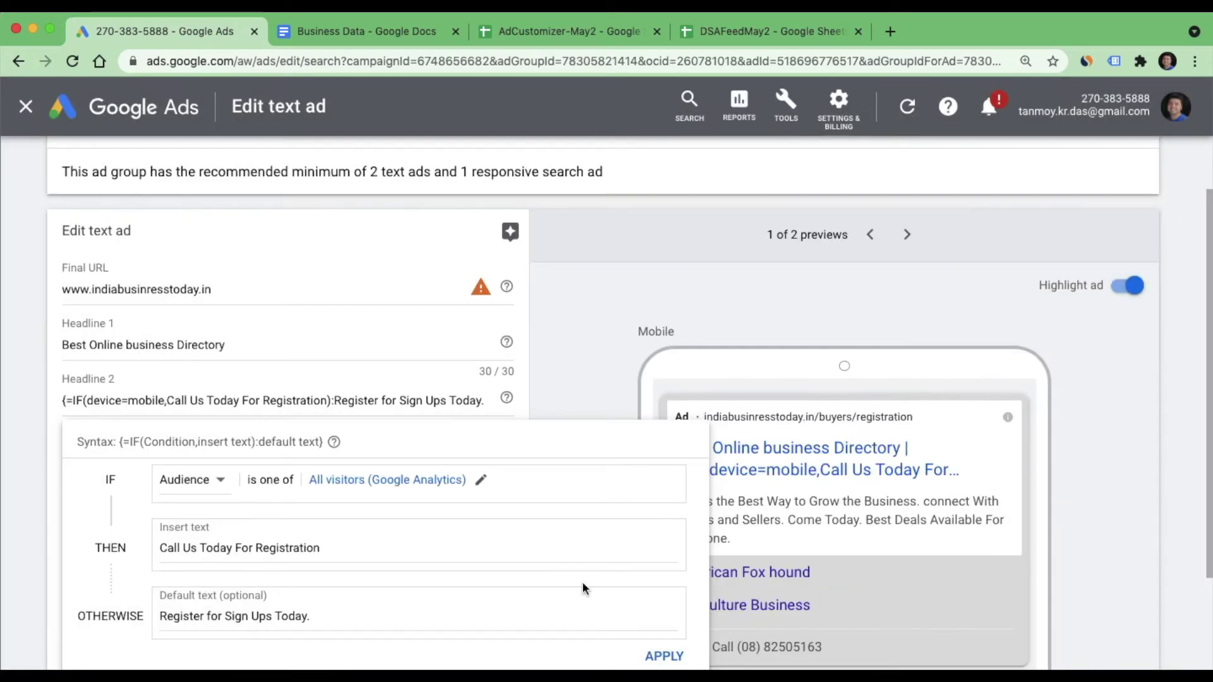
Set the IF condition to Device is mobile, apply the function and save the ad without creating extensions.
left_click(208, 495)
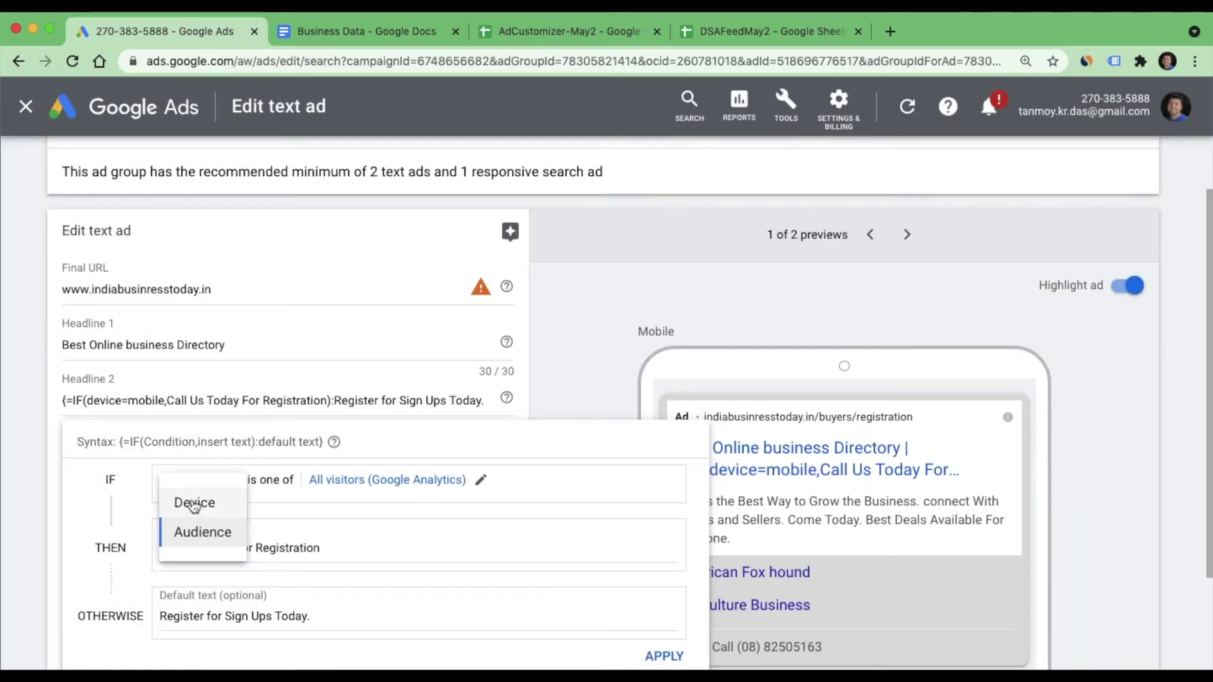
left_click(192, 499)
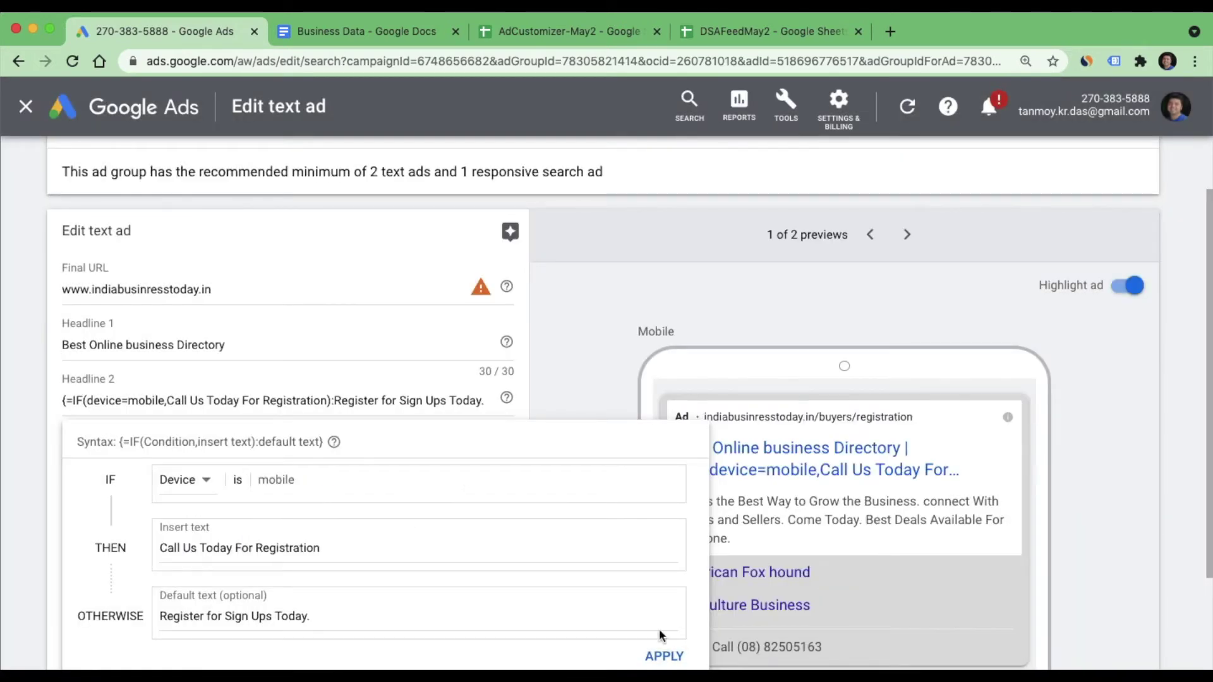
left_click(668, 654)
scroll(602, 594, "down", 3)
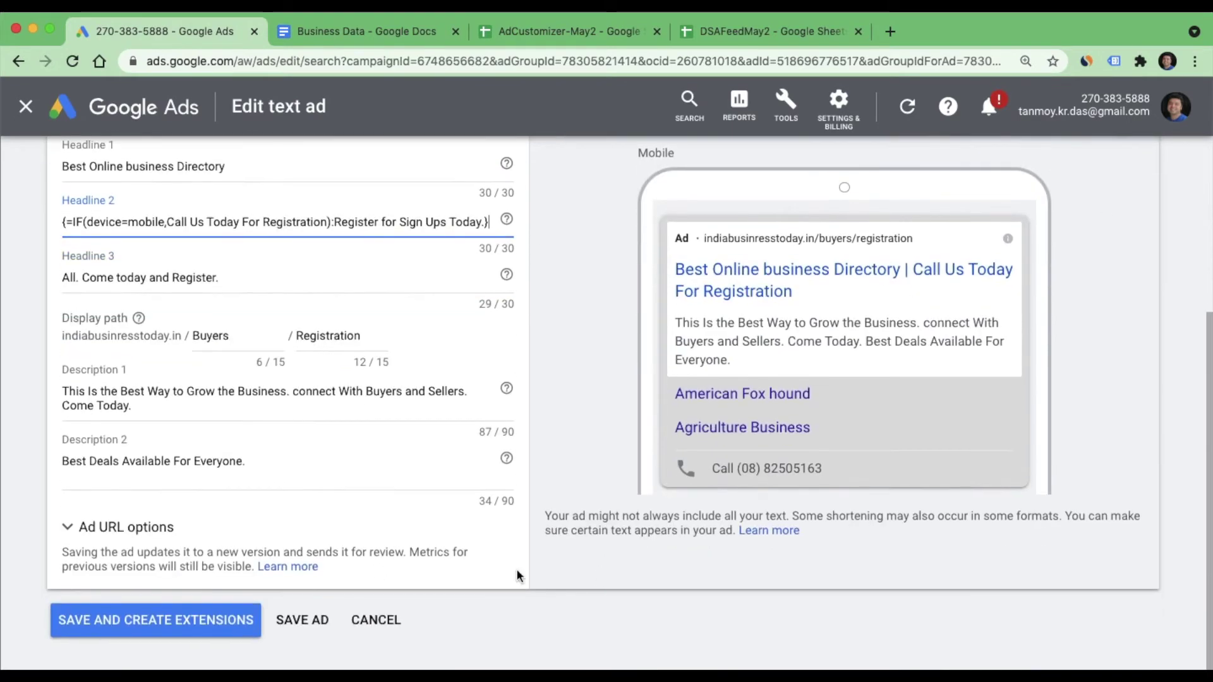
left_click(318, 612)
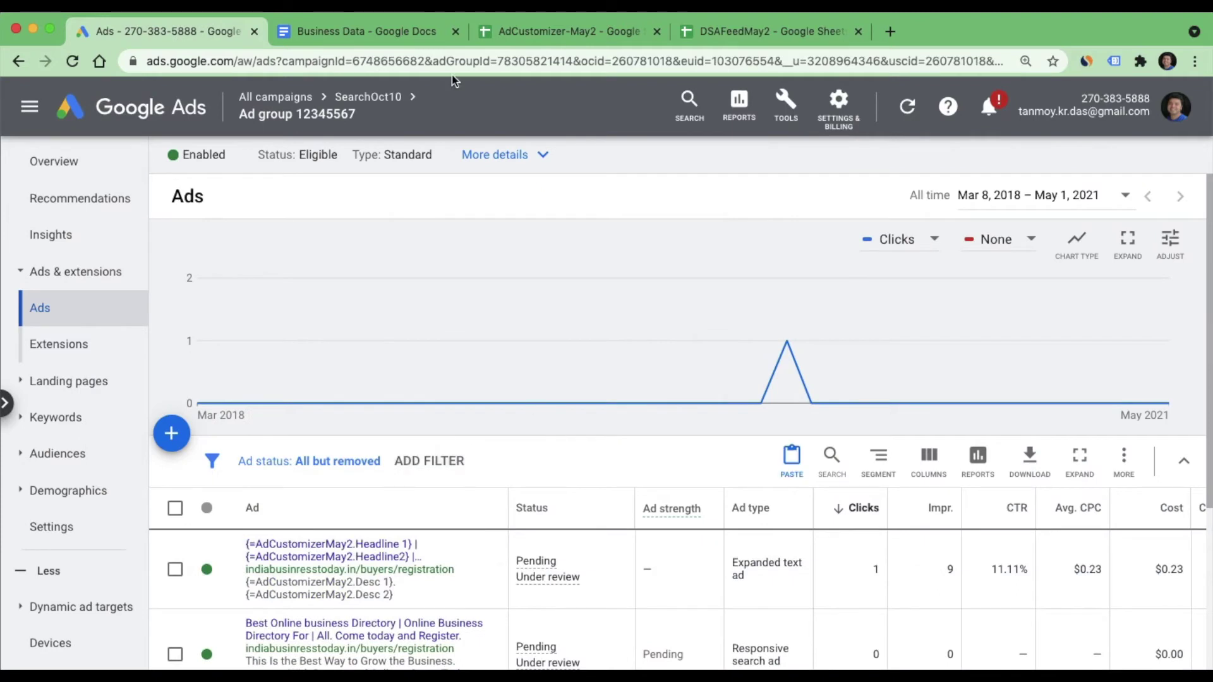
Look up the next function in the Business Data document and return to the Google Ads ads list.
left_click(389, 32)
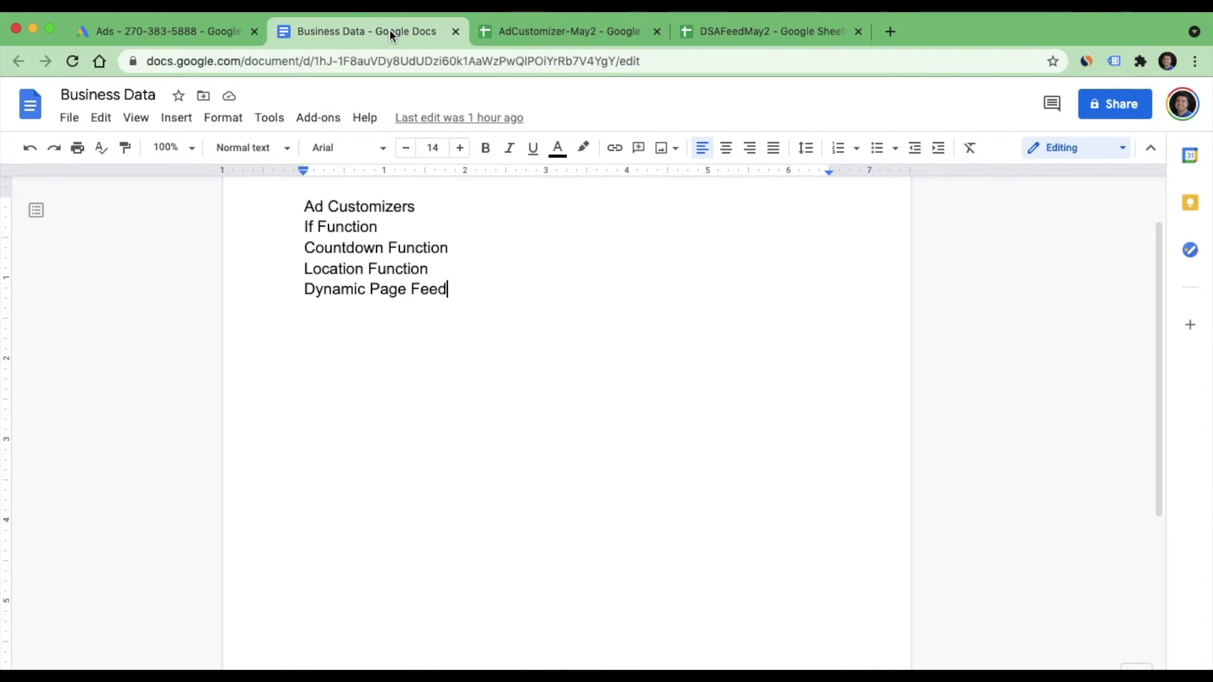
left_click(186, 32)
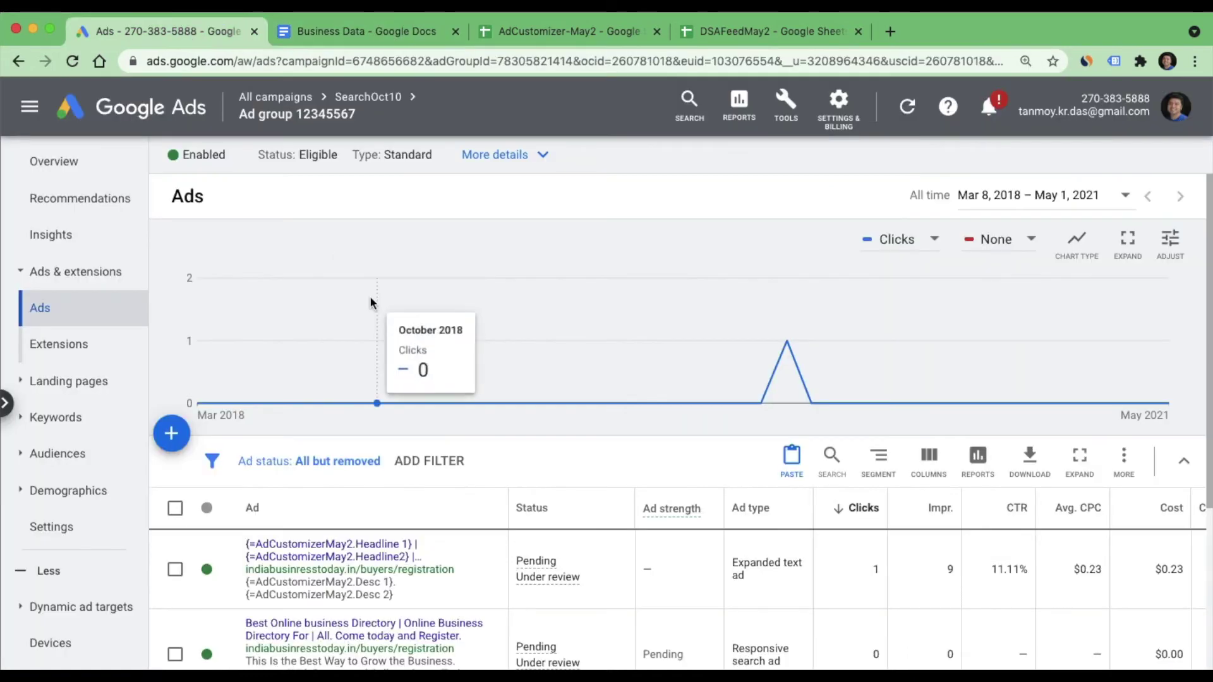
Open the expanded text ad containing the IF function for editing and clear the existing text of Headline 1.
scroll(654, 570, "down", 5)
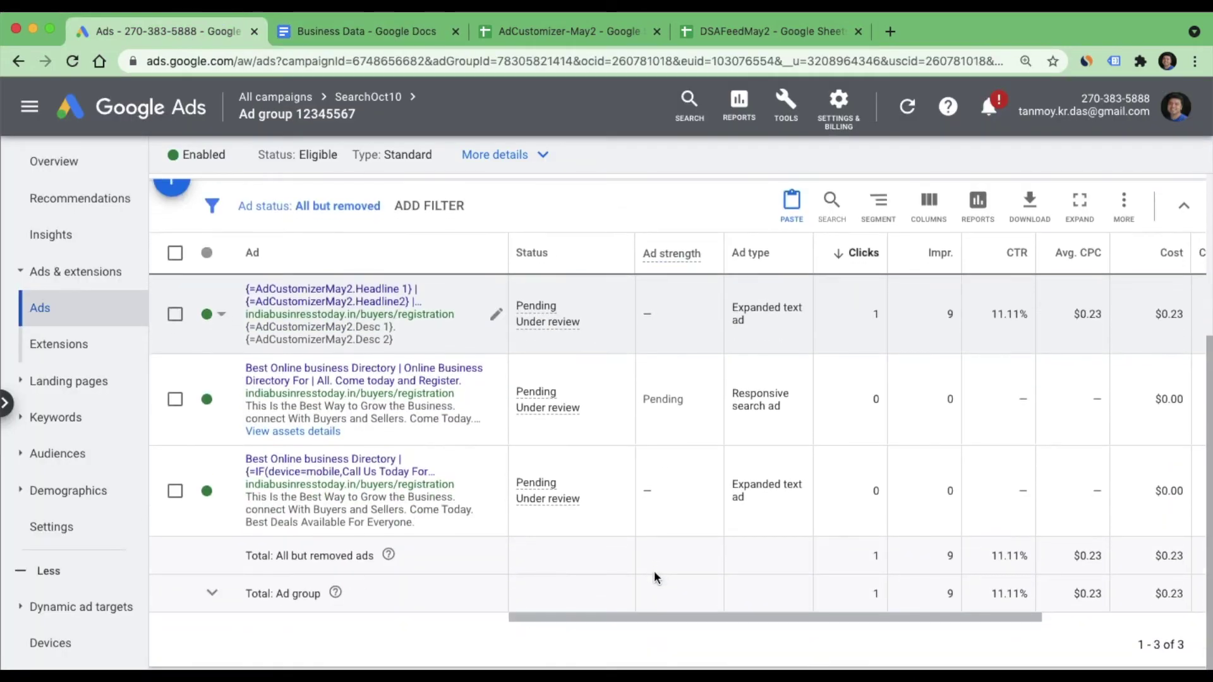
left_click(495, 491)
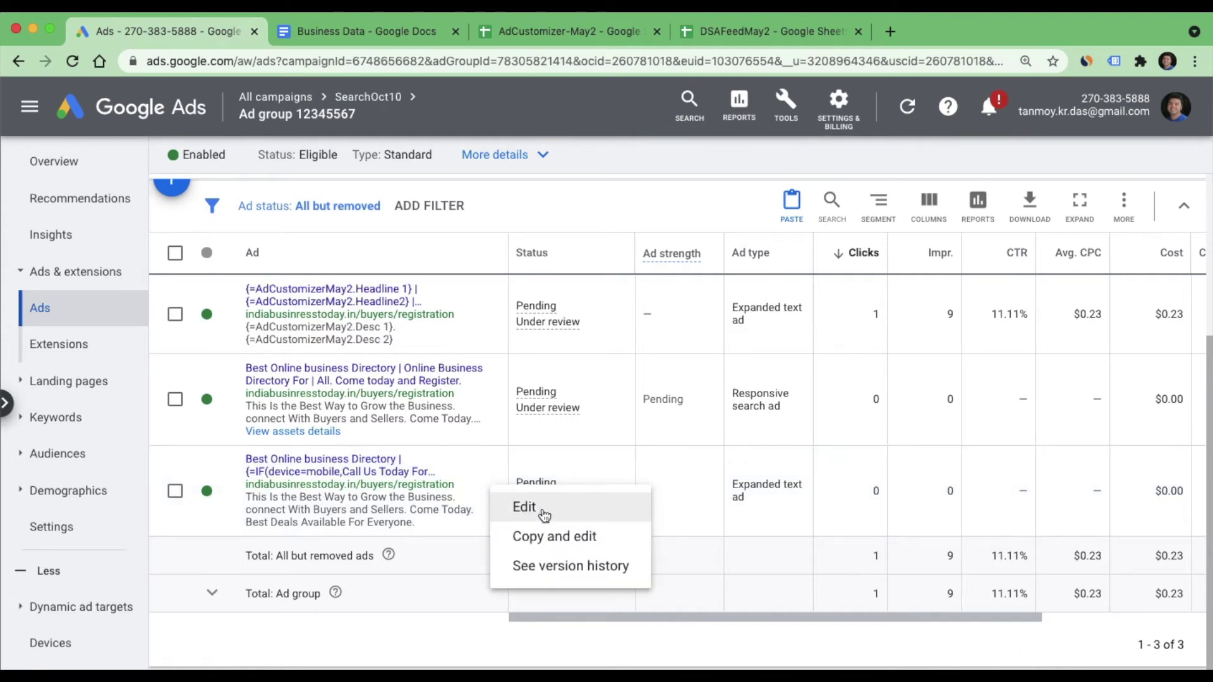
left_click(543, 513)
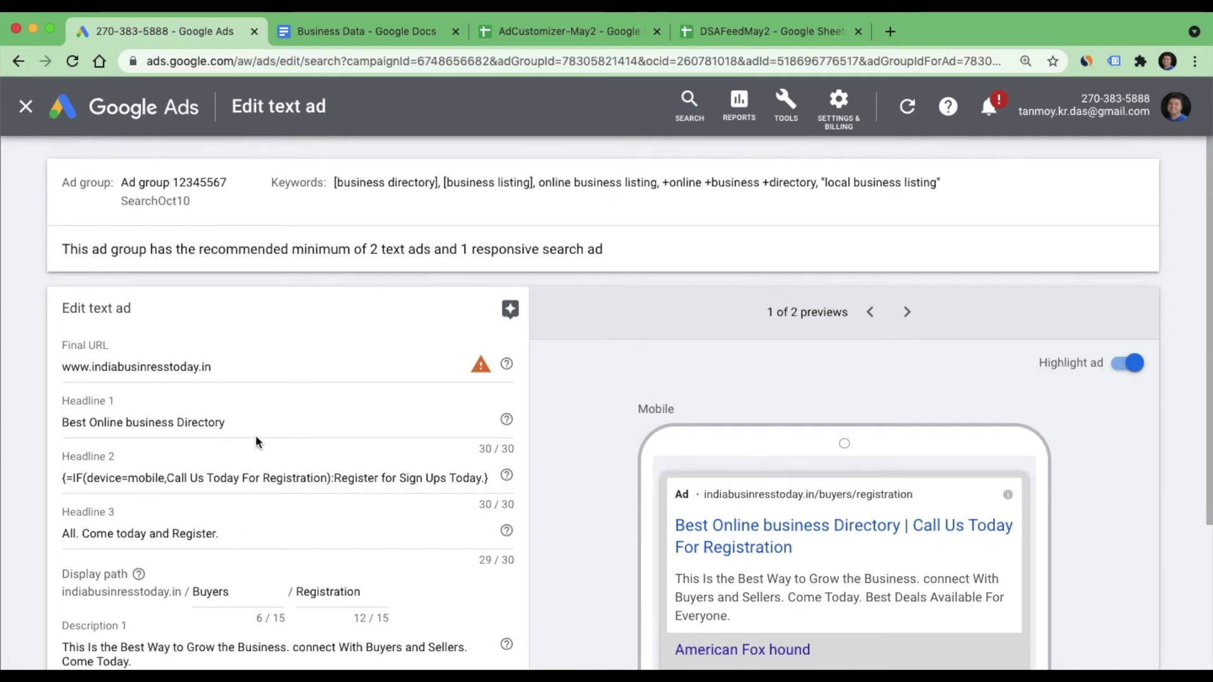
left_click(233, 423)
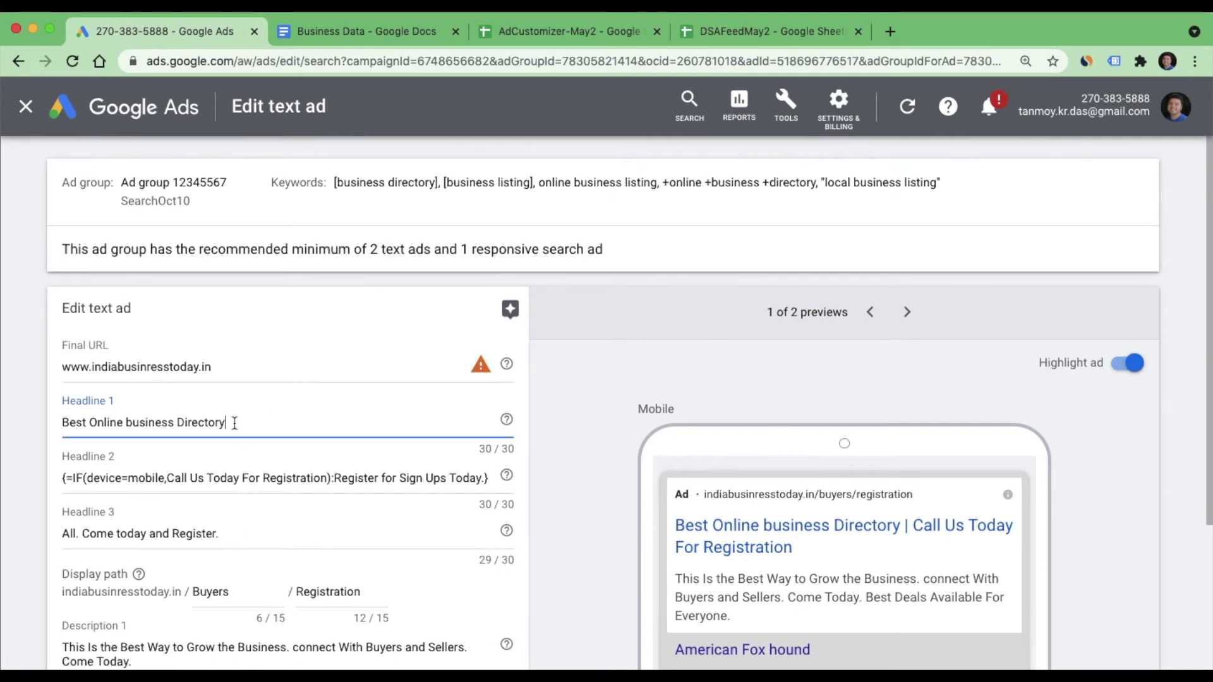
key("BackSpace")
key("BackSpace")
key("BackSpace")
key("BackSpace")
key("BackSpace")
key("BackSpace")
key("BackSpace")
key("BackSpace")
key("BackSpace")
key("BackSpace")
key("BackSpace")
key("BackSpace")
key("BackSpace")
key("BackSpace")
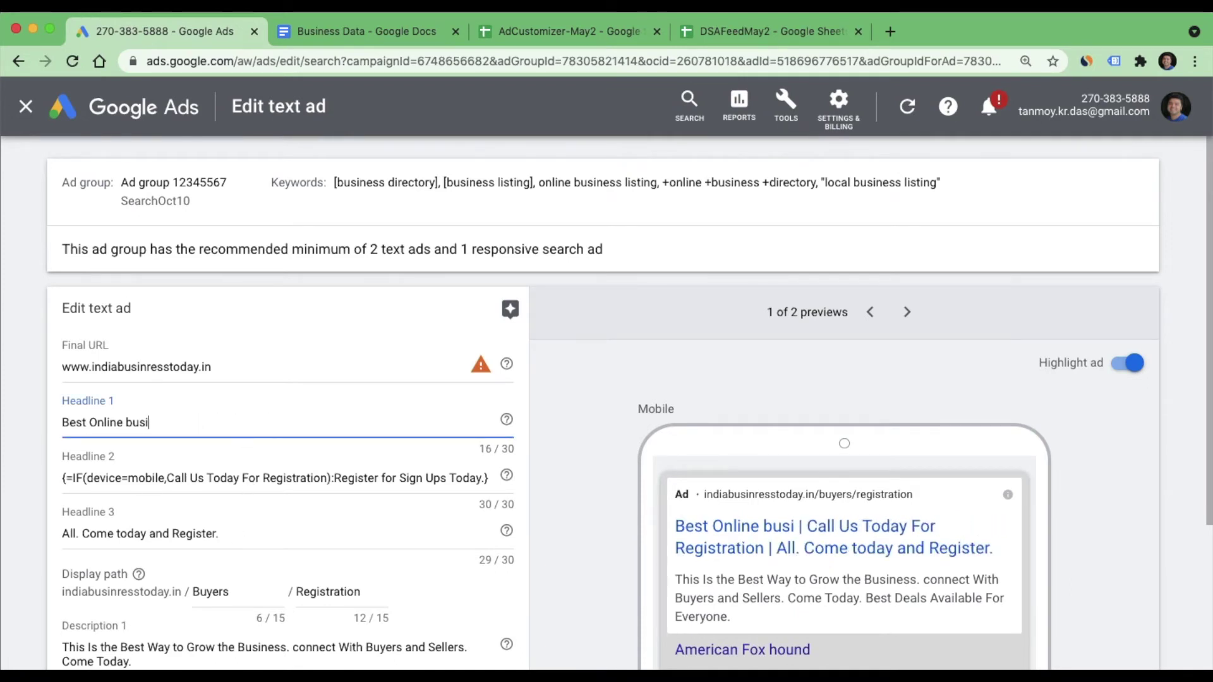
key("BackSpace")
key("BackSpace")
key("BackSpace")
key("BackSpace")
key("BackSpace")
key("BackSpace")
key("BackSpace")
key("BackSpace")
key("BackSpace")
key("BackSpace")
key("BackSpace")
key("BackSpace")
key("BackSpace")
key("BackSpace")
key("BackSpace")
type("ig Sal")
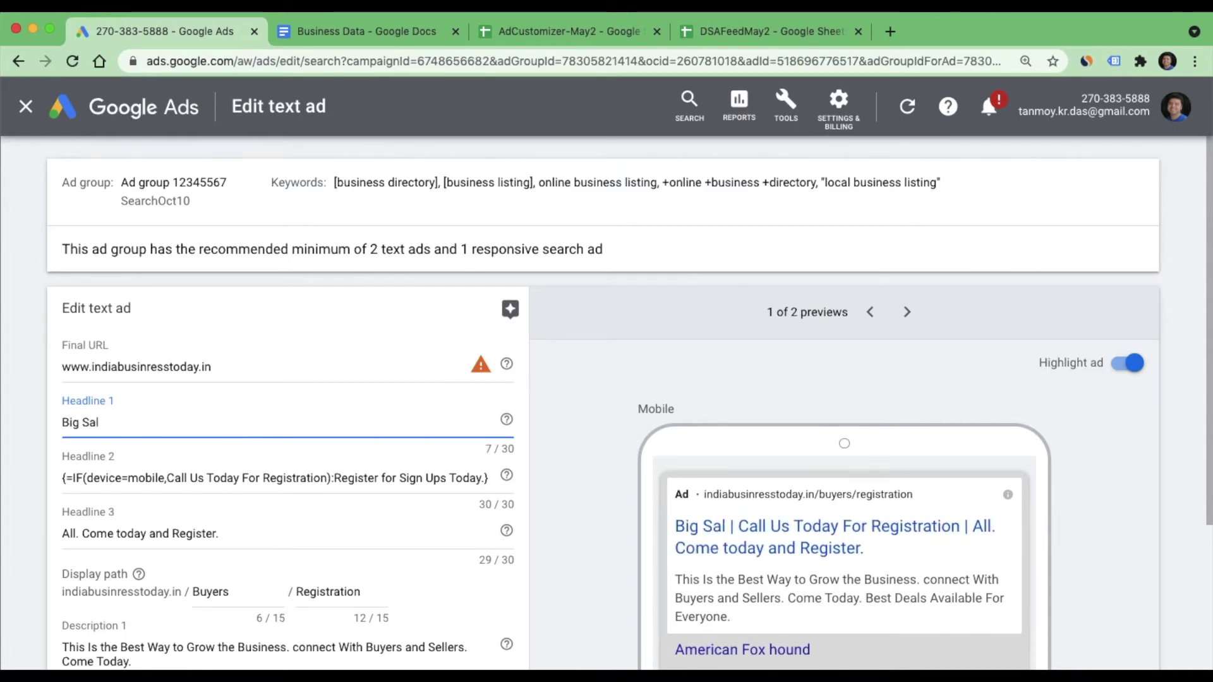
type("e")
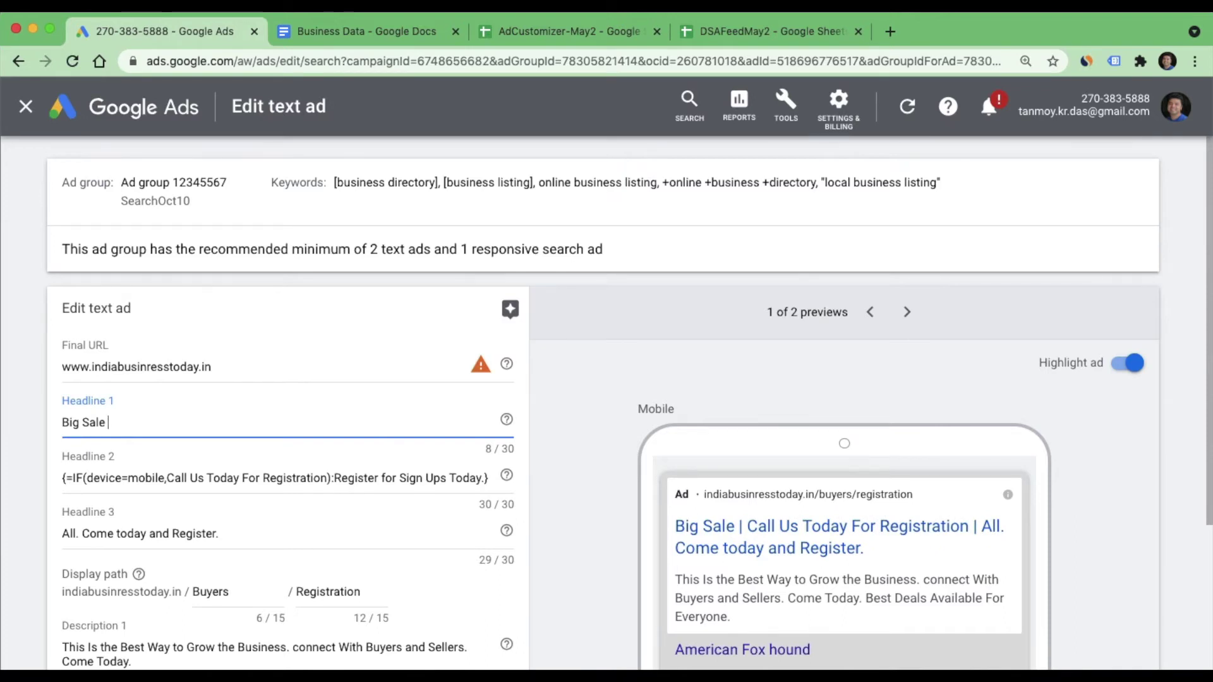
type(" Day")
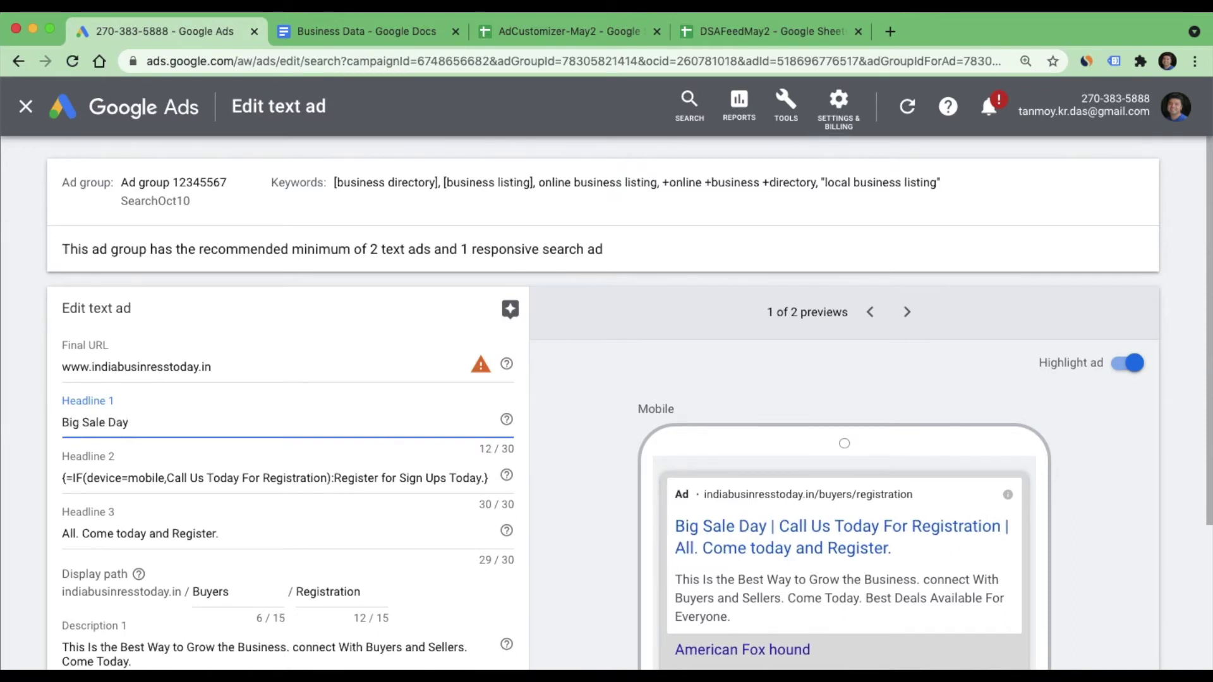
key("BackSpace")
key("BackSpace")
key("BackSpace")
key("BackSpace")
key("BackSpace")
key("BackSpace")
key("BackSpace")
key("BackSpace")
key("BackSpace")
key("BackSpace")
key("BackSpace")
key("BackSpace")
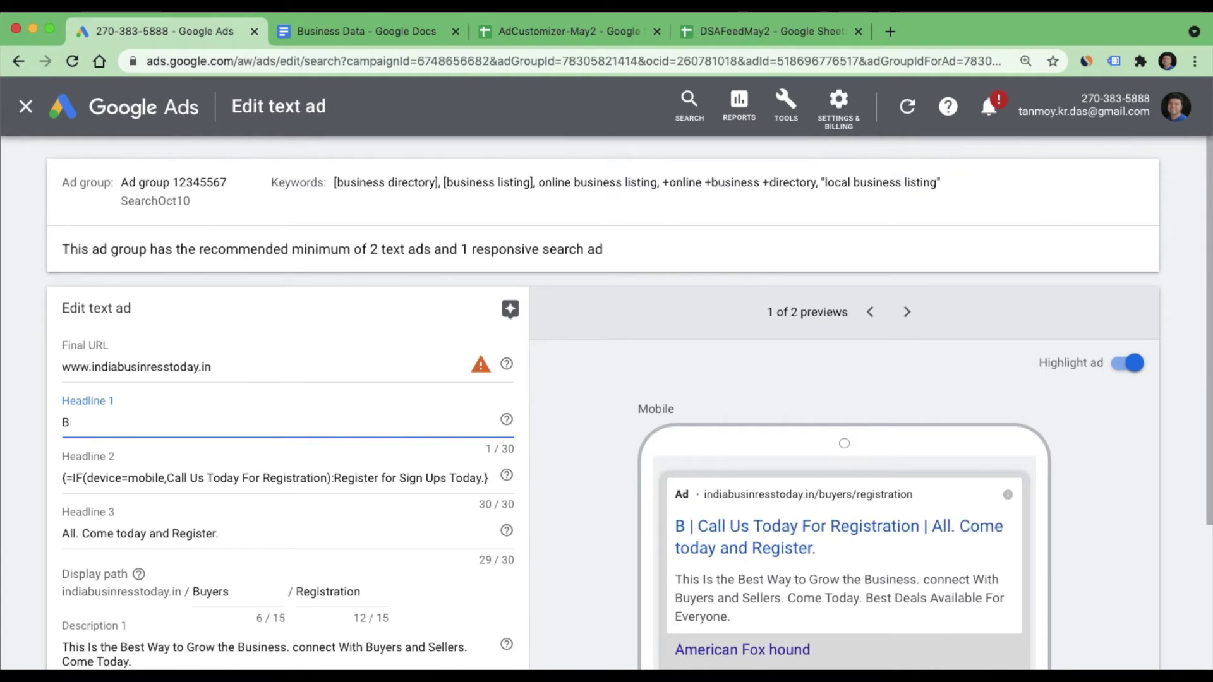
type("Sales")
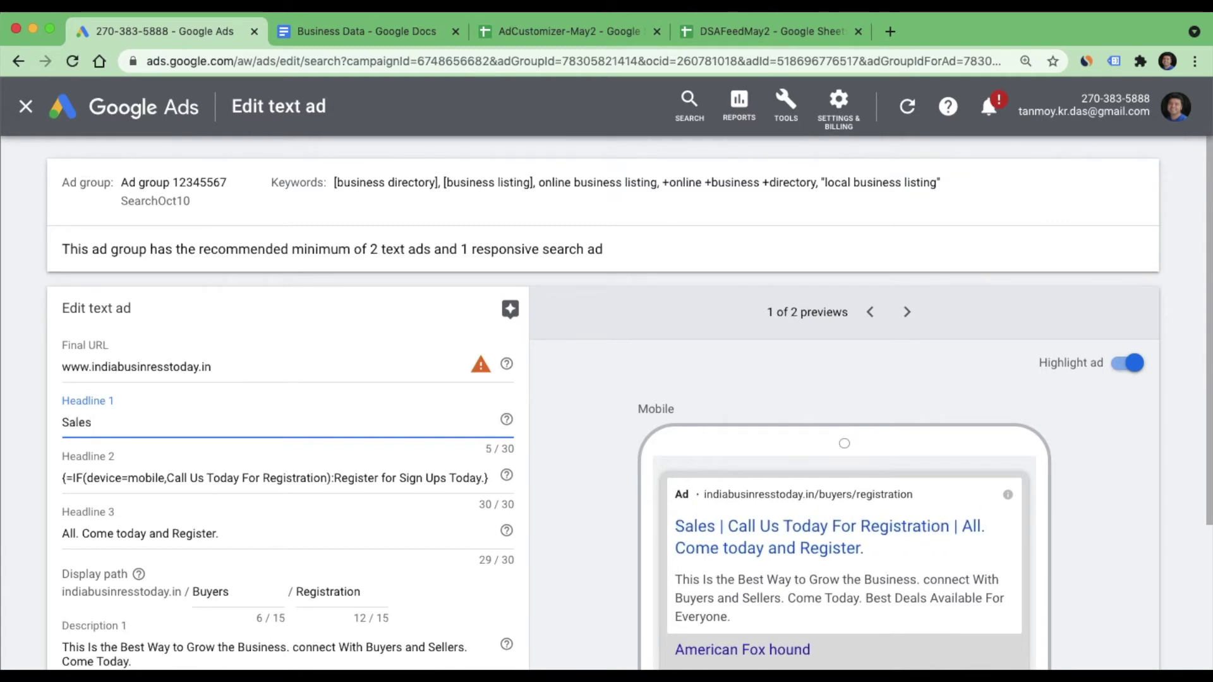
key("BackSpace")
key("BackSpace")
key("BackSpace")
key("BackSpace")
key("BackSpace")
Set Headline 1 to "Days Remaining" followed by a countdown ending at the start of May 10, 2021 and starting 5 days before.
type("Day")
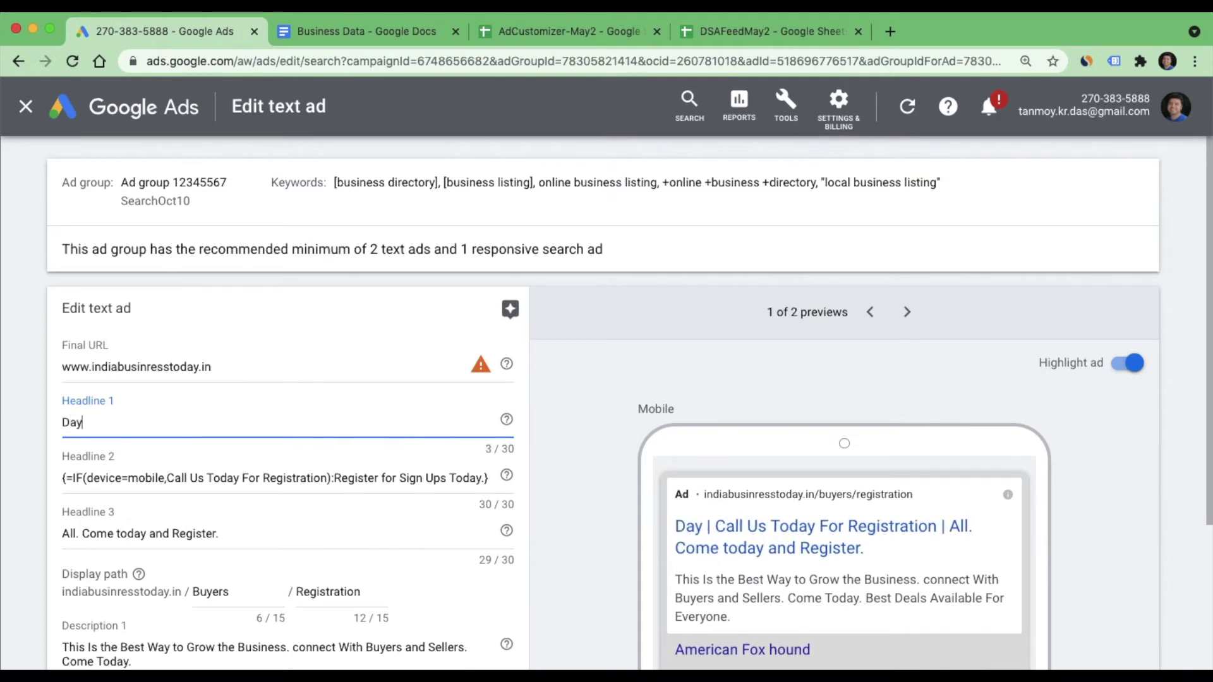
type("s Remain")
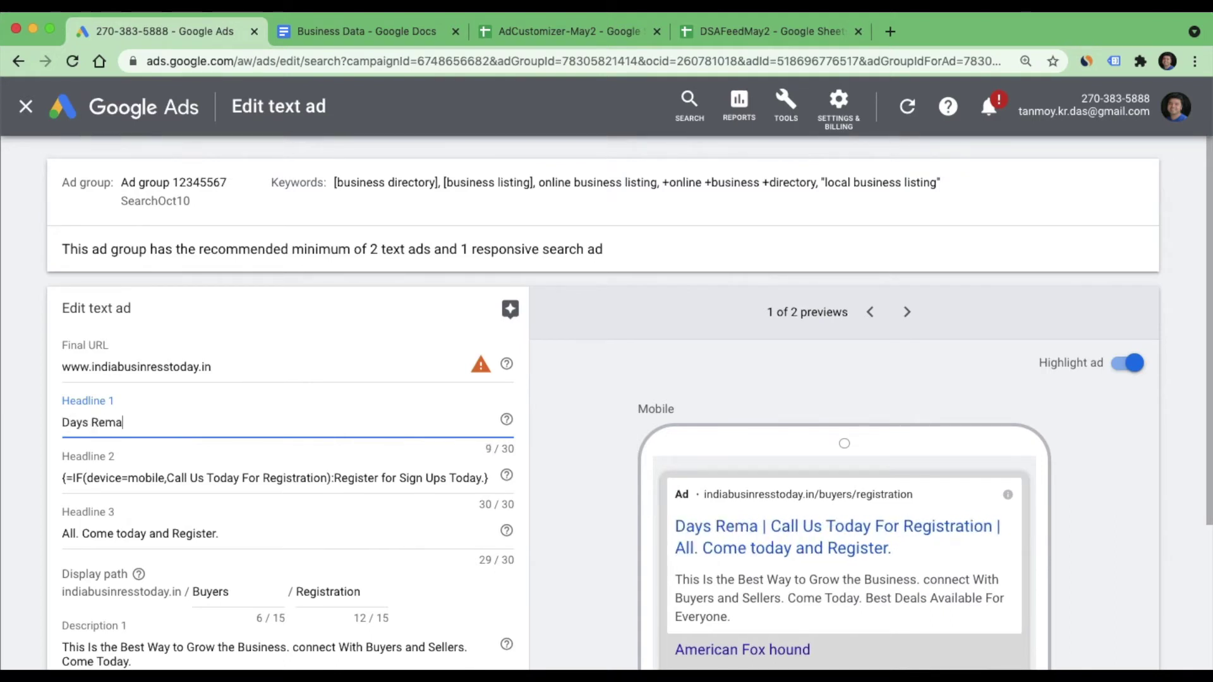
key("BackSpace")
type("nig")
key("BackSpace")
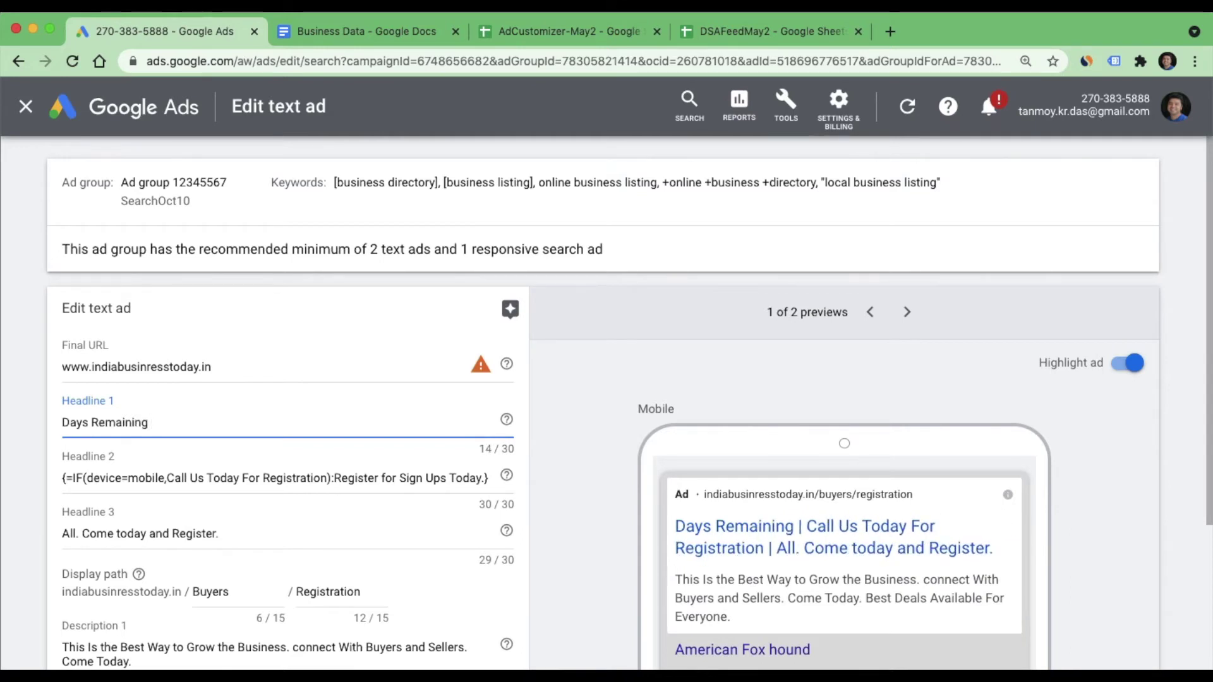
type("{")
left_click(191, 534)
mouse_move(192, 533)
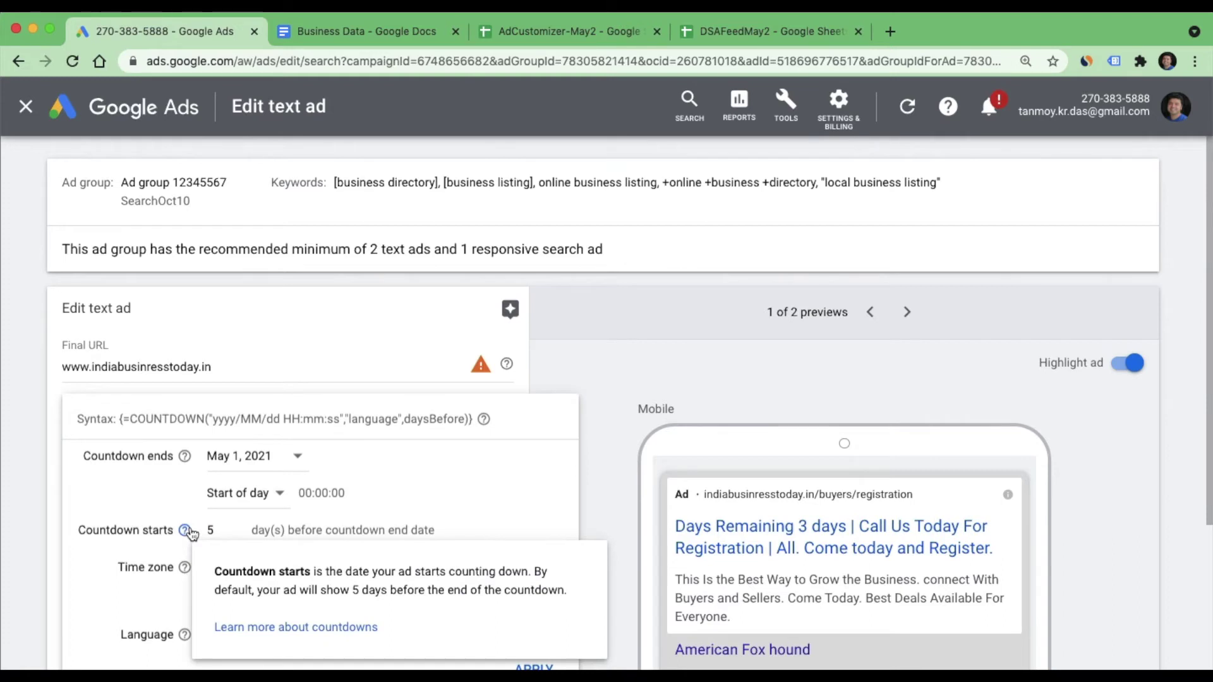
left_click(271, 471)
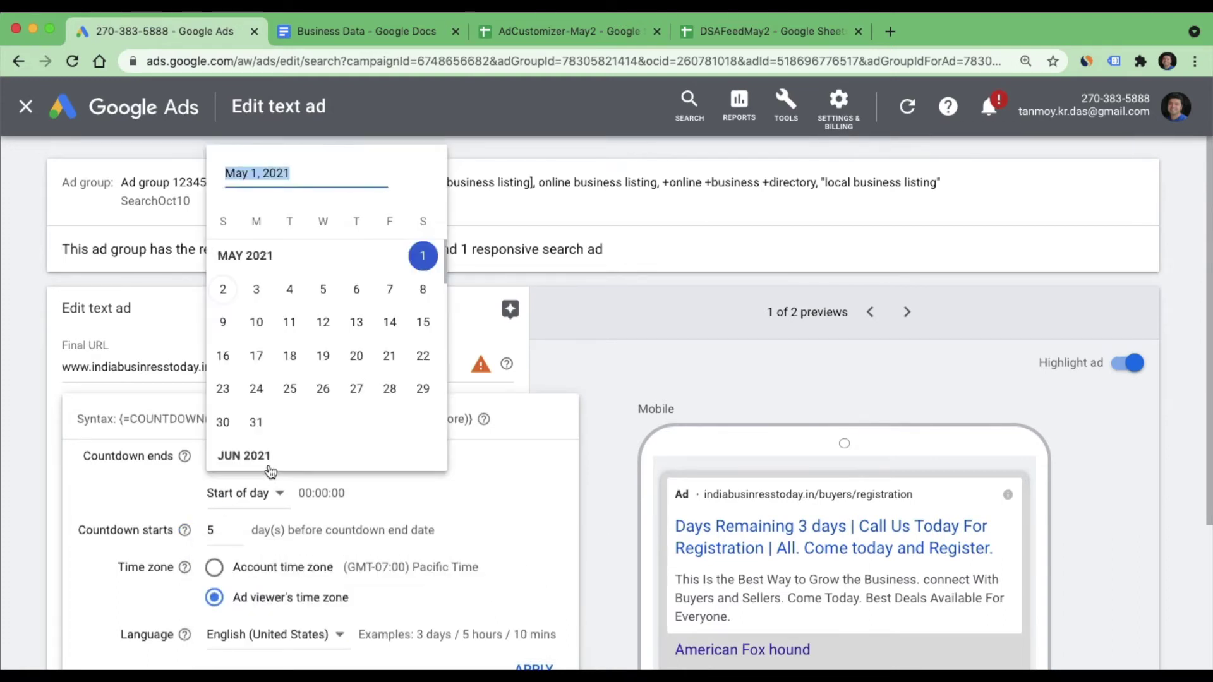
left_click(256, 324)
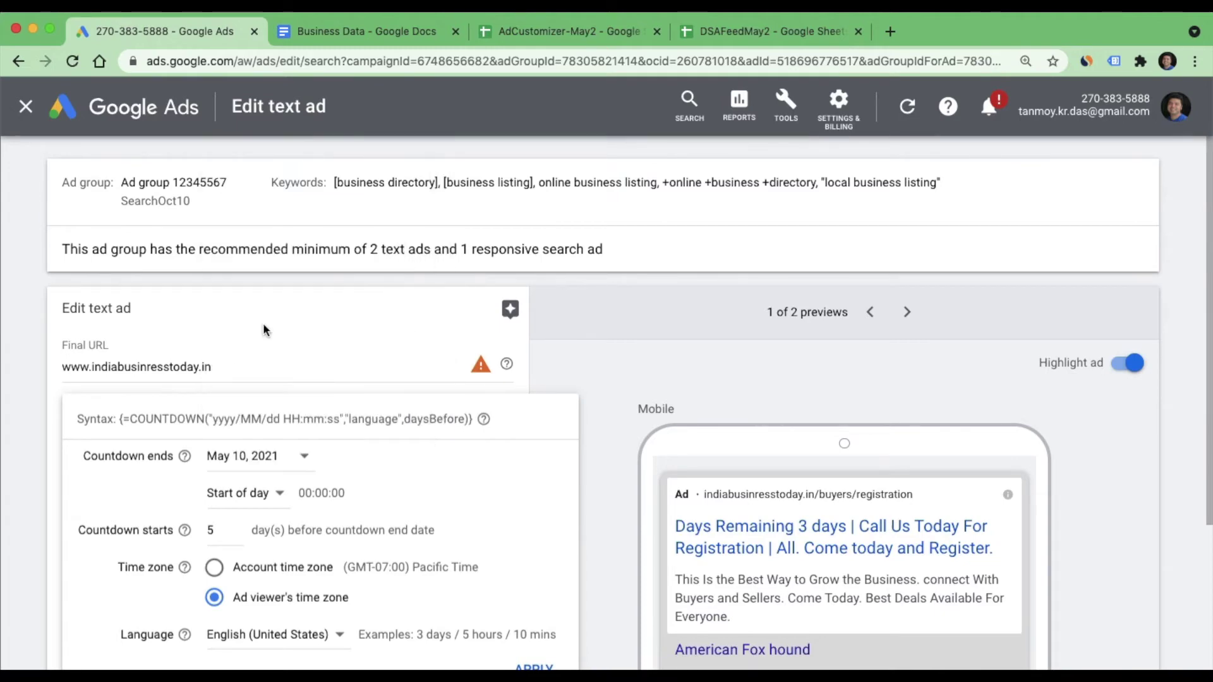
left_click(273, 499)
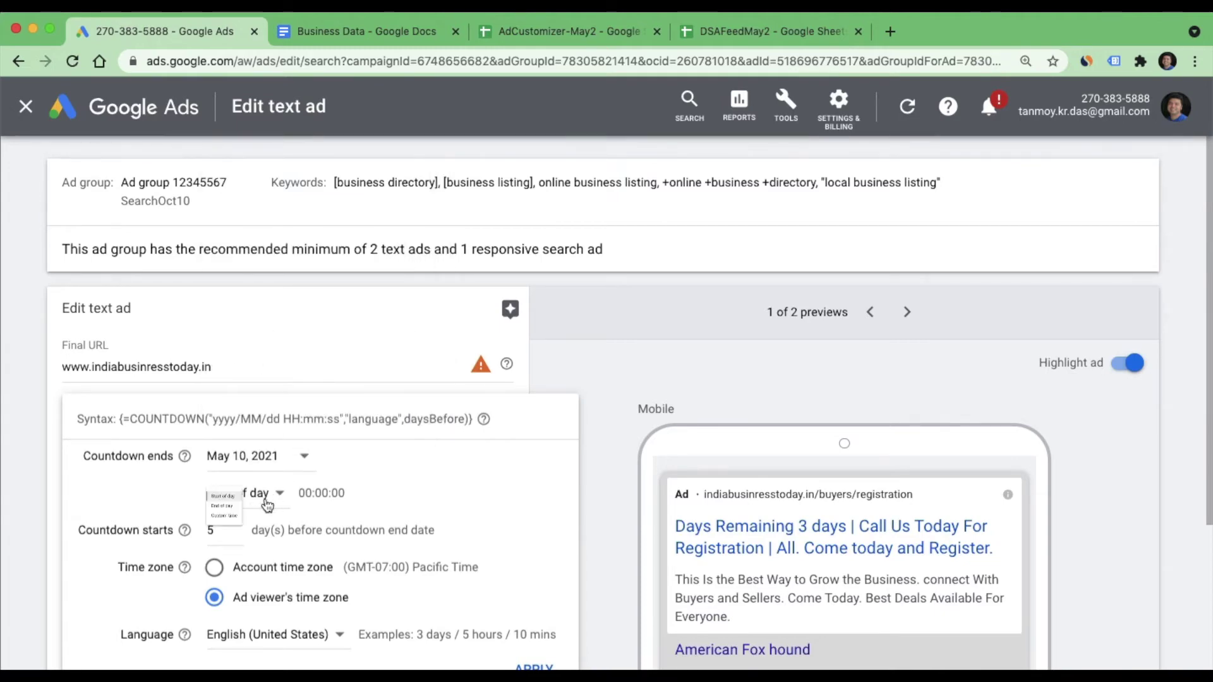
left_click(423, 492)
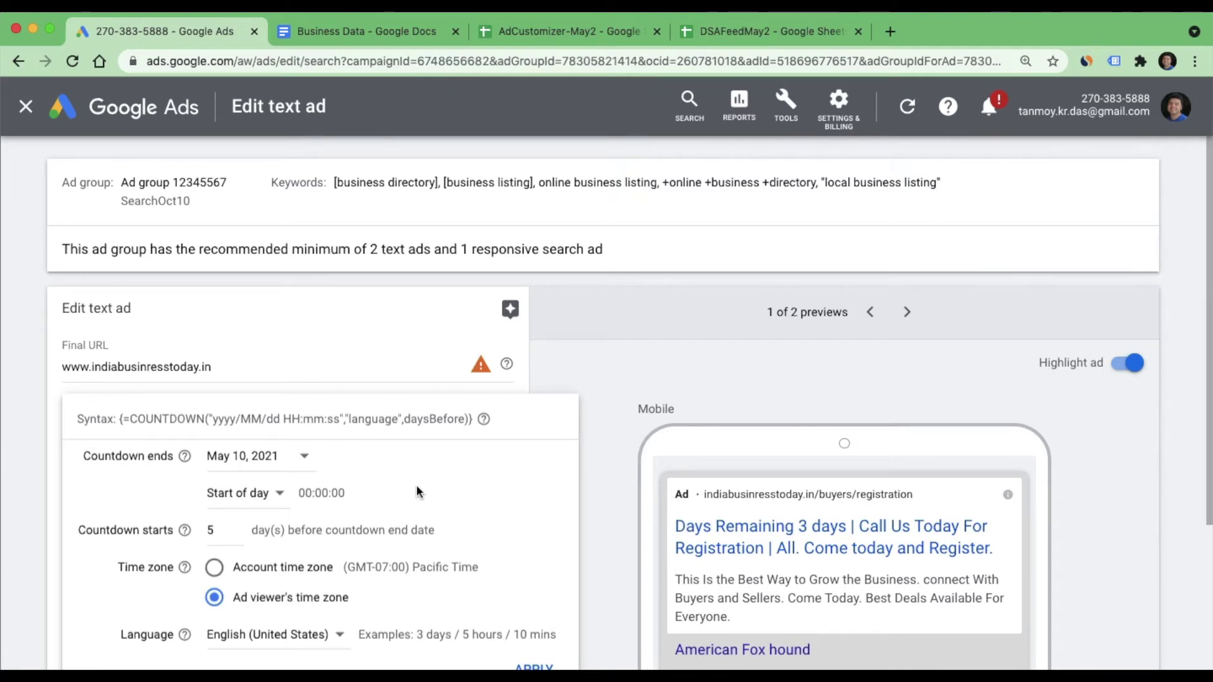
left_click(224, 537)
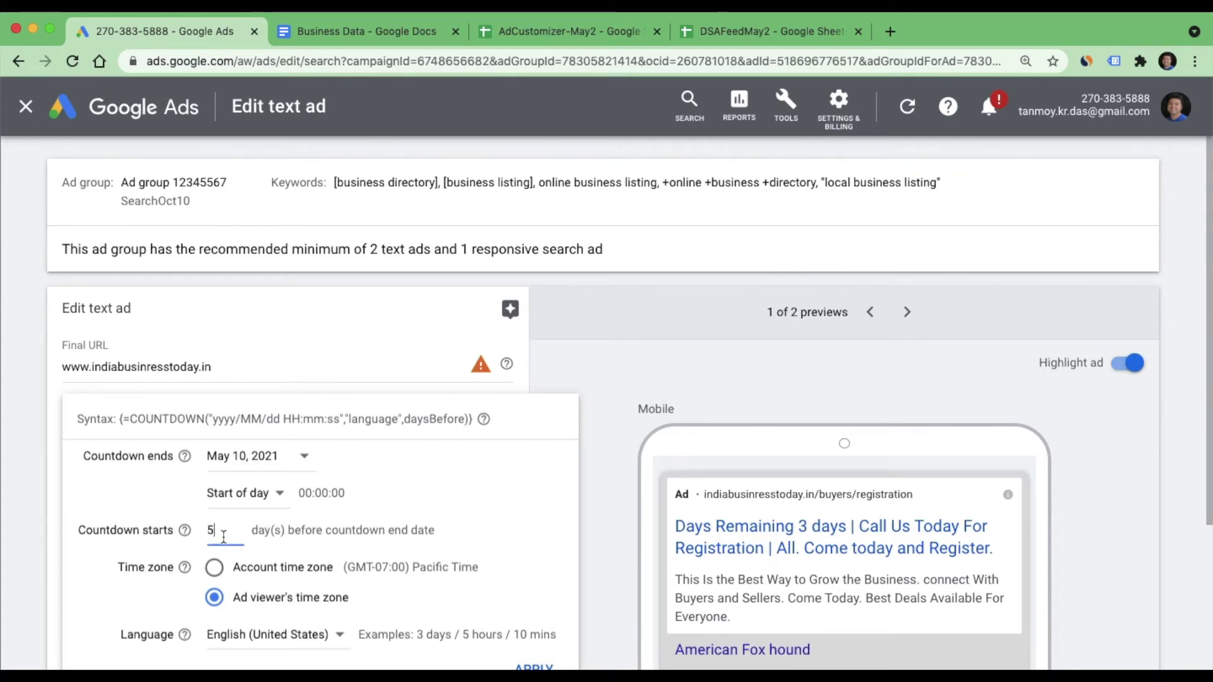
left_click(534, 668)
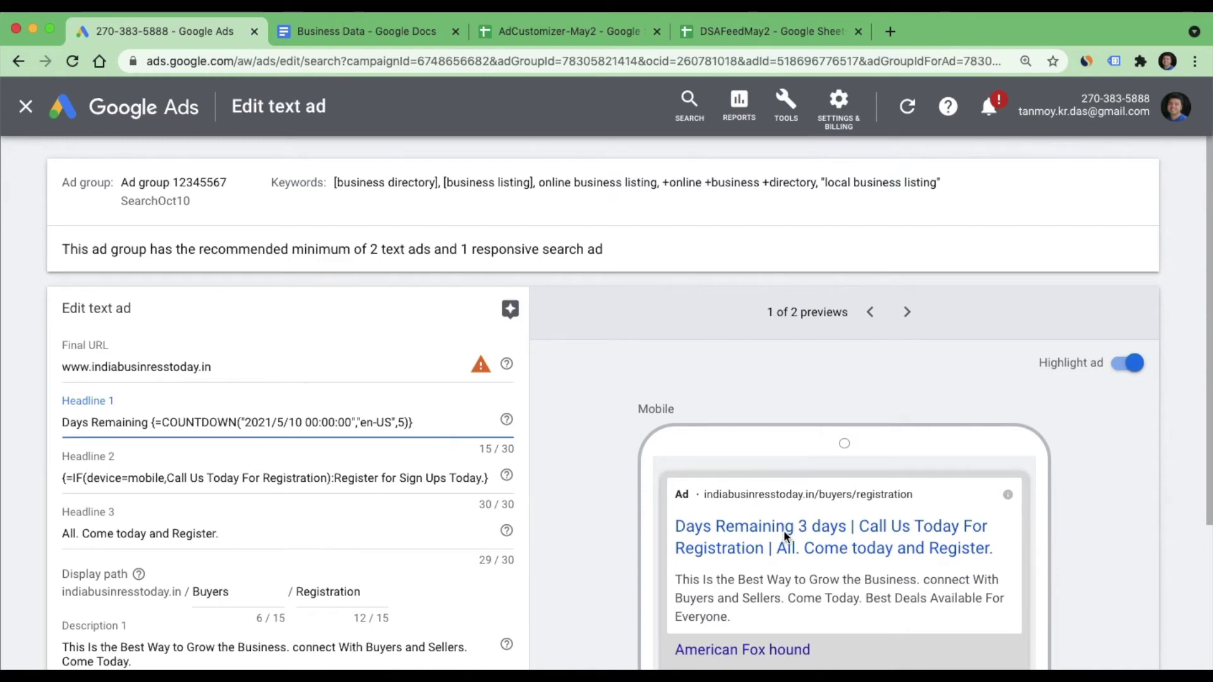
Reword Headline 1 by removing "Days Remaining" before the countdown function and adding "Remaining" after it.
left_click(149, 422)
key("Left")
key("Left")
key("Left")
key("Left")
key("Left")
left_click_drag(156, 422, 45, 429)
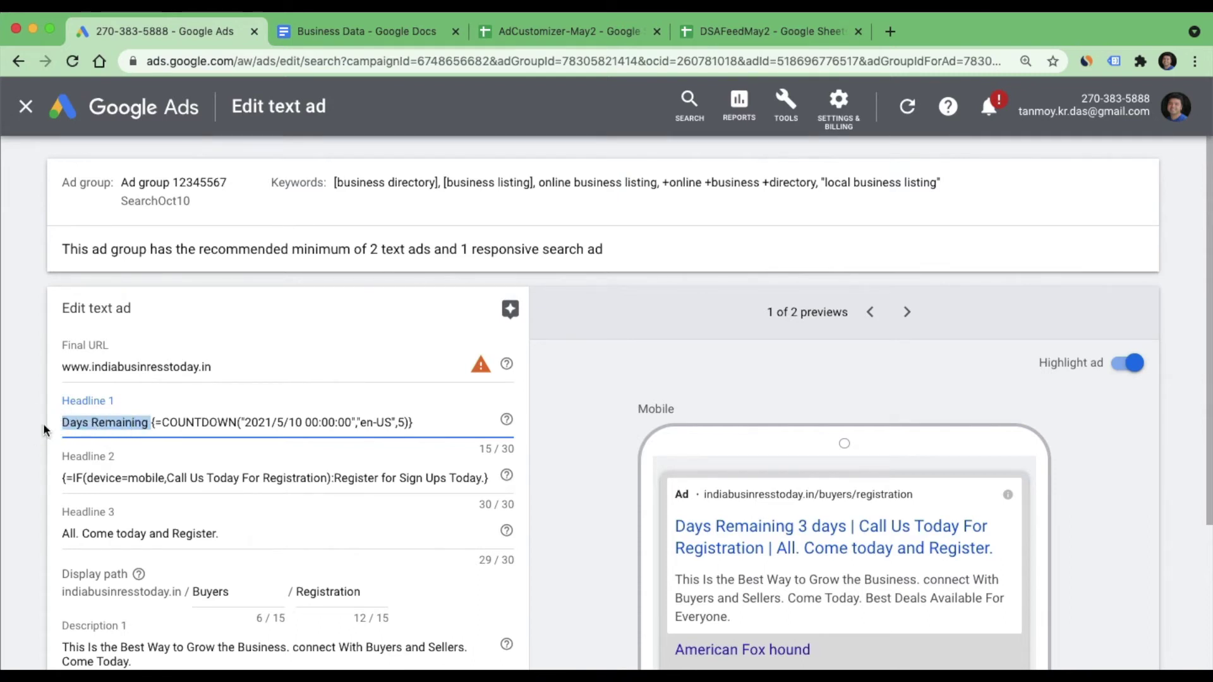
key("BackSpace")
left_click(340, 422)
type("Remainig")
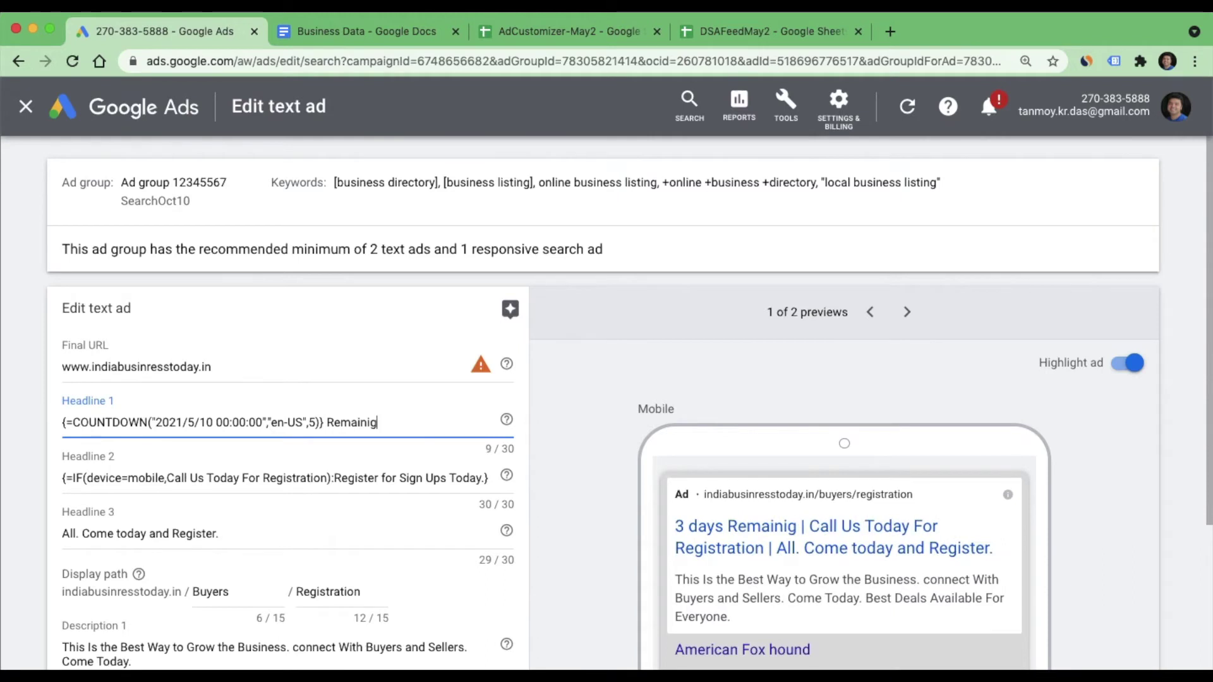
key("BackSpace")
type("ng")
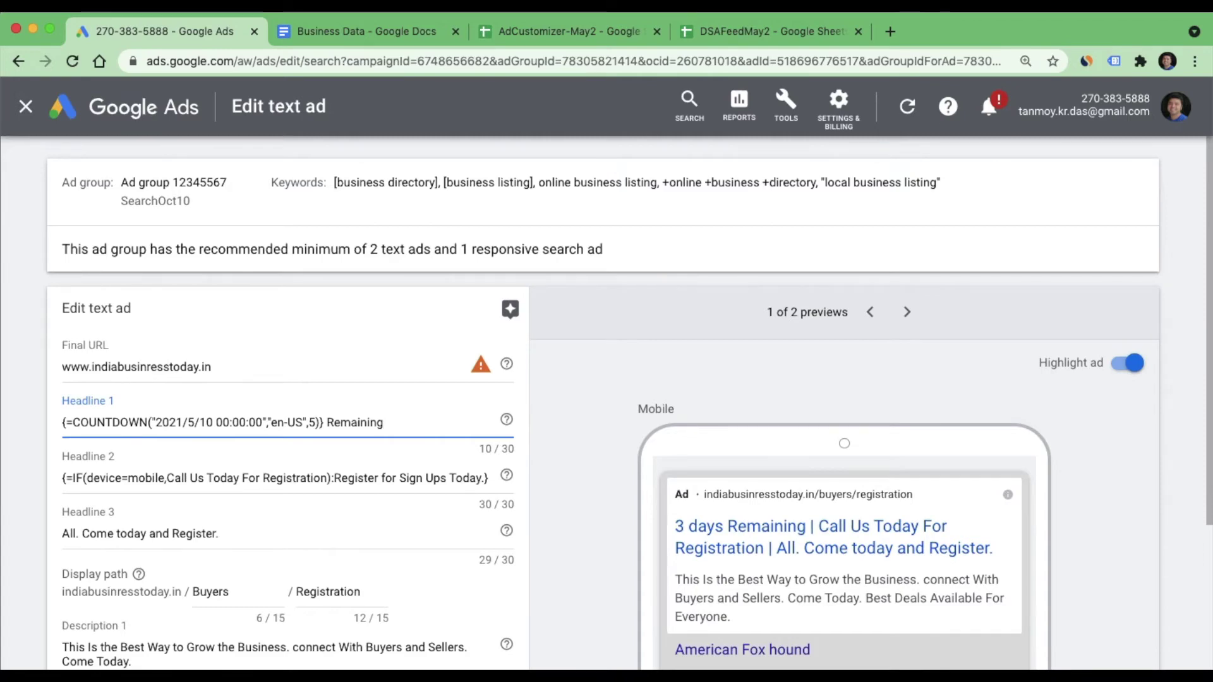
Save the edited text ad, then check the function list in the Business Data document and return to the Google Ads ads list.
scroll(591, 489, "down", 3)
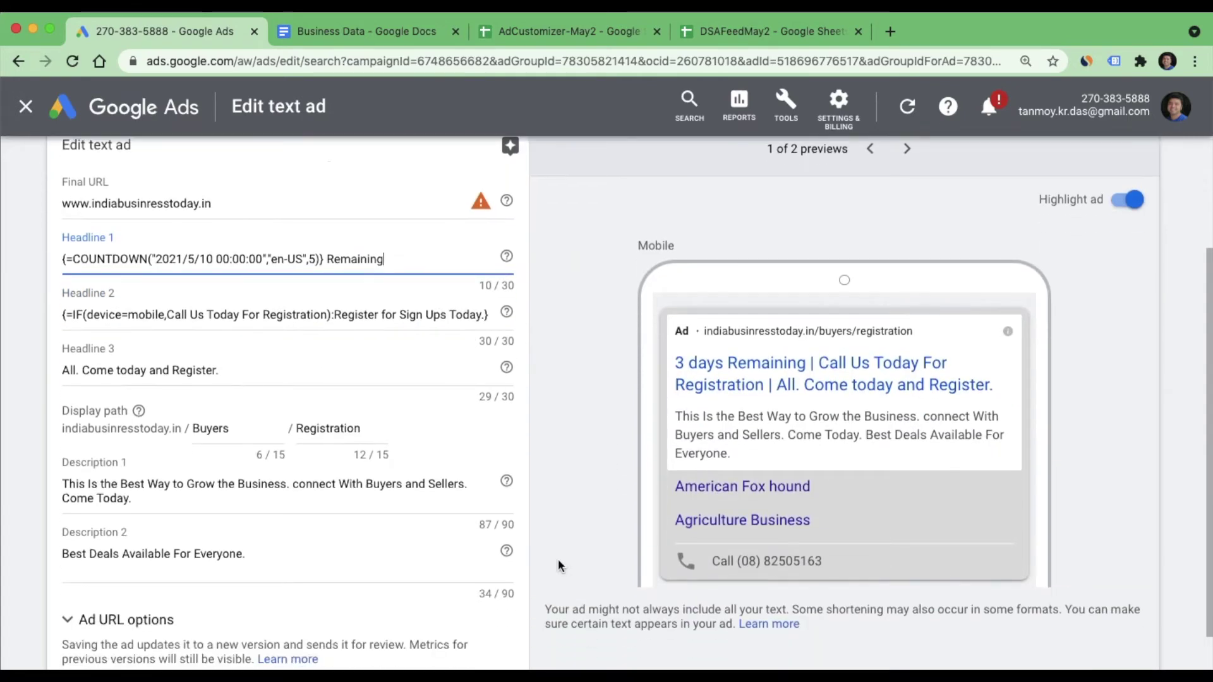
scroll(558, 566, "down", 2)
left_click(298, 617)
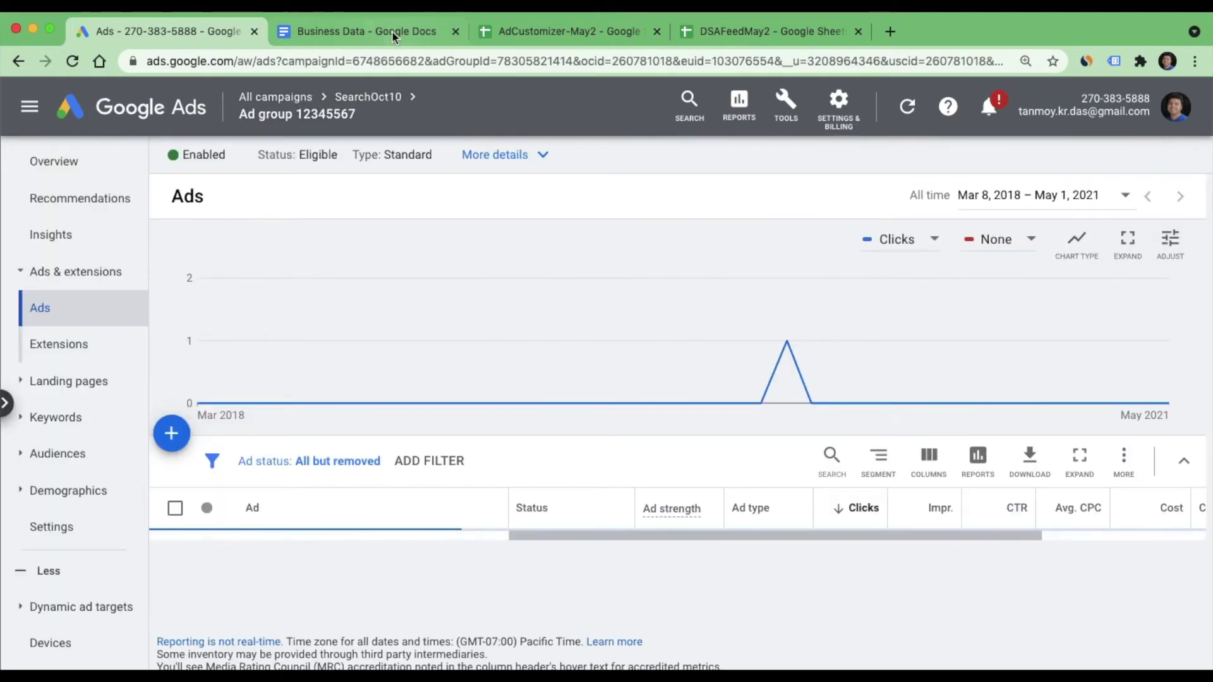
left_click(392, 32)
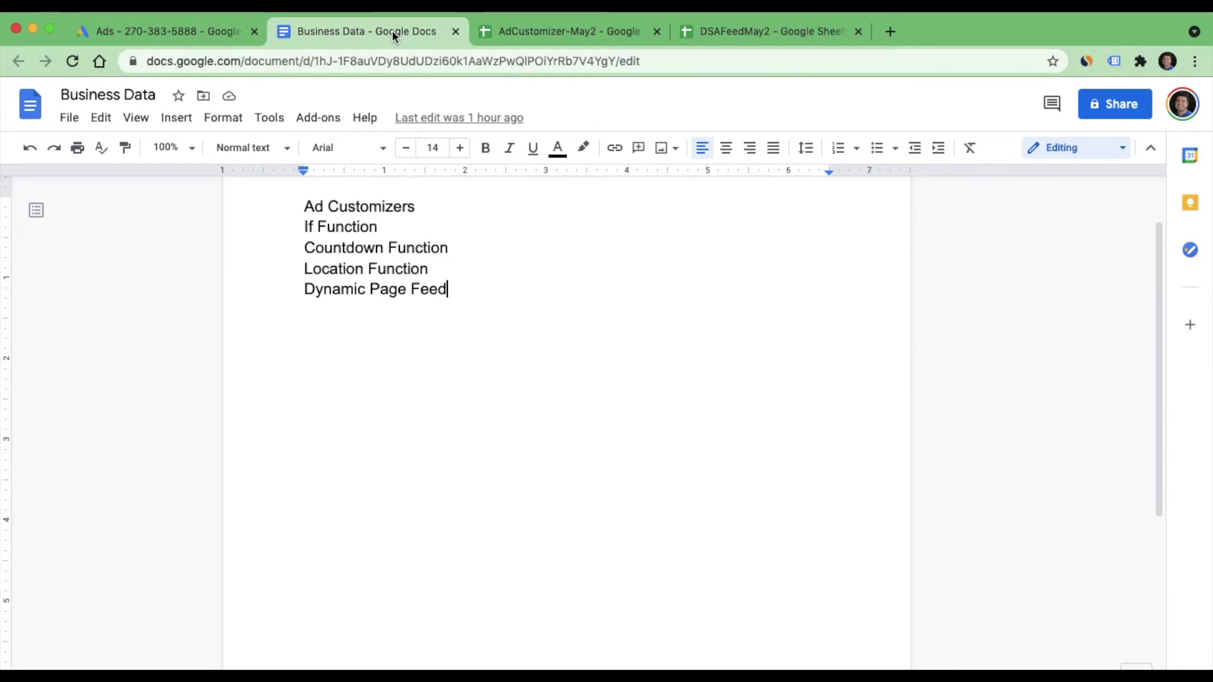
left_click(177, 31)
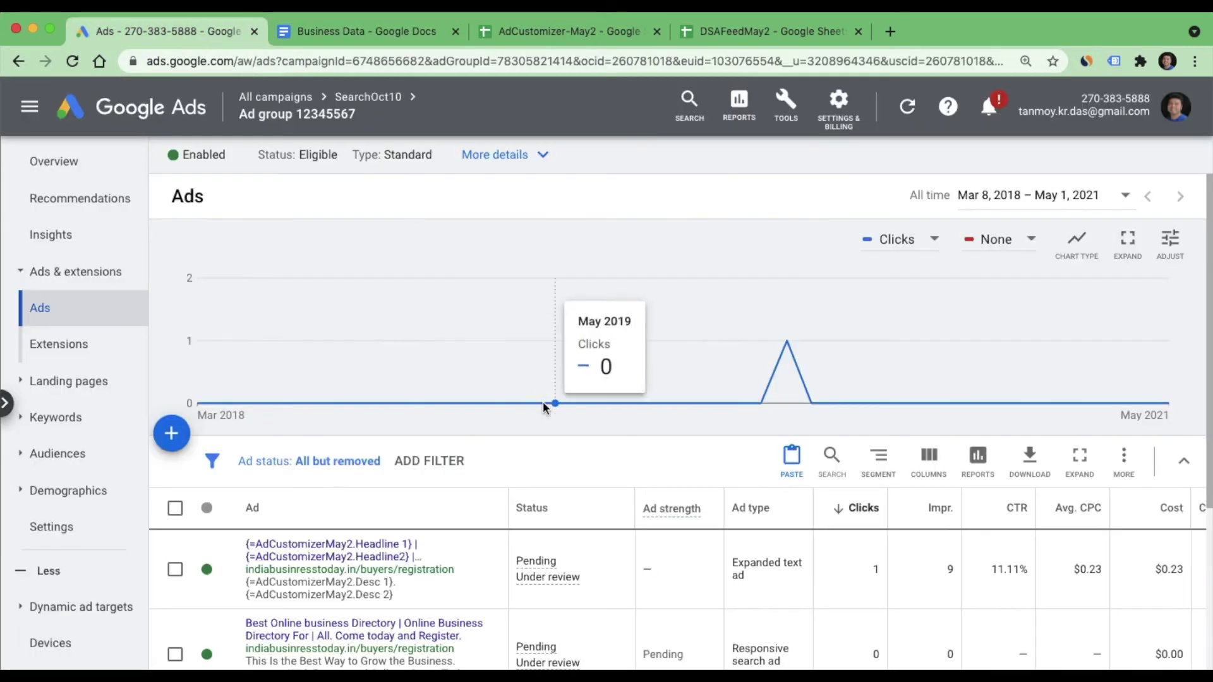
Open the responsive search ad for editing and start a location insertion function in the first empty headline.
scroll(623, 564, "down", 5)
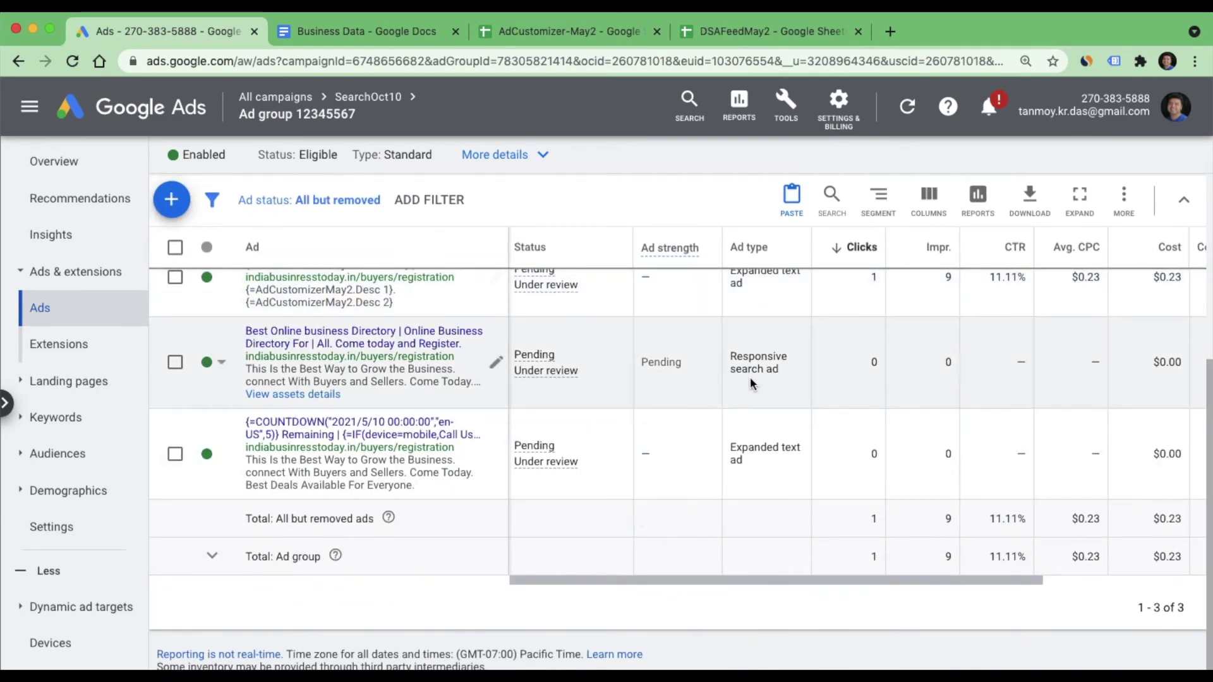
left_click(496, 365)
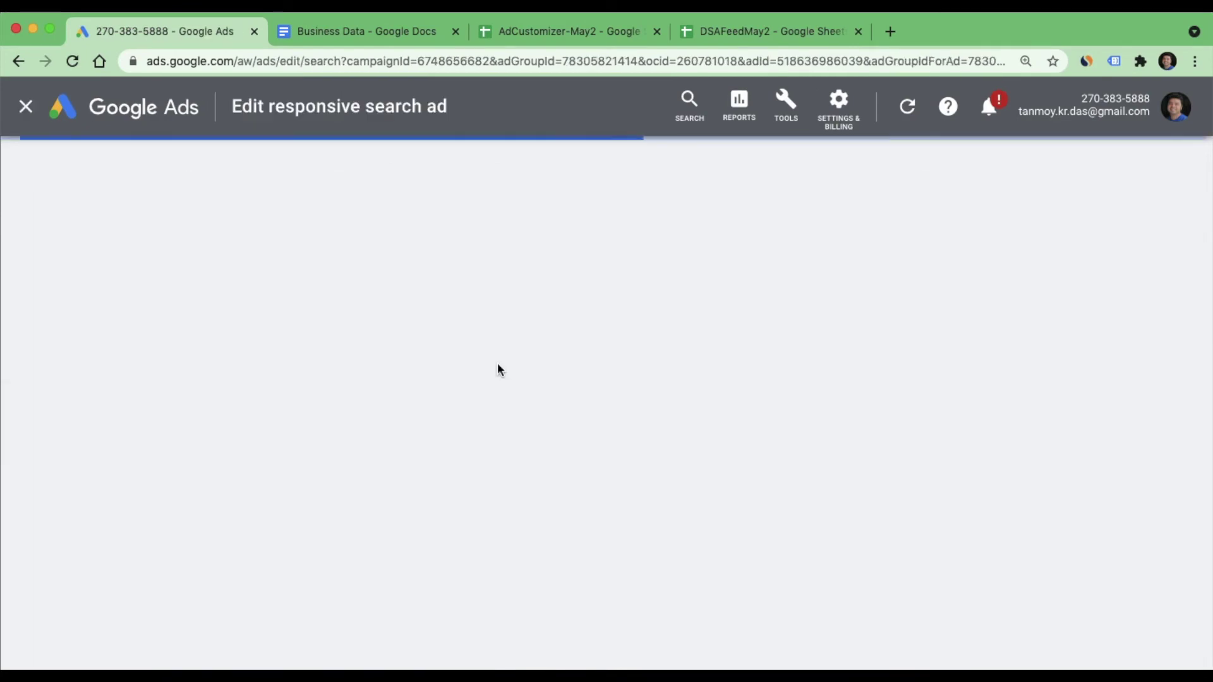
scroll(420, 460, "down", 2)
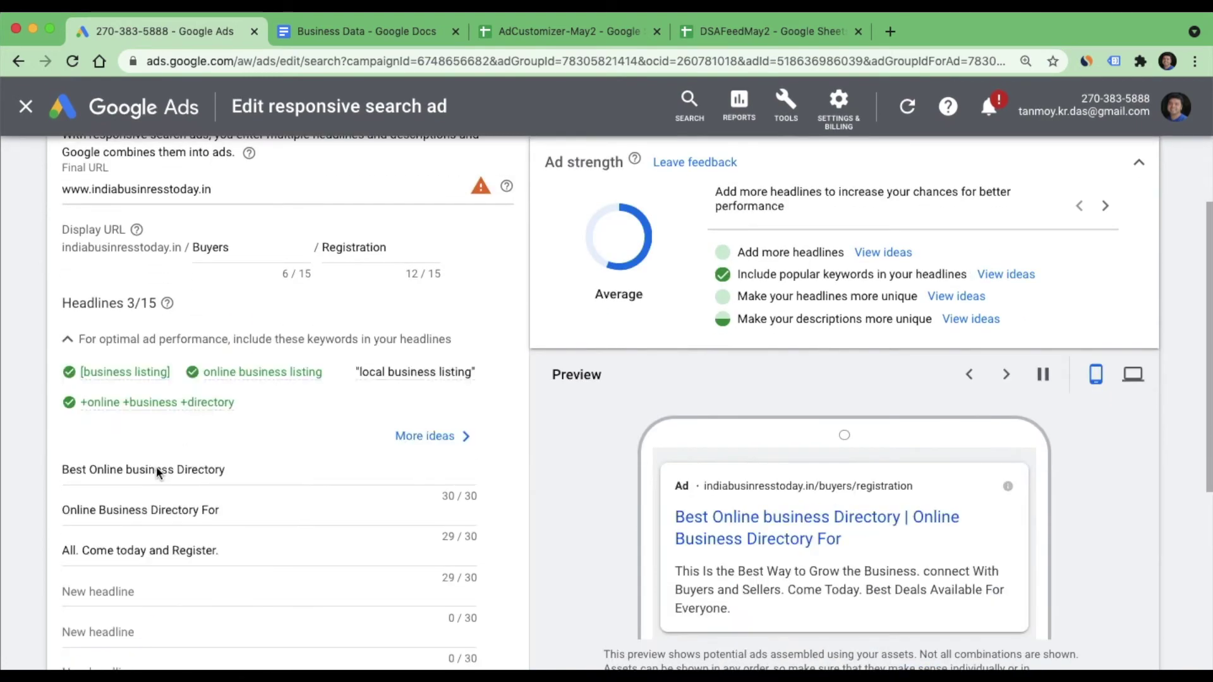
scroll(142, 440, "down", 3)
left_click(142, 440)
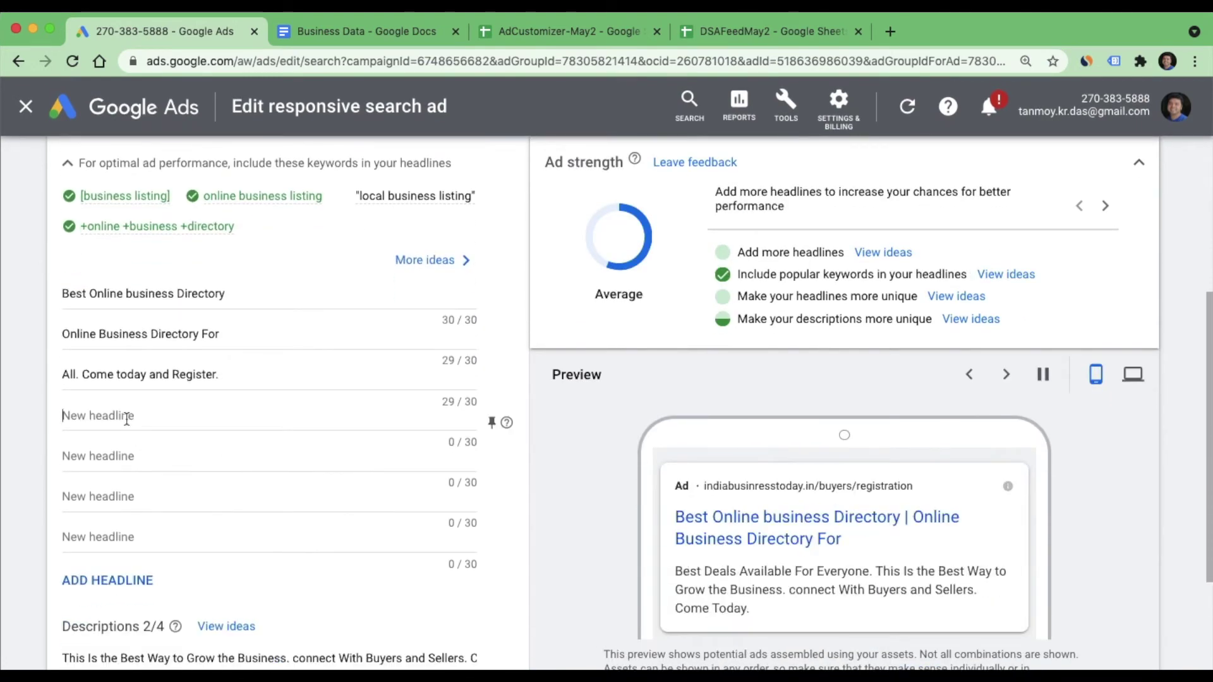
type("{")
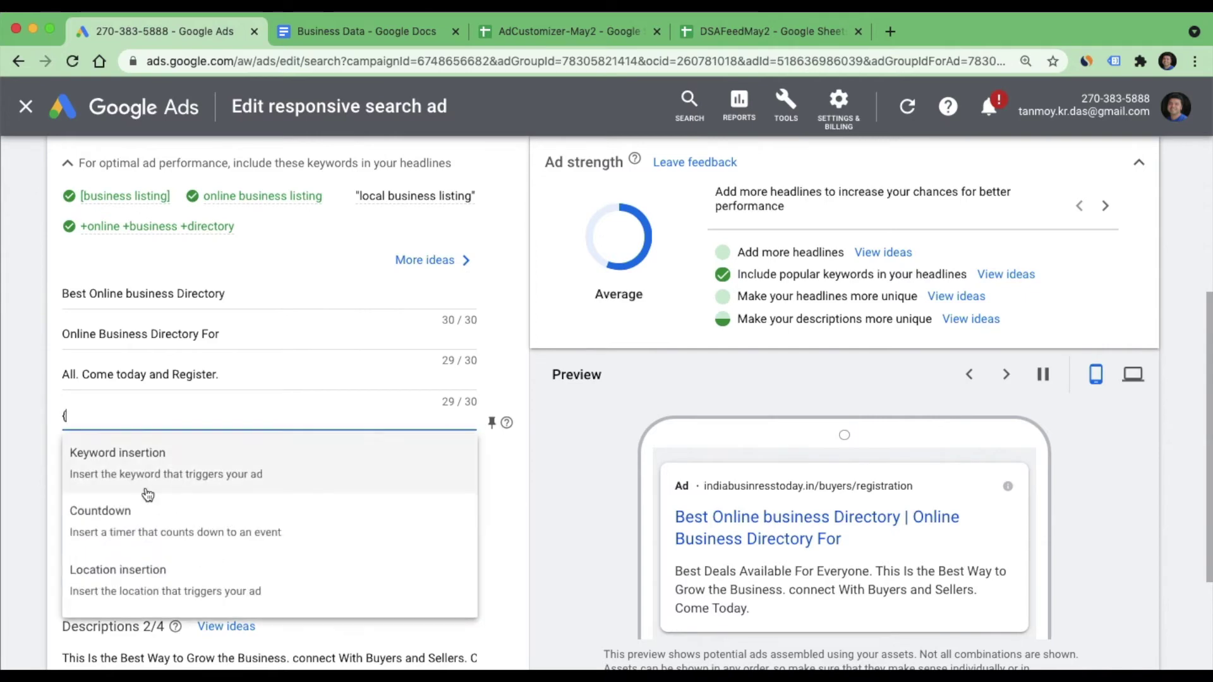
left_click(146, 583)
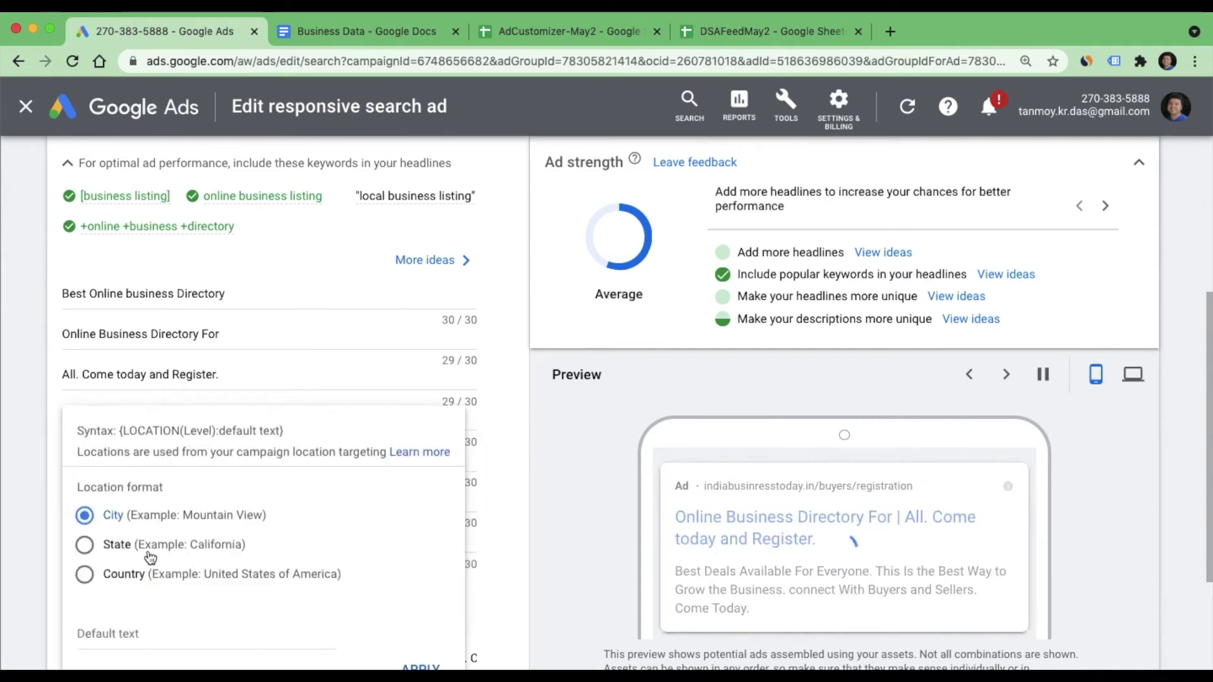
Insert a City-level location function with default text "Sydney" in the headline and save the responsive search ad.
left_click(118, 547)
left_click(123, 578)
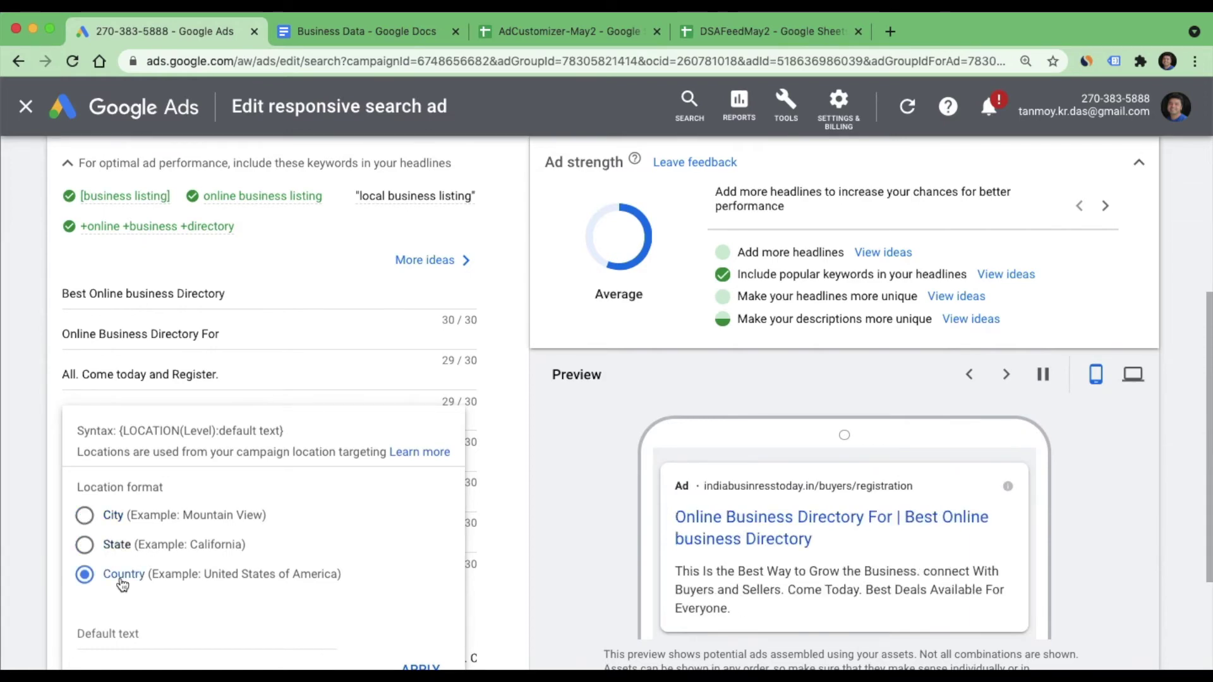
left_click(89, 515)
left_click(146, 639)
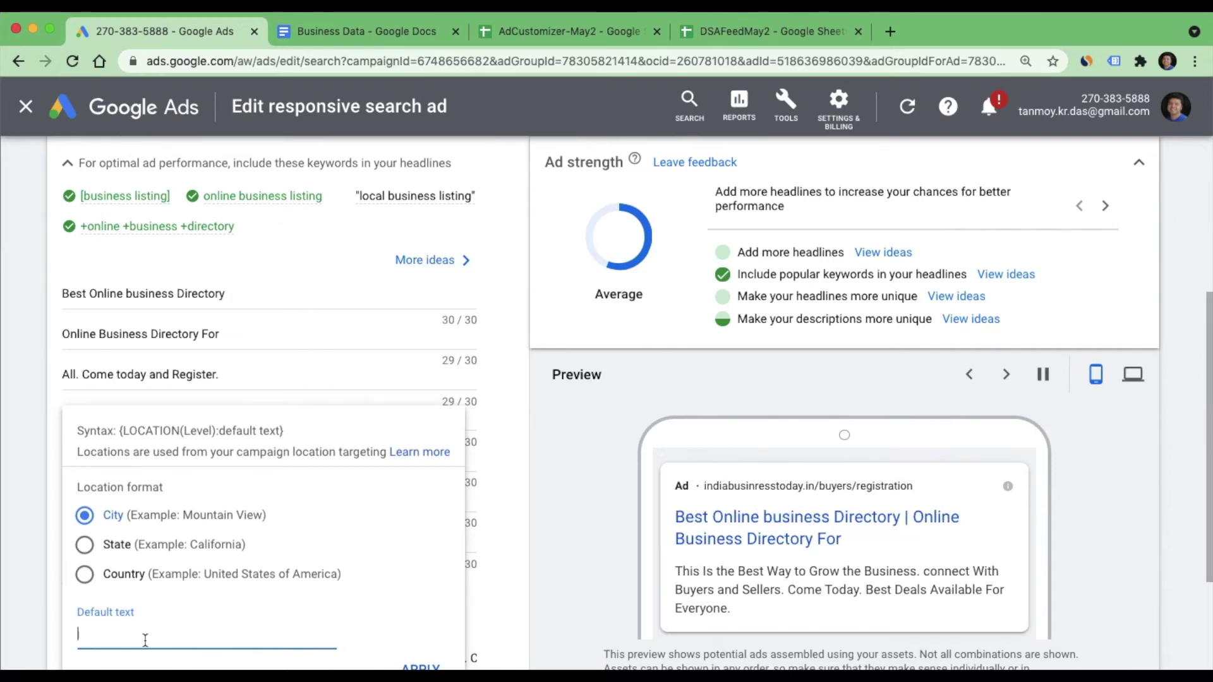
type("Sydney")
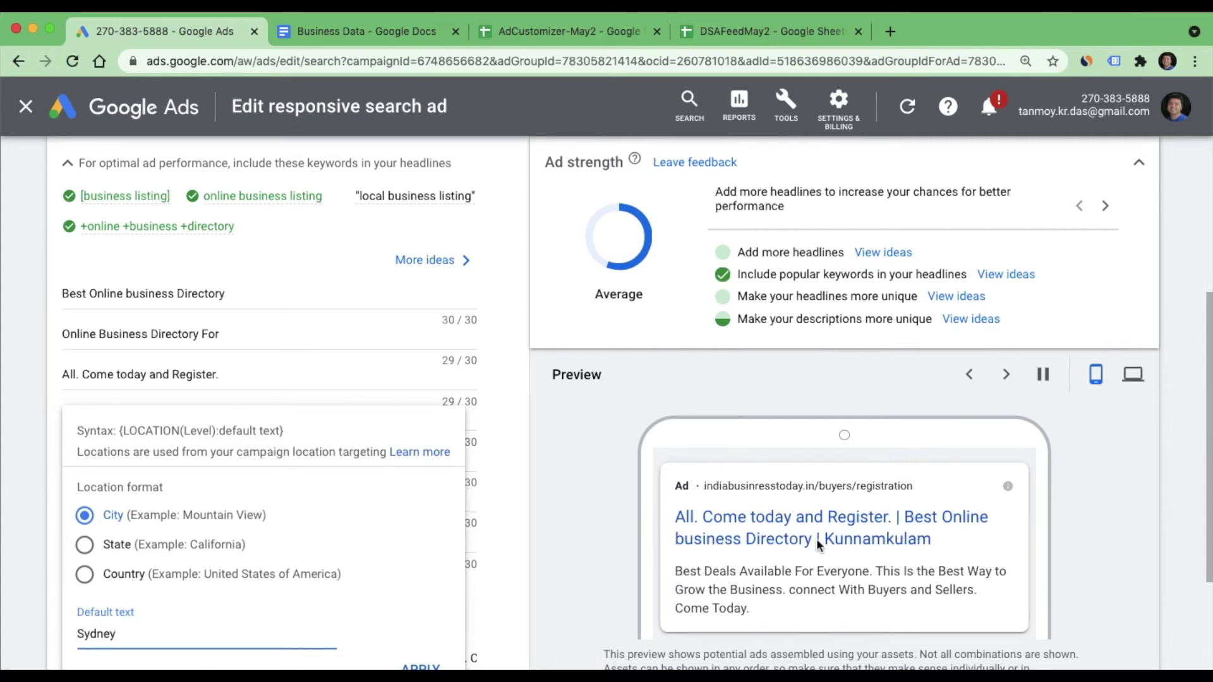
left_click(420, 666)
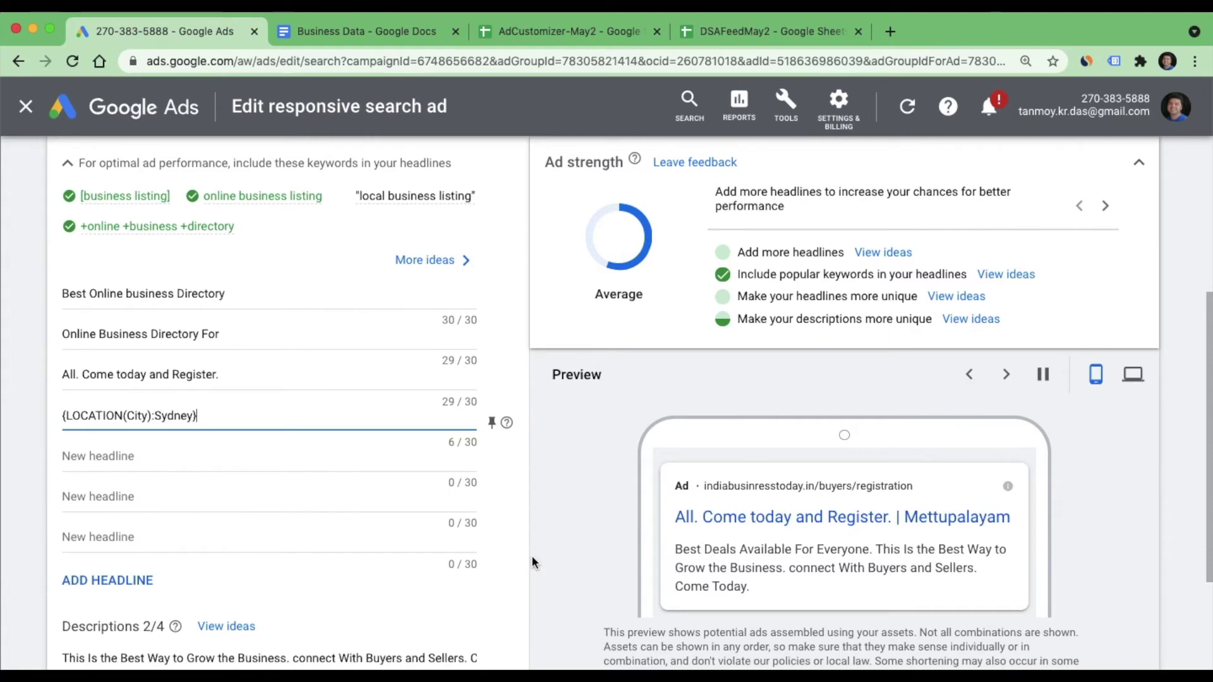
scroll(532, 555, "down", 4)
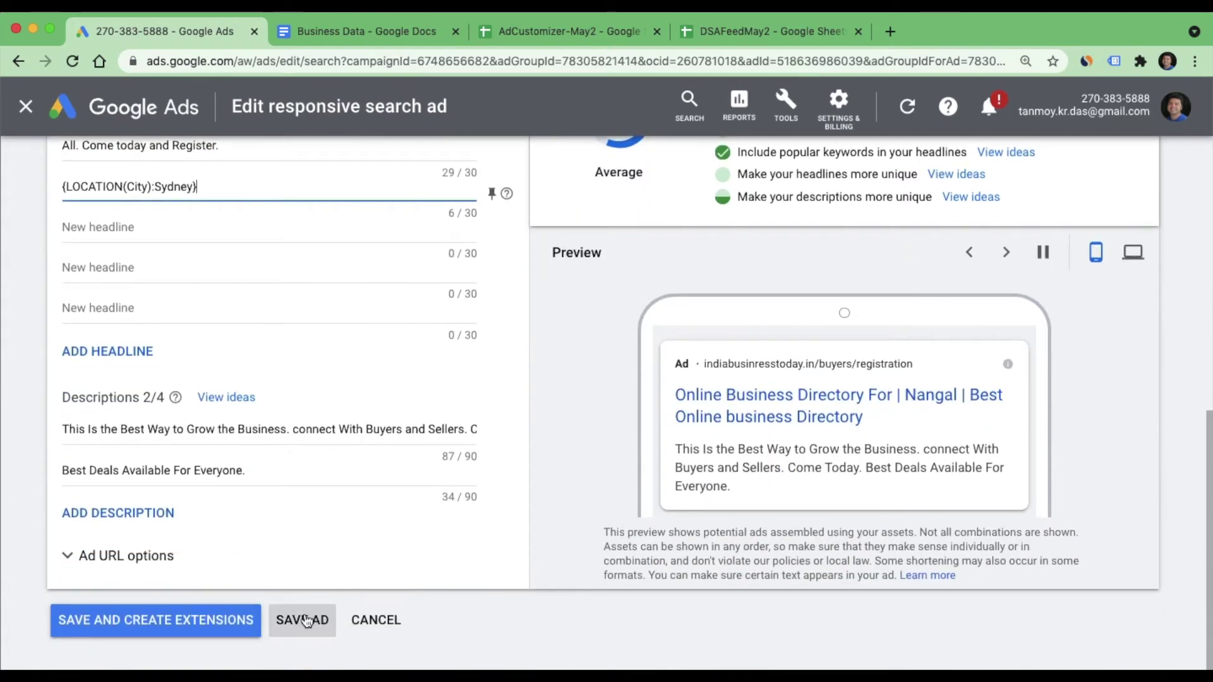
left_click(303, 619)
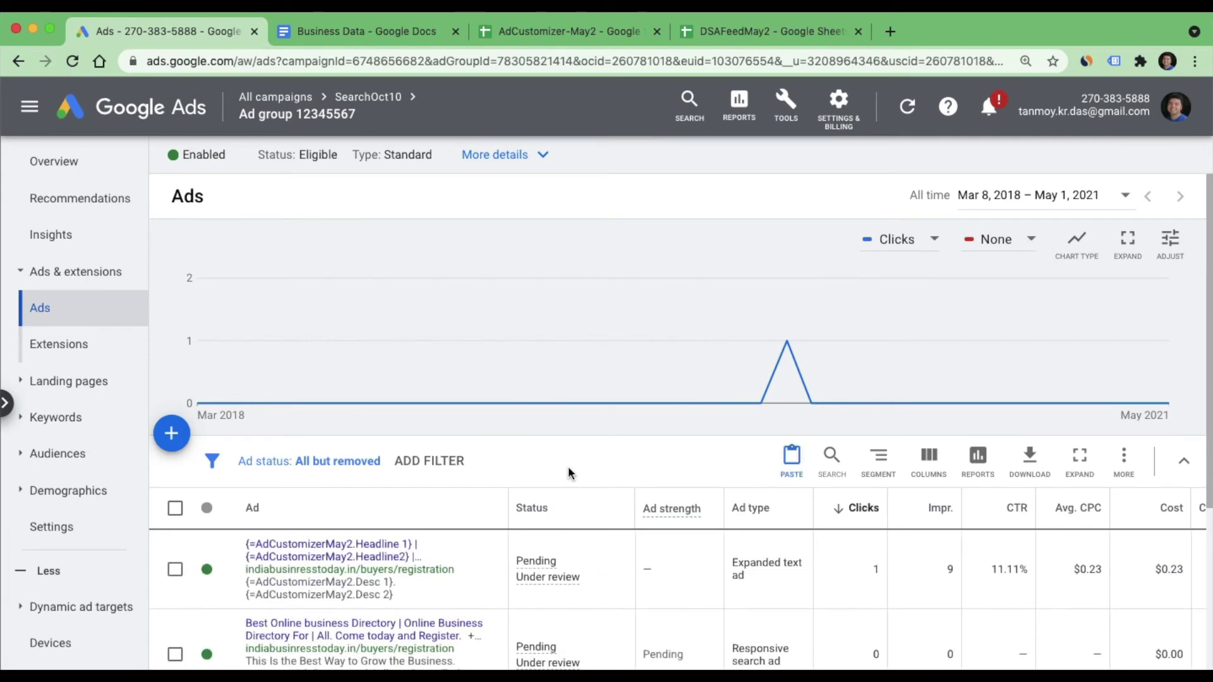
Check the function list in the Business Data document, then start a new page feed upload in the Google Ads business data.
left_click(408, 30)
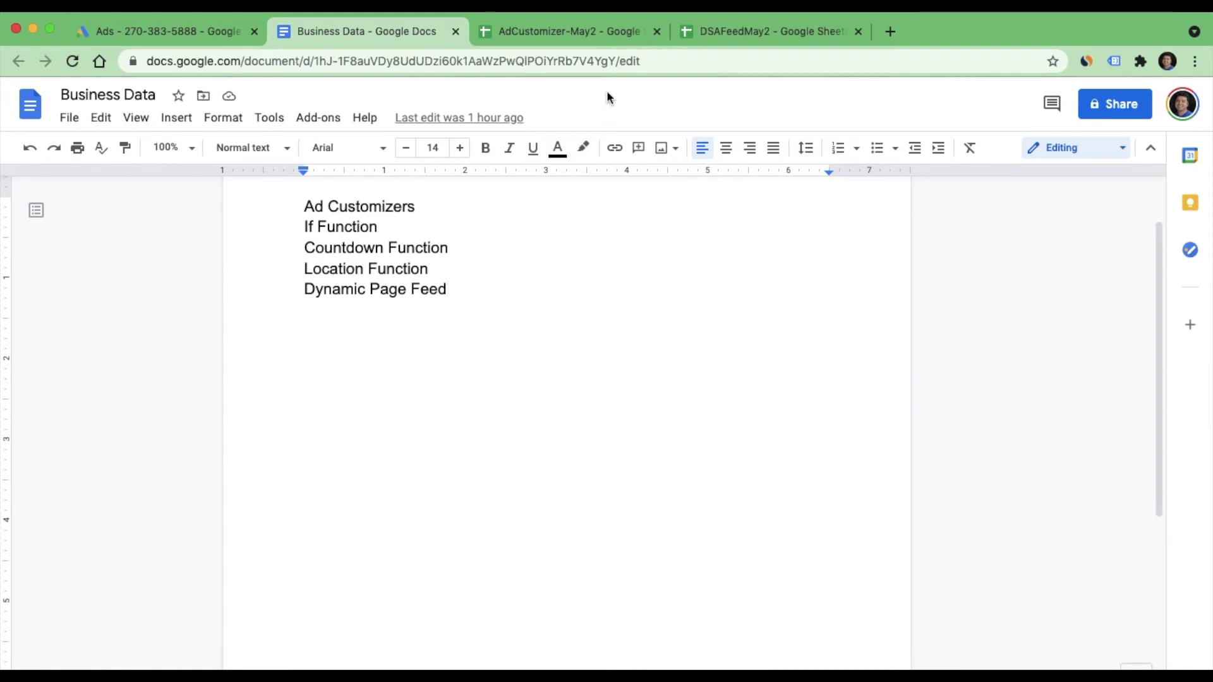
left_click(205, 32)
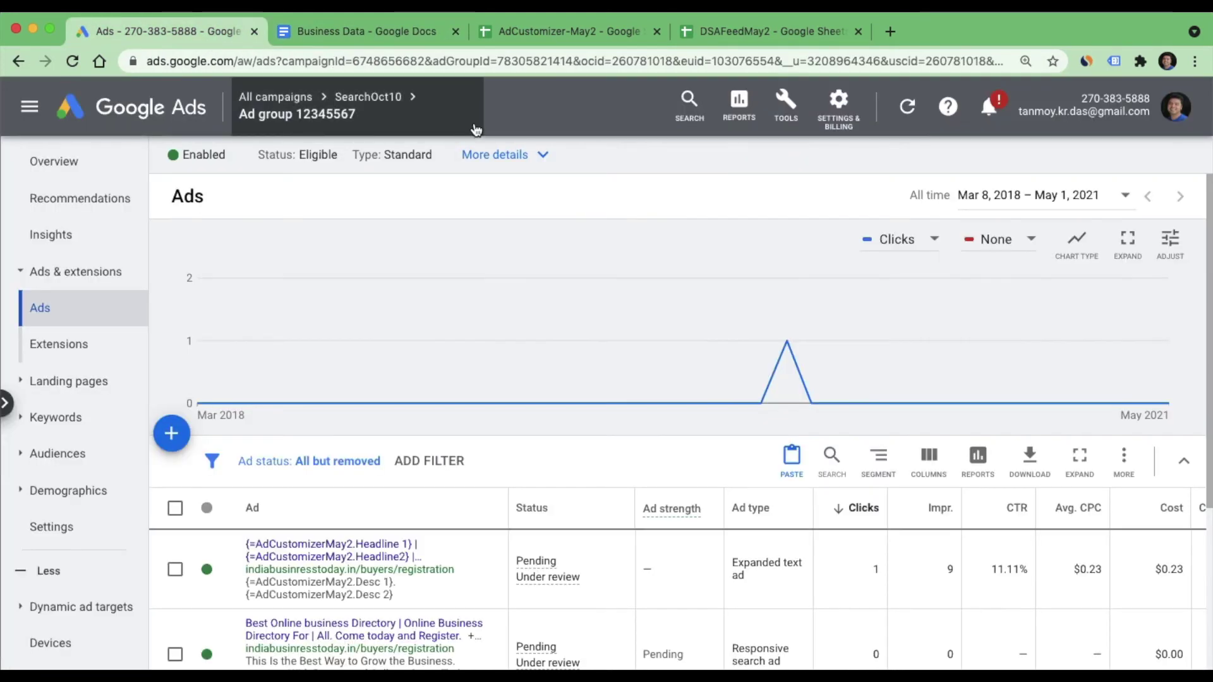
left_click(798, 110)
left_click(993, 205)
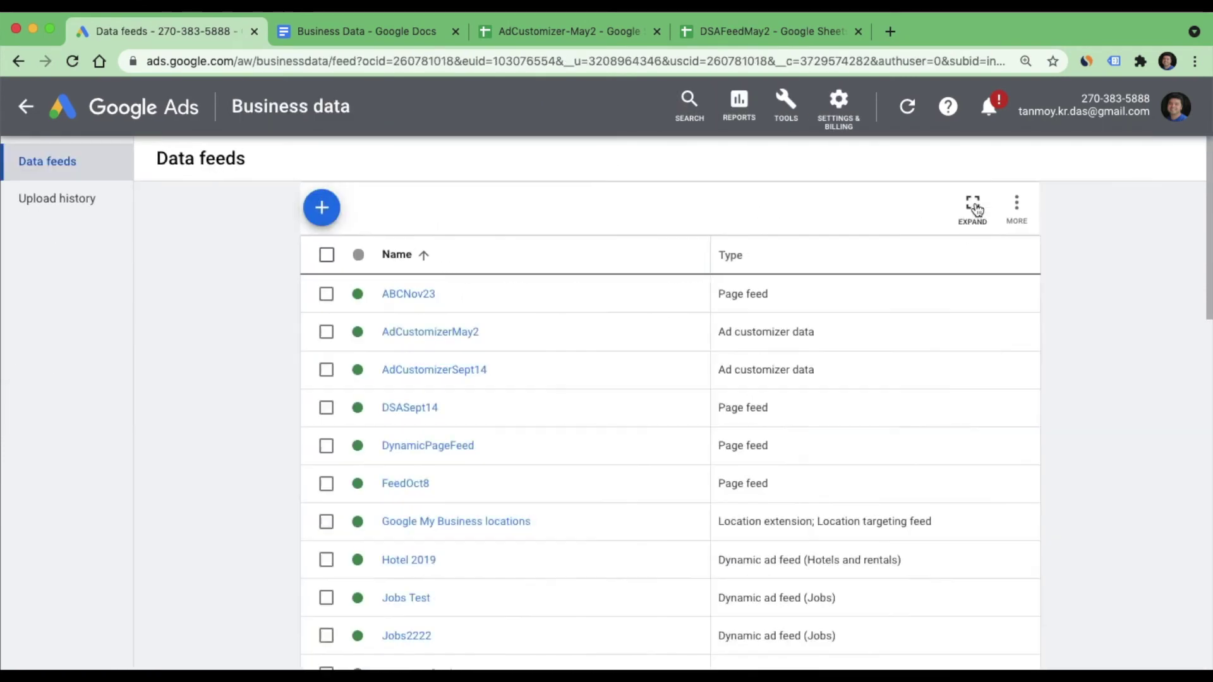
left_click(330, 215)
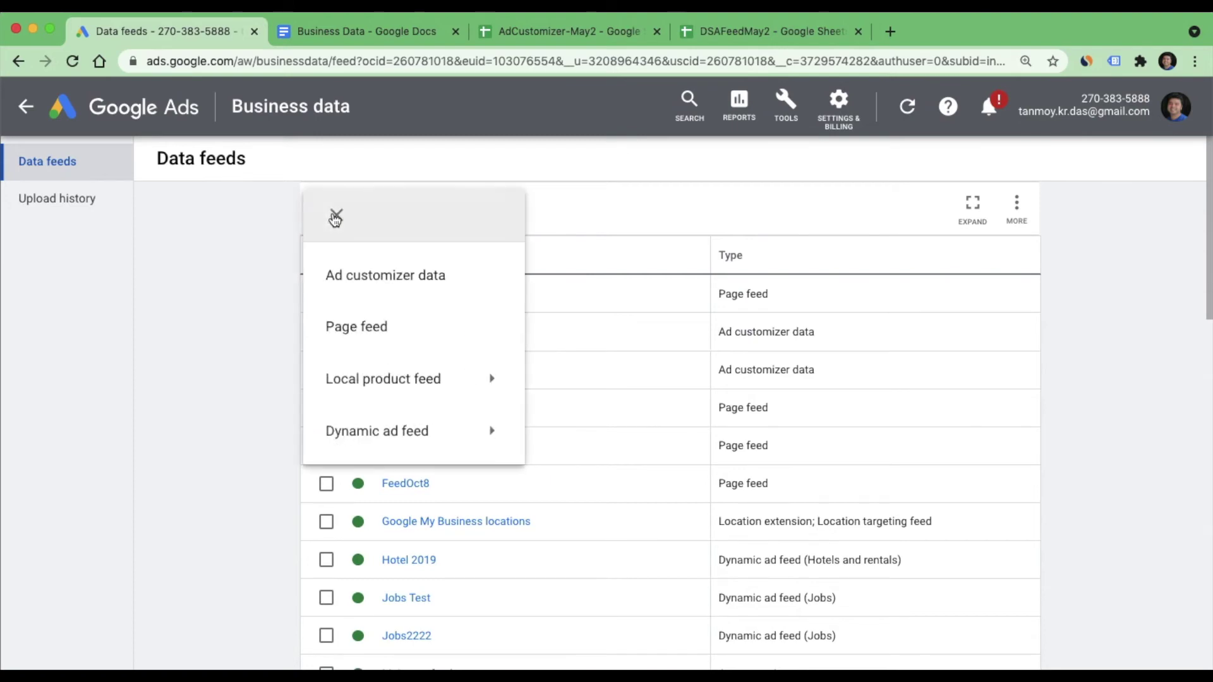
left_click(371, 330)
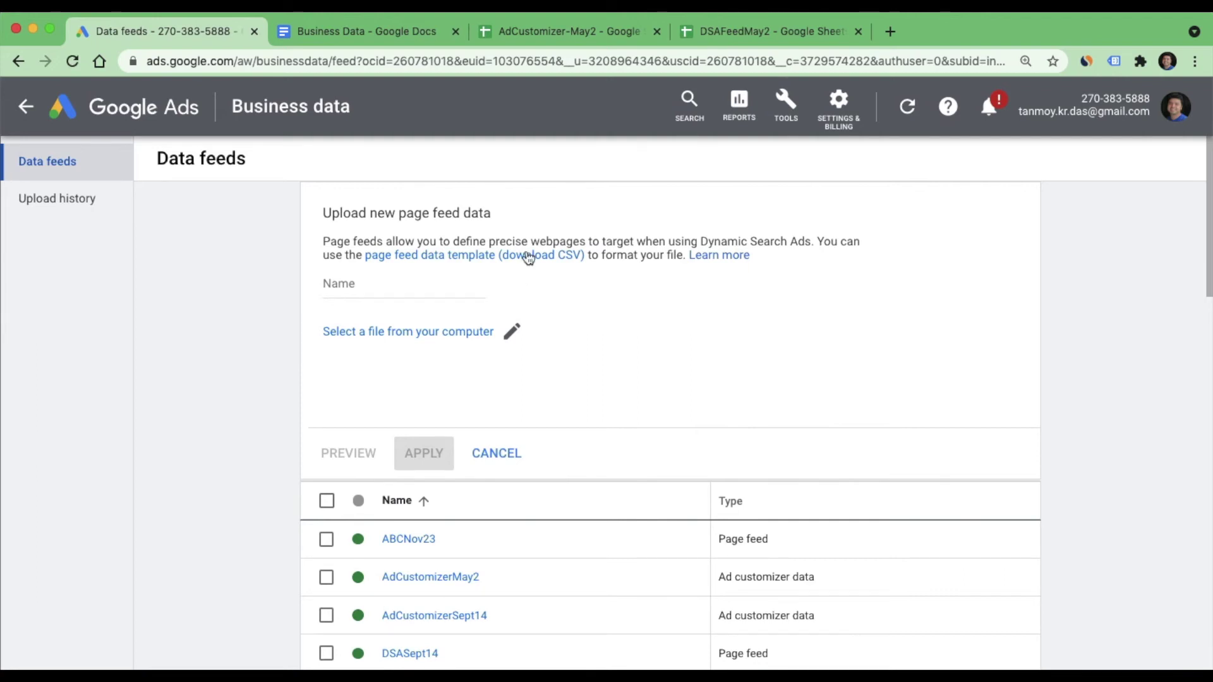
Switch to the DSAFeedMay2 sheet and examine the entries in the Page URL column.
left_click(726, 29)
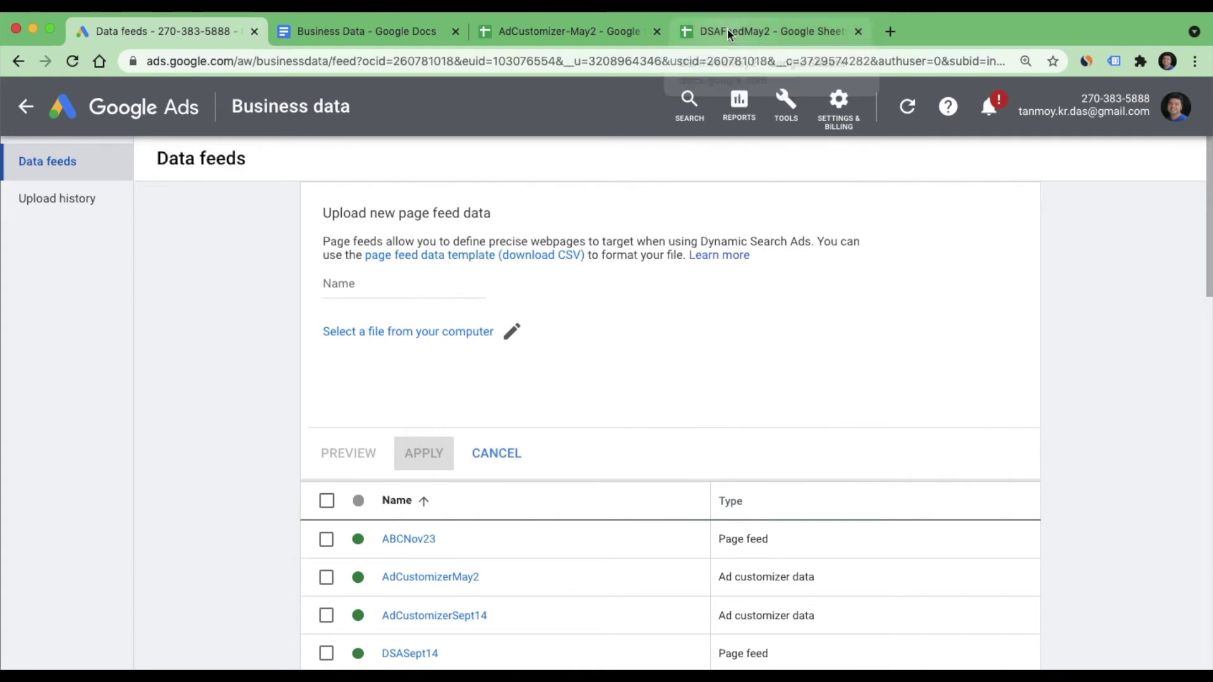
left_click(147, 678)
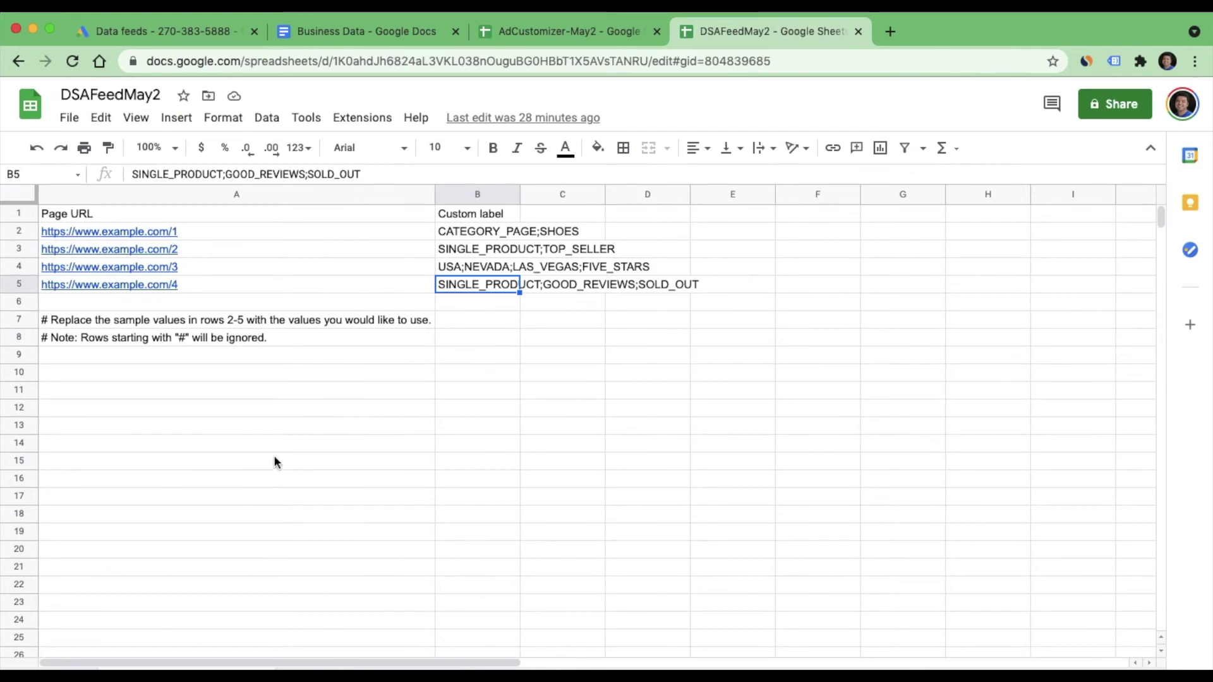
left_click(248, 215)
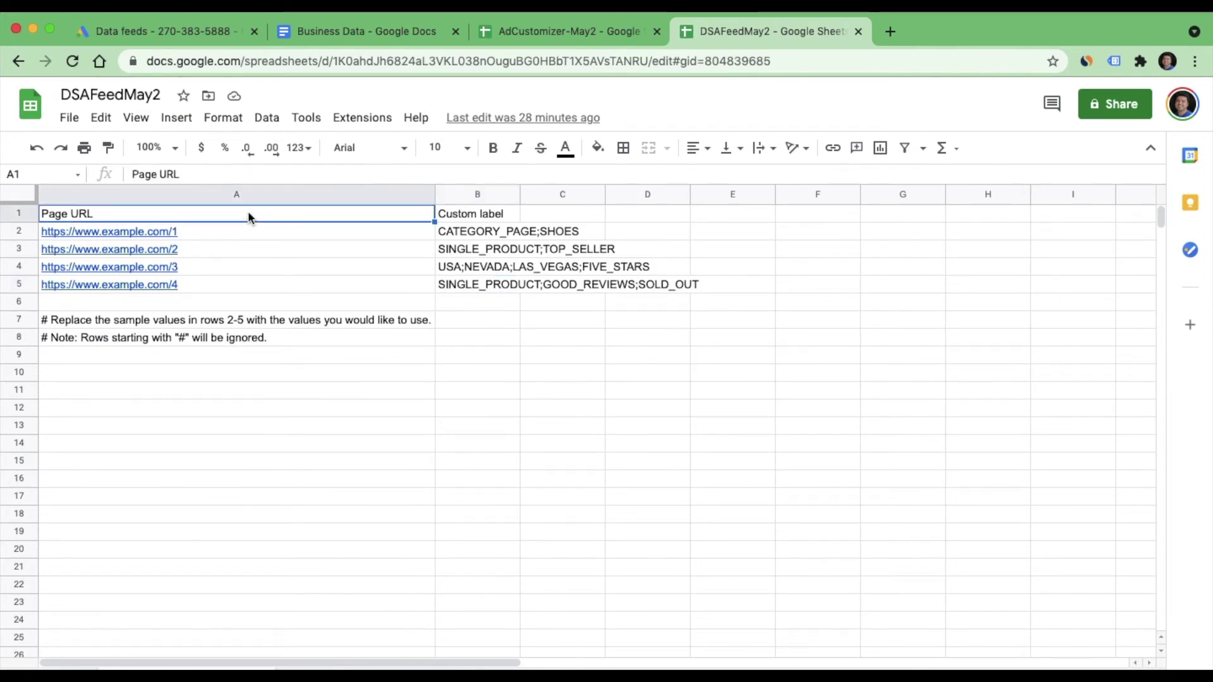
key("Down")
key("Down")
key("Down")
key("Down")
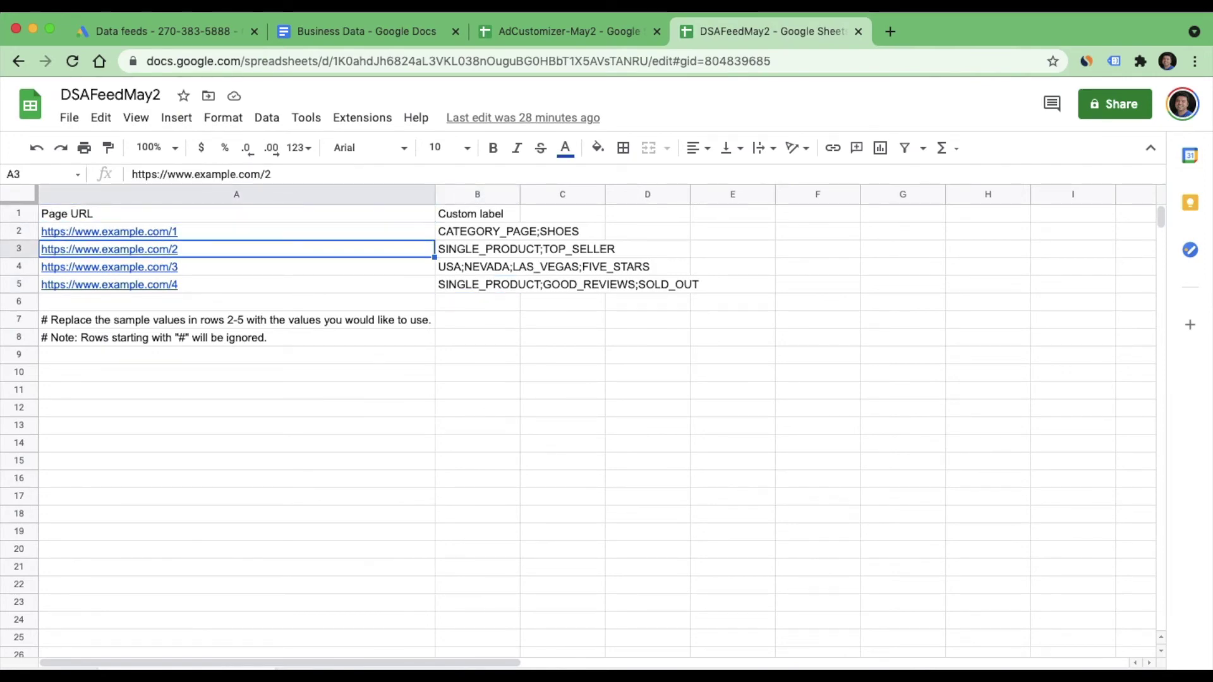
key("Up")
key("Up")
key("Up")
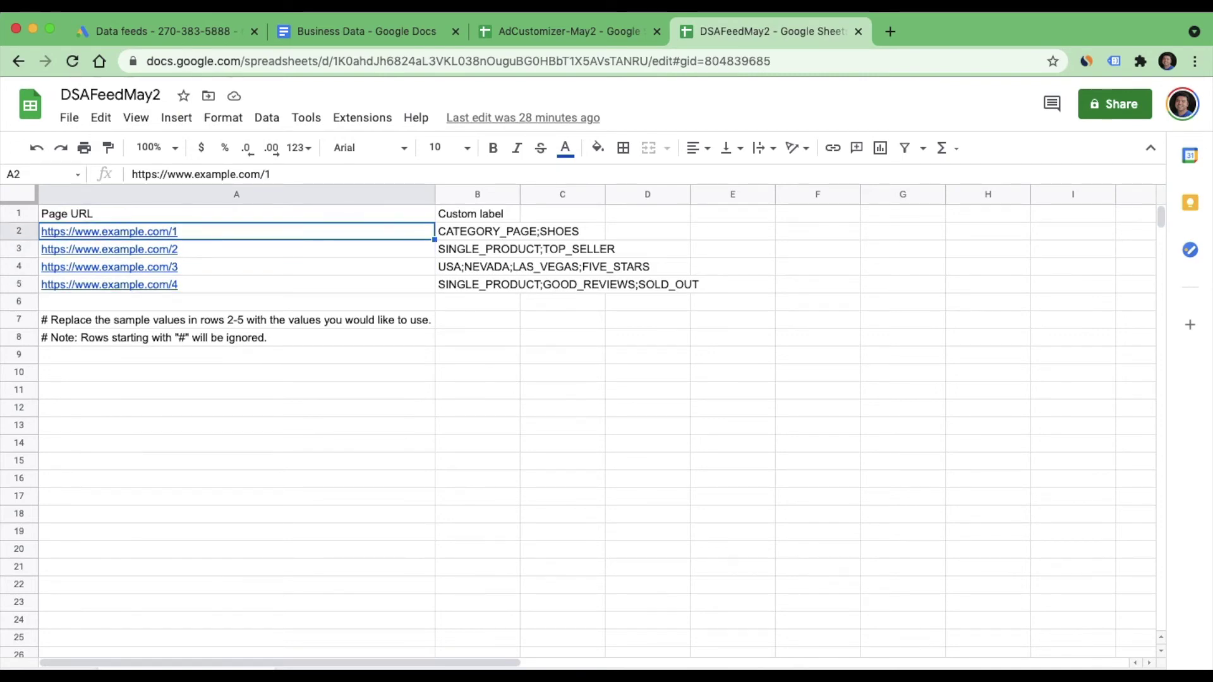
key("Up")
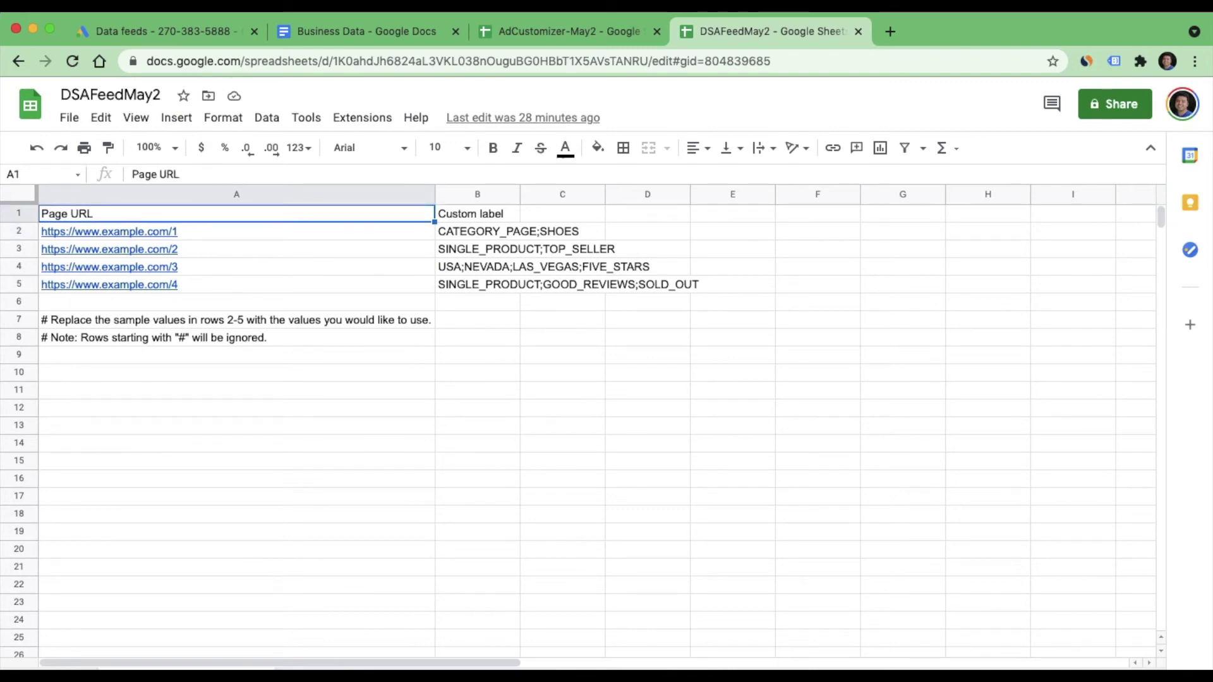
Examine the Custom label entries that belong to each page URL in the feed sheet.
key("Right")
key("Down")
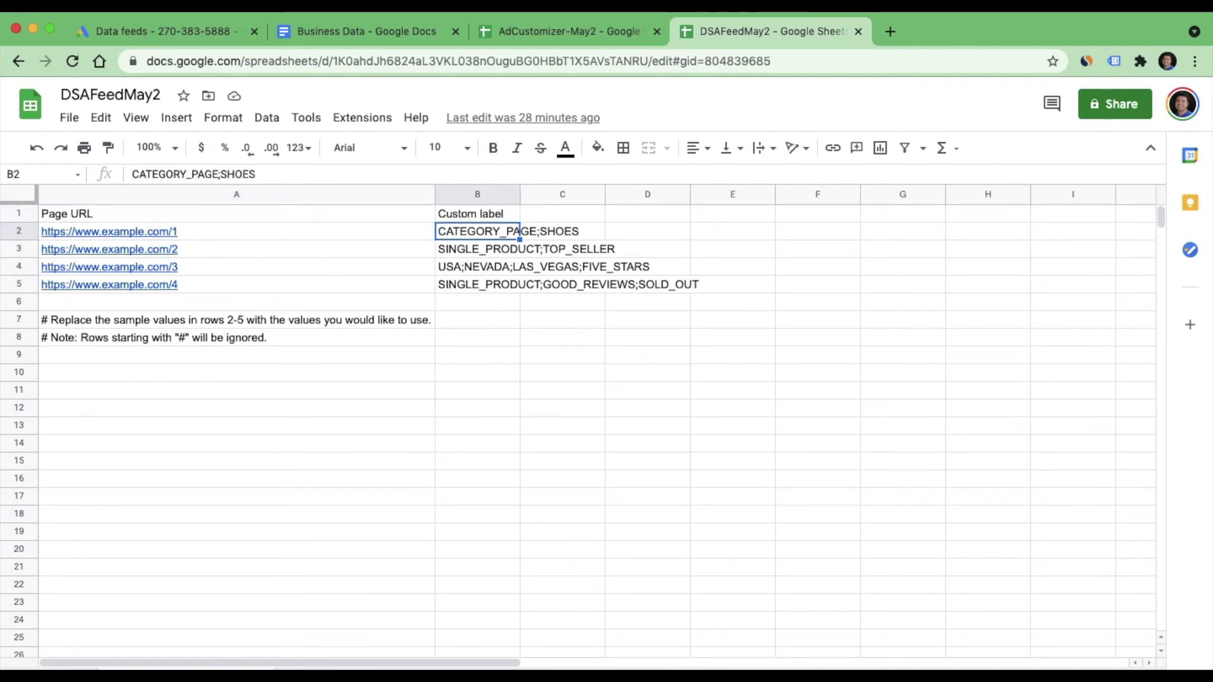
key("Down")
key("Down")
key("Down")
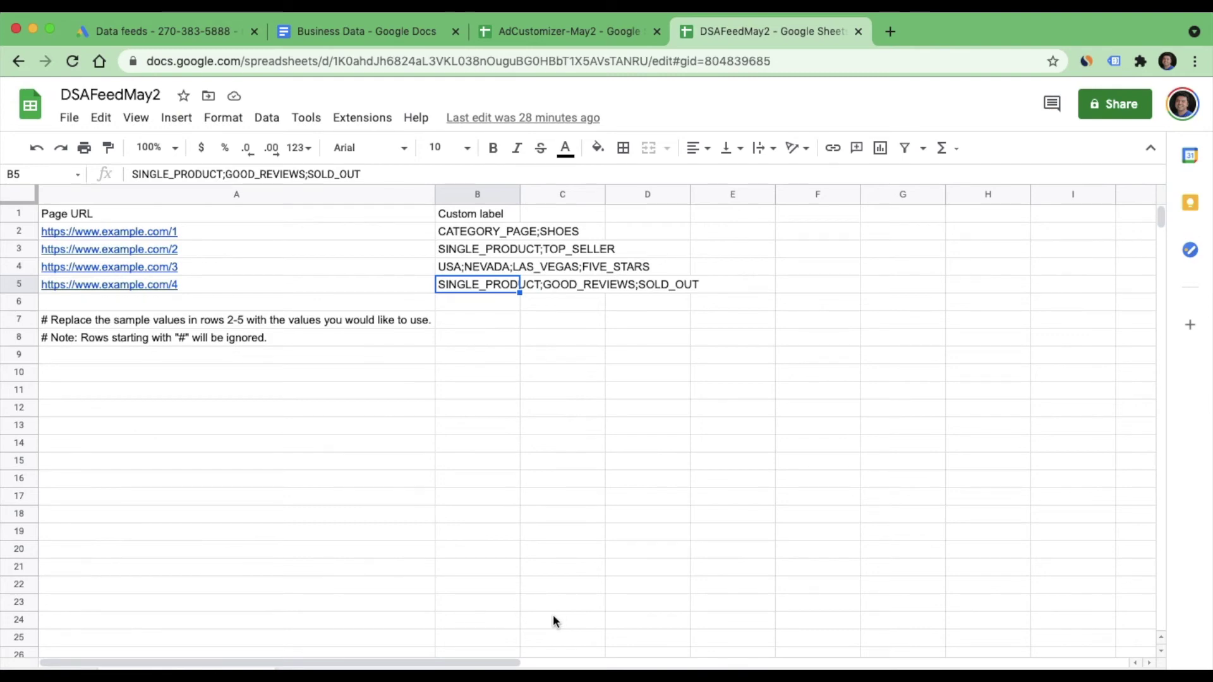
scroll(552, 621, "down", 1)
scroll(467, 648, "up", 1)
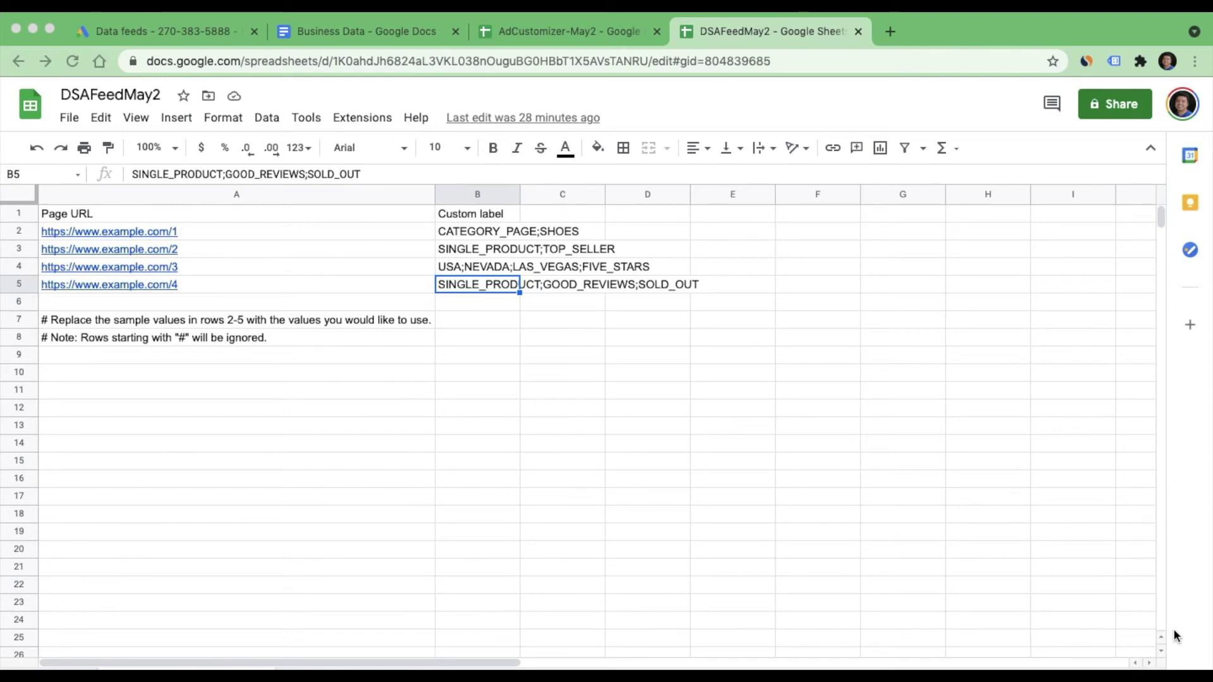
left_click(1205, 651)
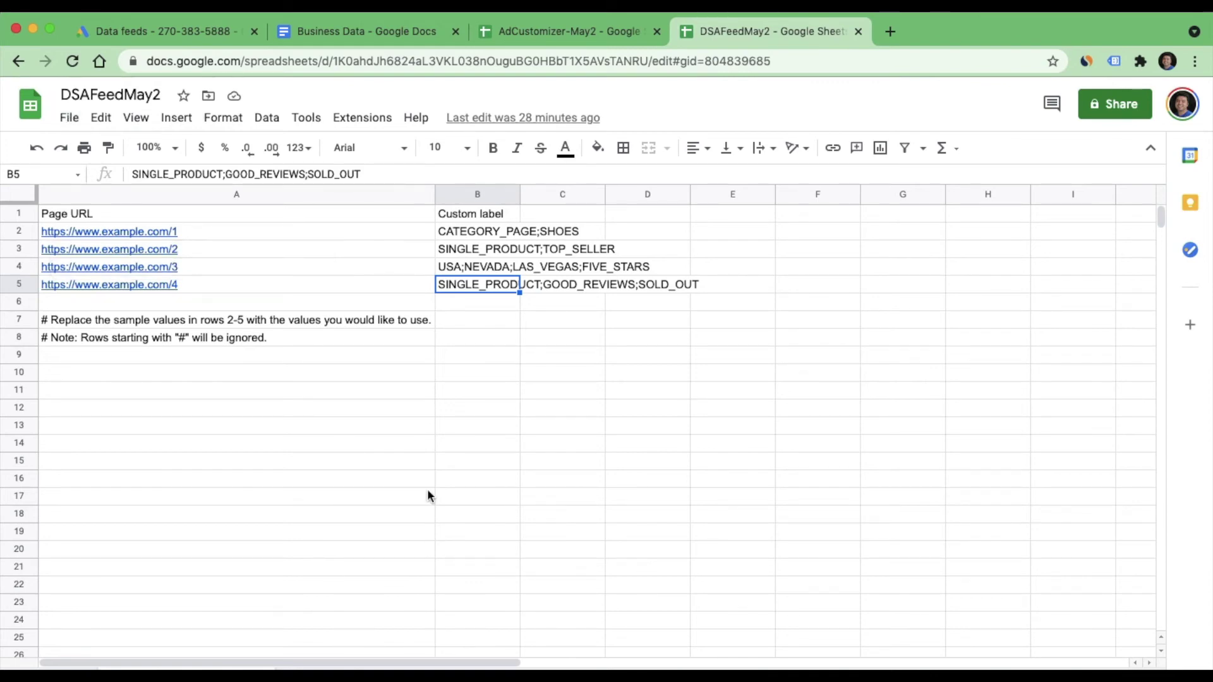
Download the DSAFeedMay2 sheet as a comma-separated values (.csv) file.
left_click(70, 122)
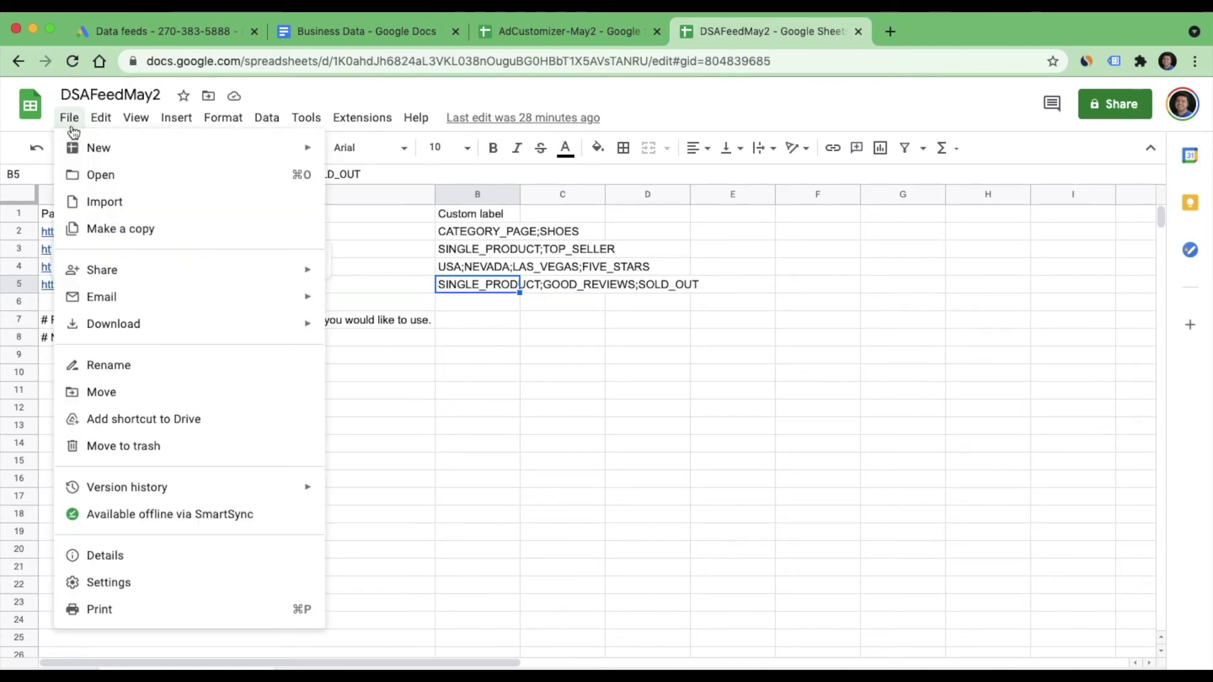
mouse_move(203, 284)
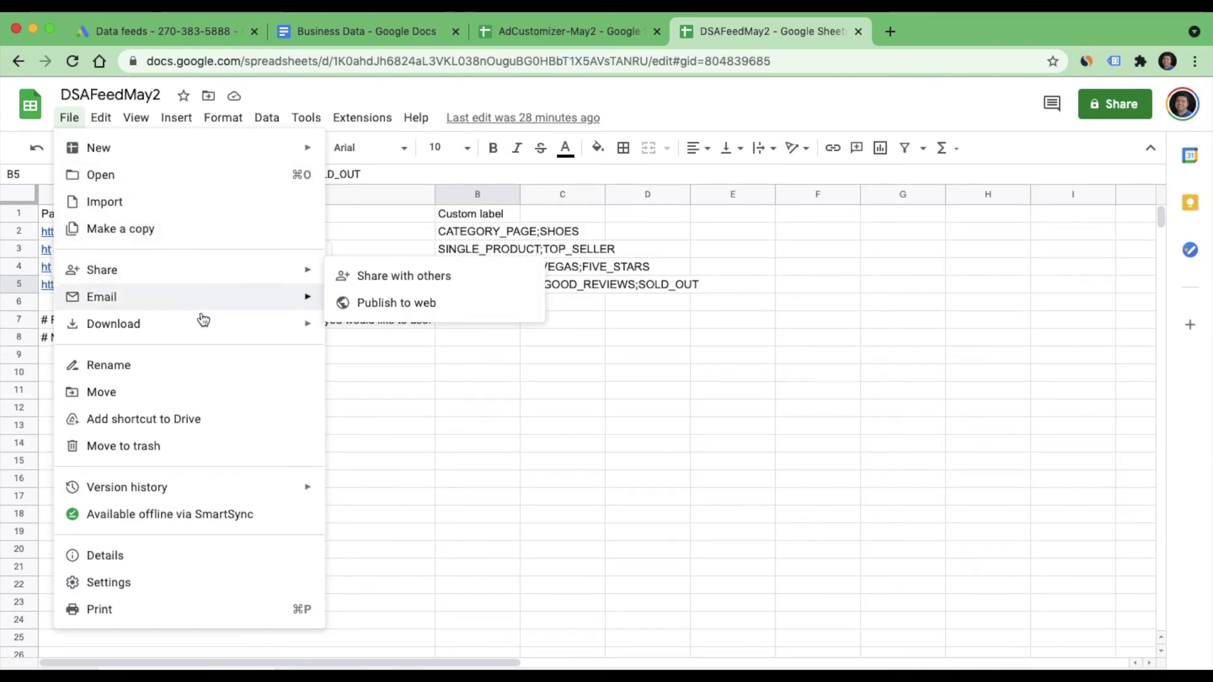
mouse_move(203, 326)
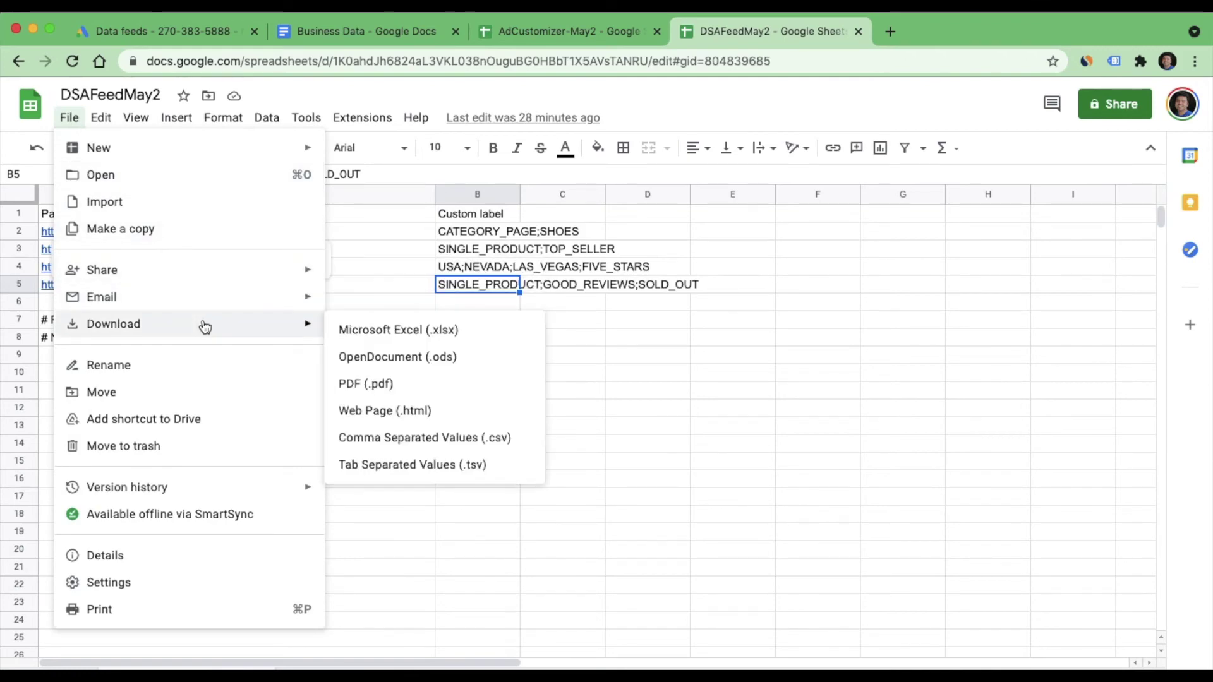
left_click(449, 443)
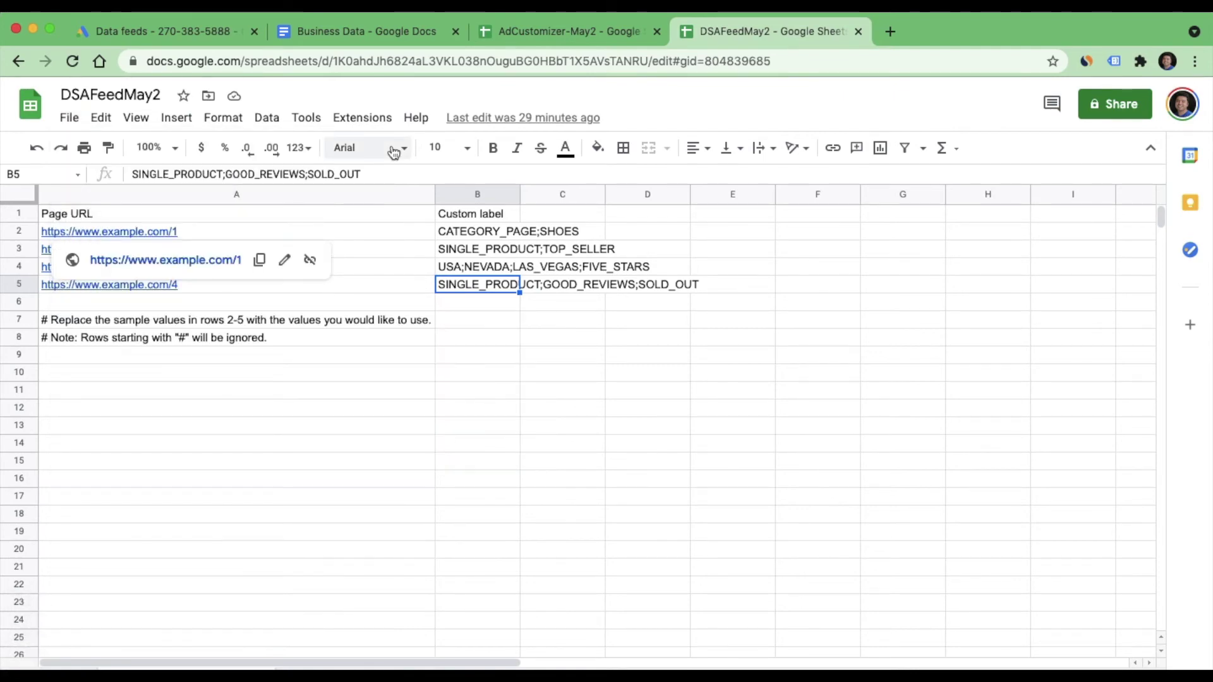
Back in Google Ads, name the page feed DSAMay2, attach "DSAFeedMay2 - page-feed-template (1).csv" and apply the upload.
left_click(199, 29)
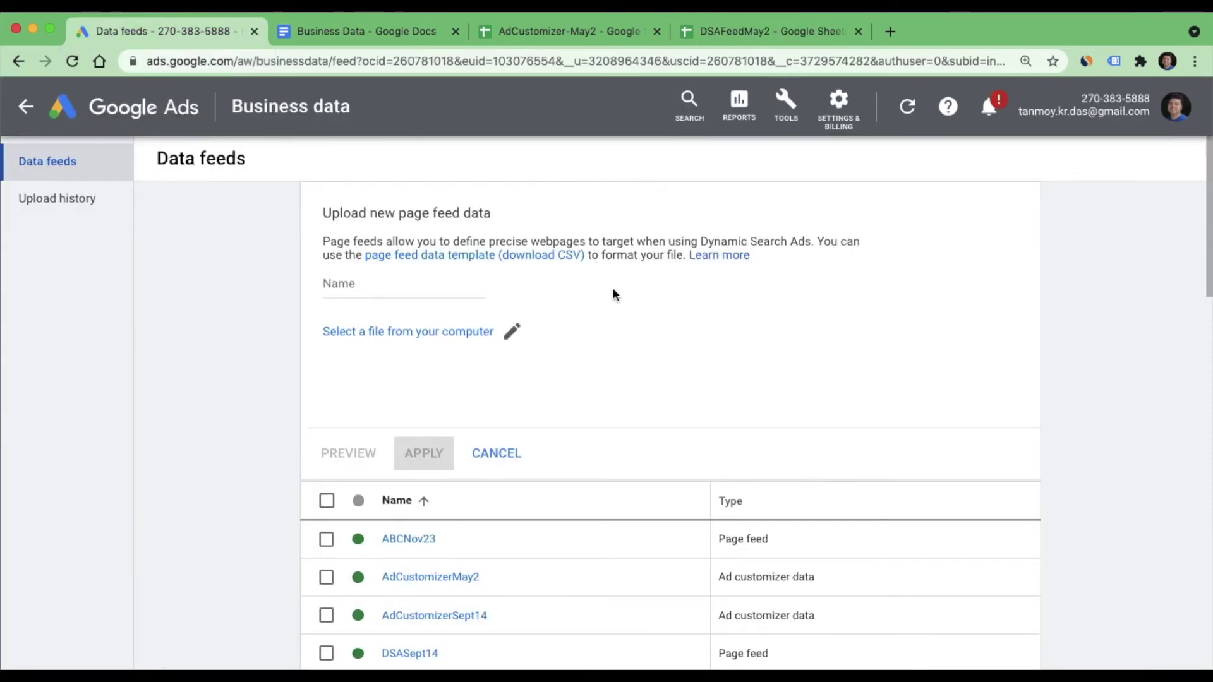
left_click(358, 286)
type("DSA")
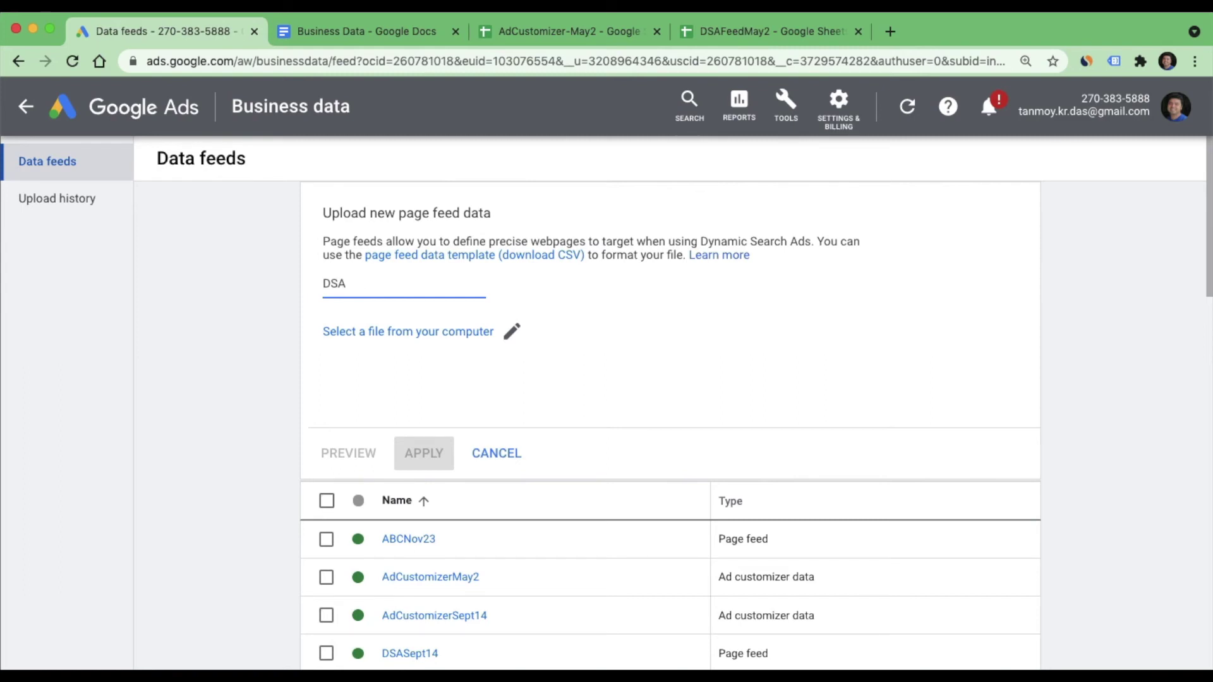
type("May2")
left_click(378, 338)
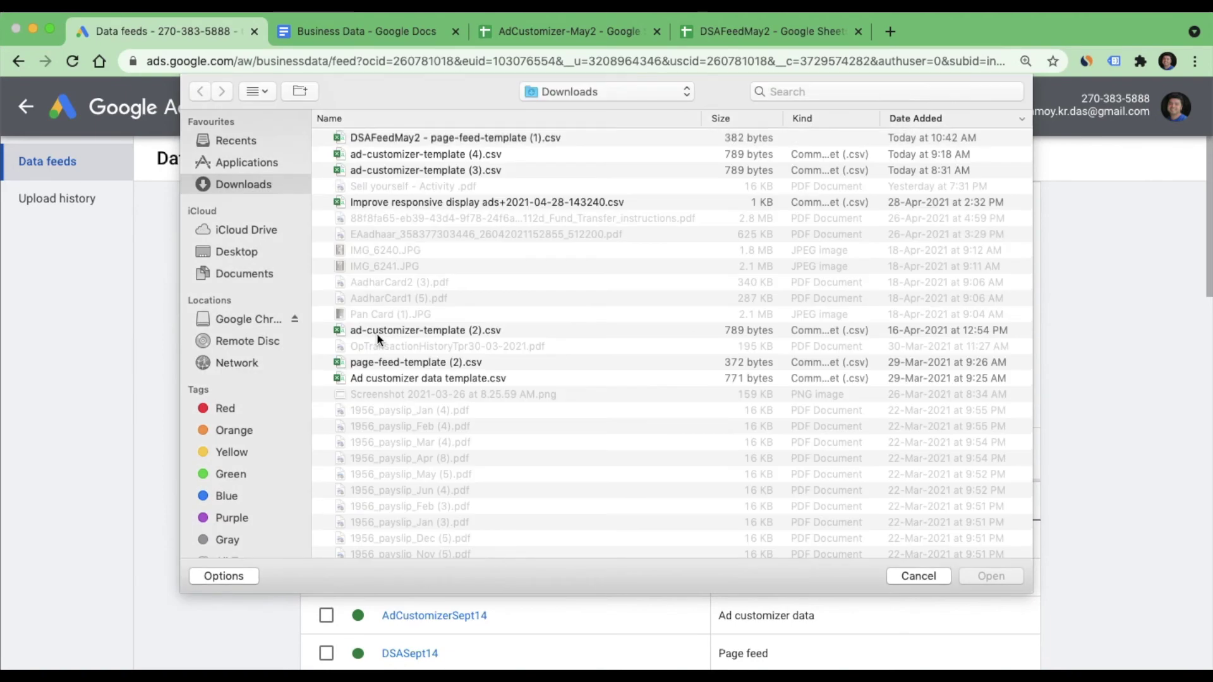
left_click(442, 138)
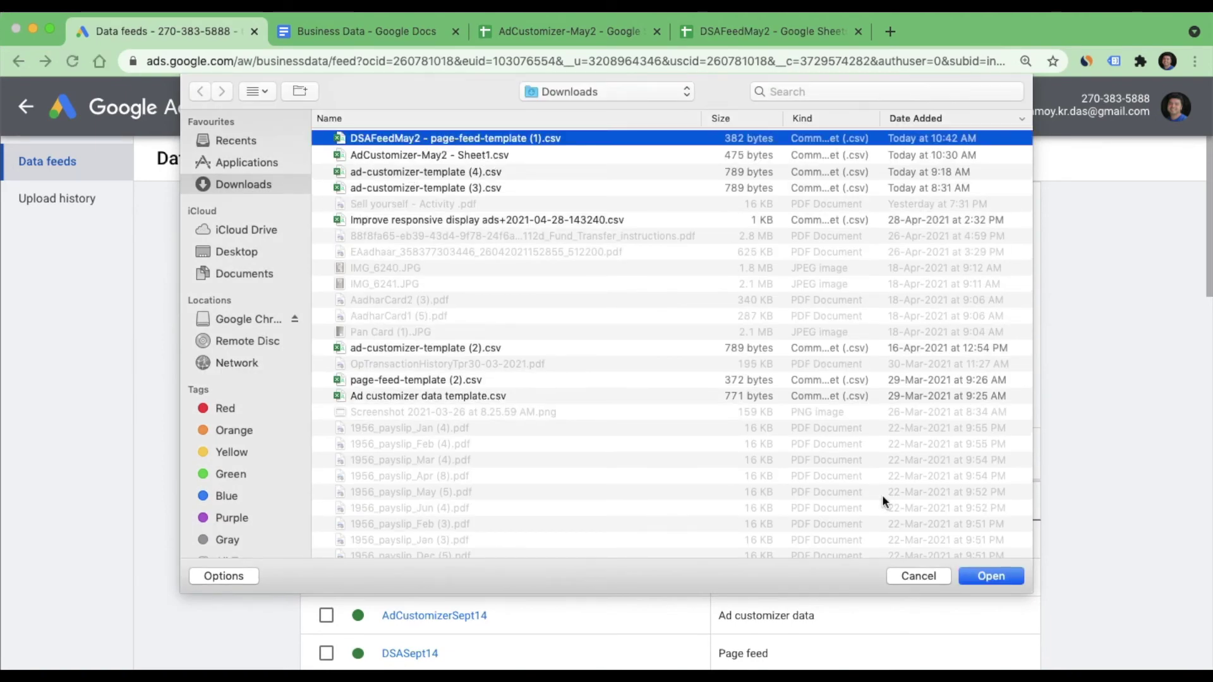
left_click(980, 577)
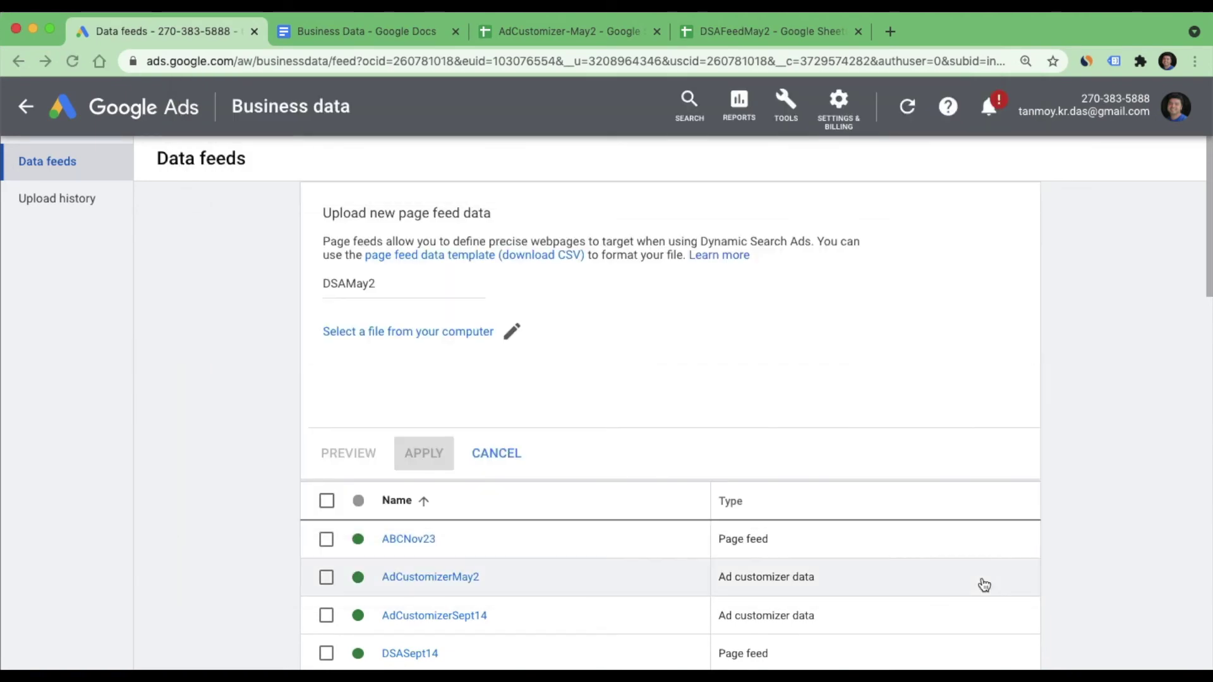
left_click(419, 452)
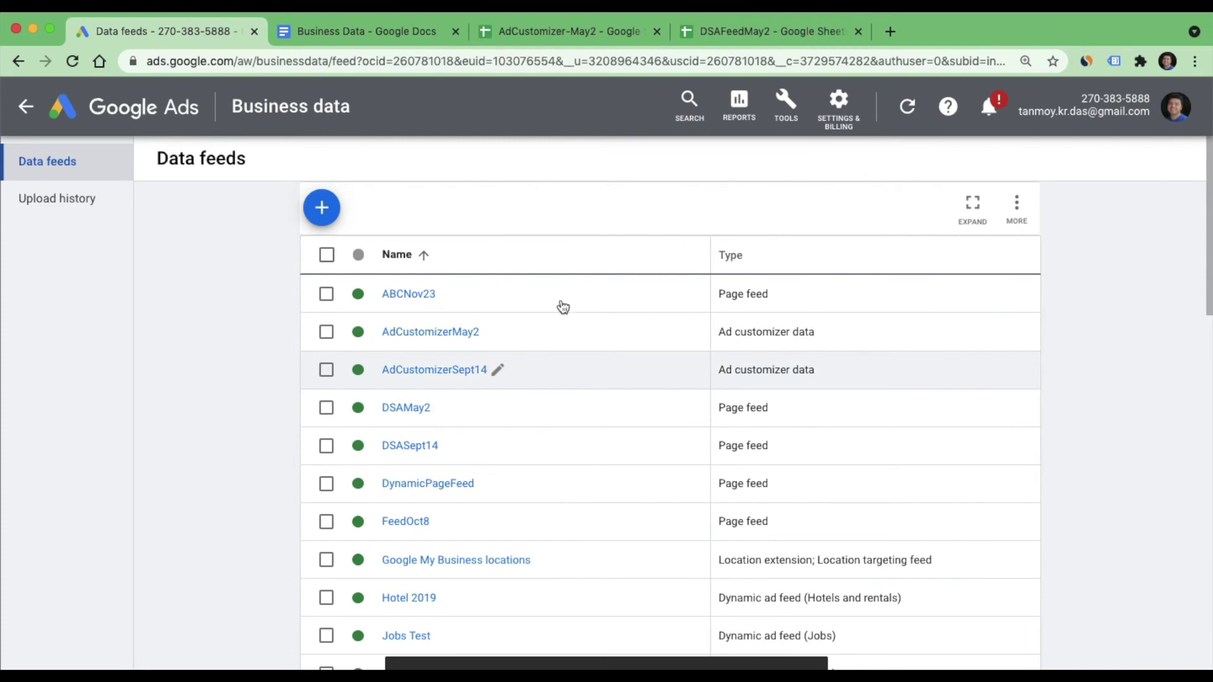
Leave the business data and open the settings of the SearchOct10 campaign.
left_click(152, 113)
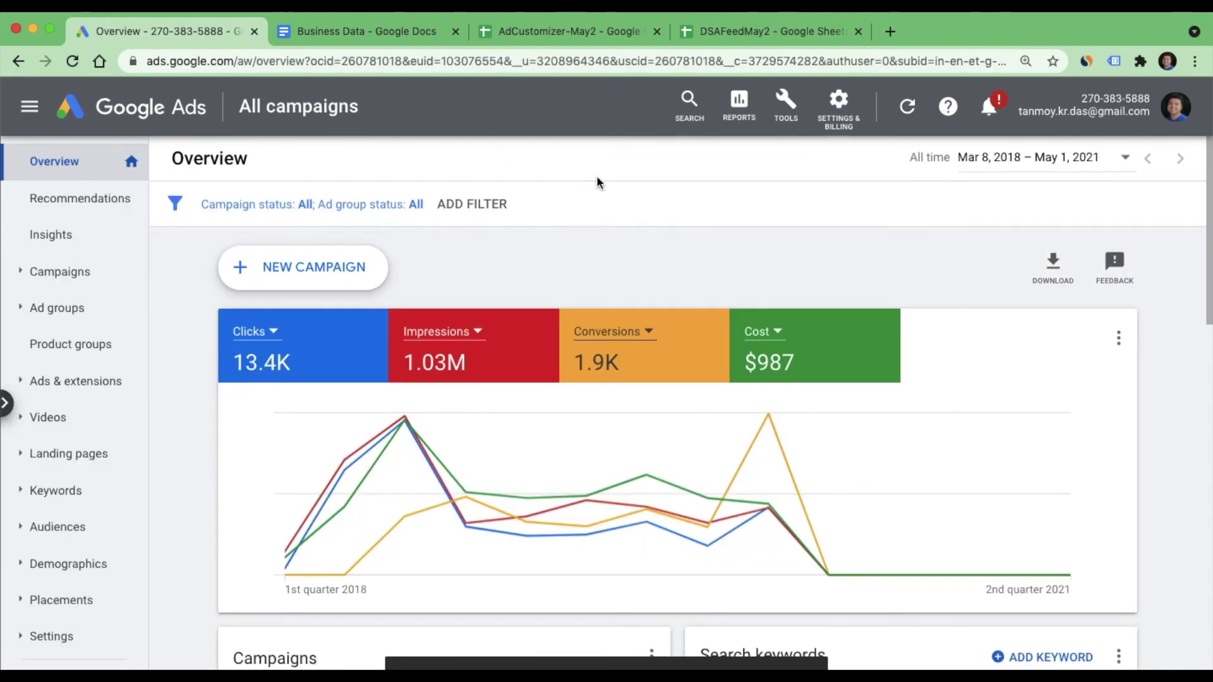
left_click(689, 105)
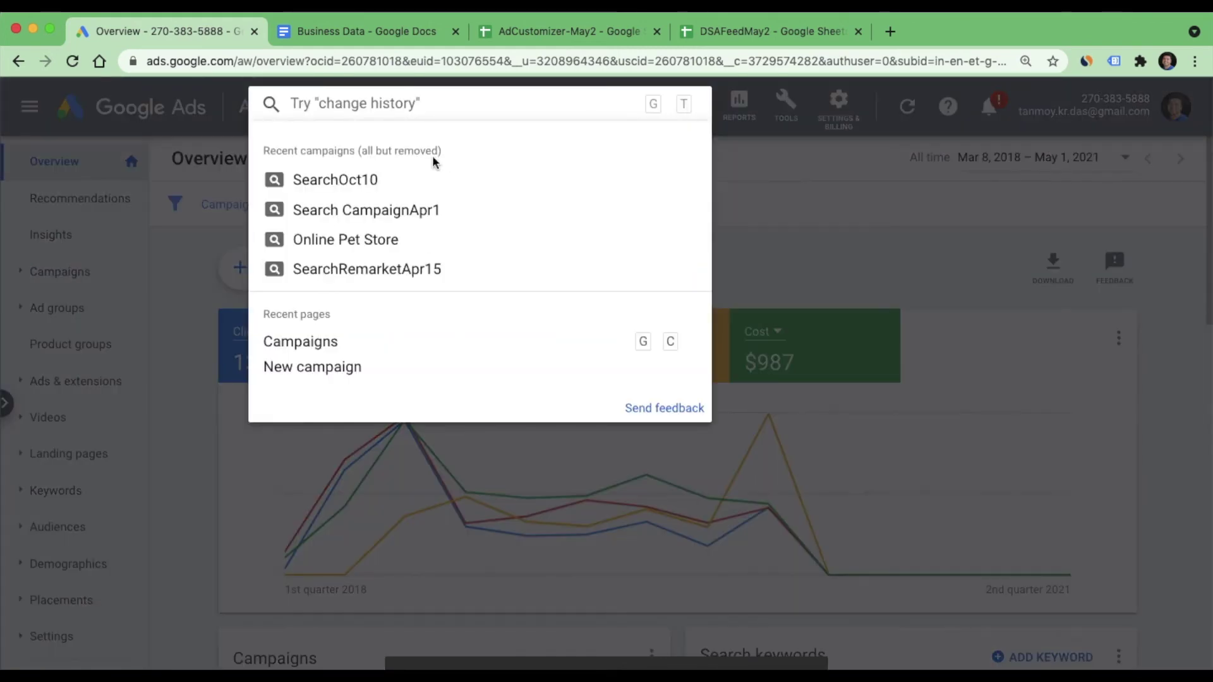
left_click(350, 168)
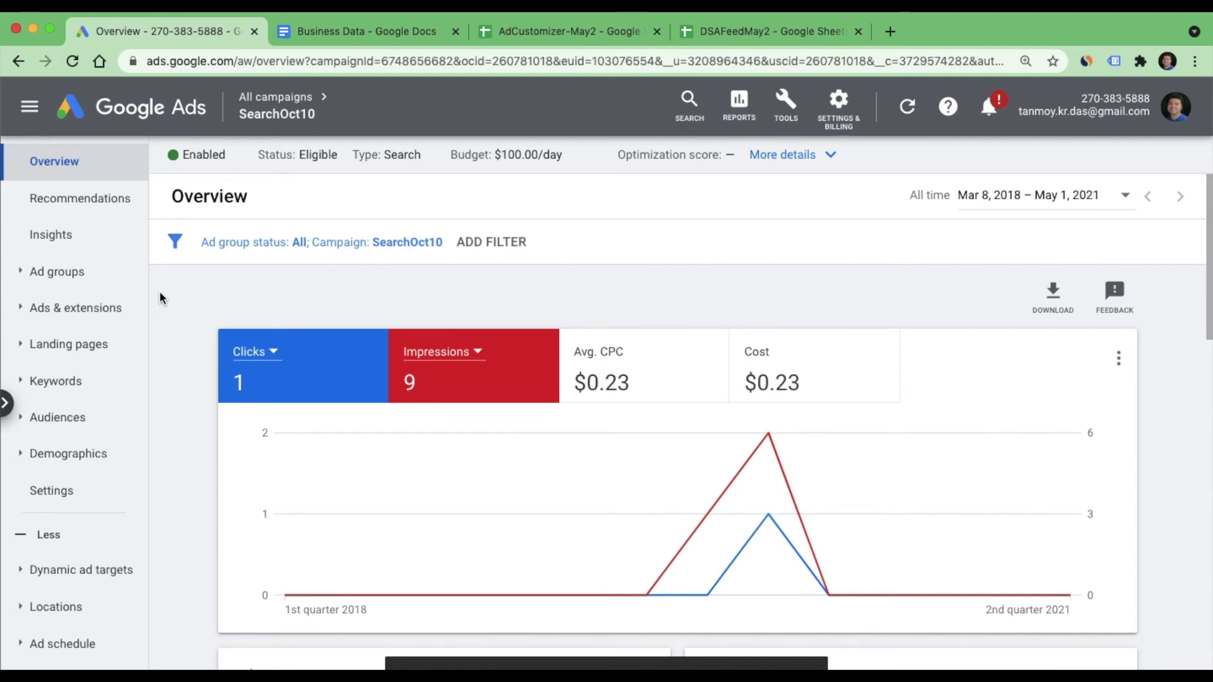
left_click(86, 501)
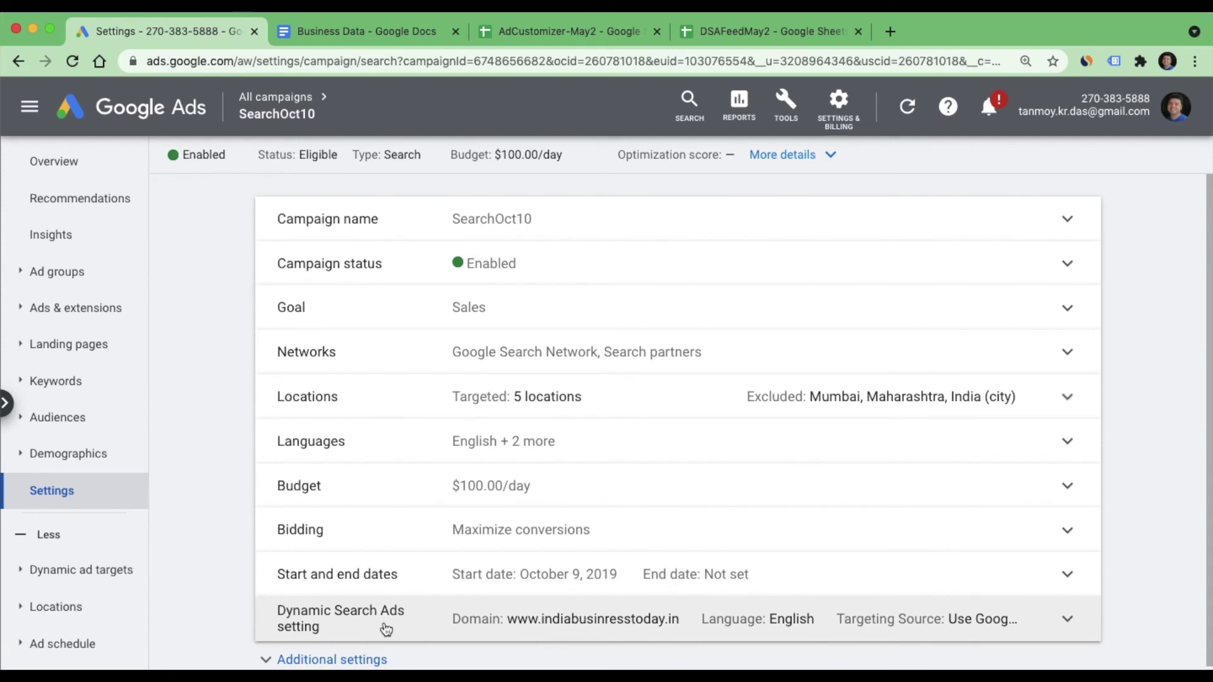
Set the campaign's Dynamic Search Ads targeting source to URLs from the page feed only, choose the DSAMay2 feed and save.
left_click(482, 622)
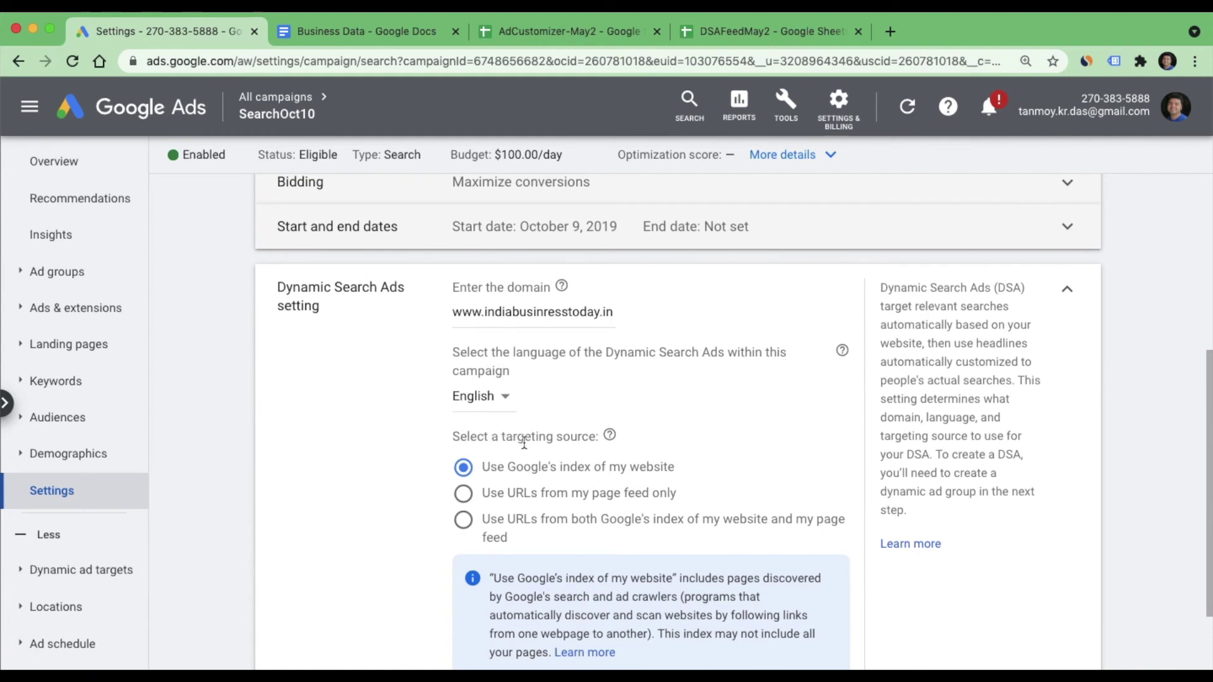
mouse_move(508, 504)
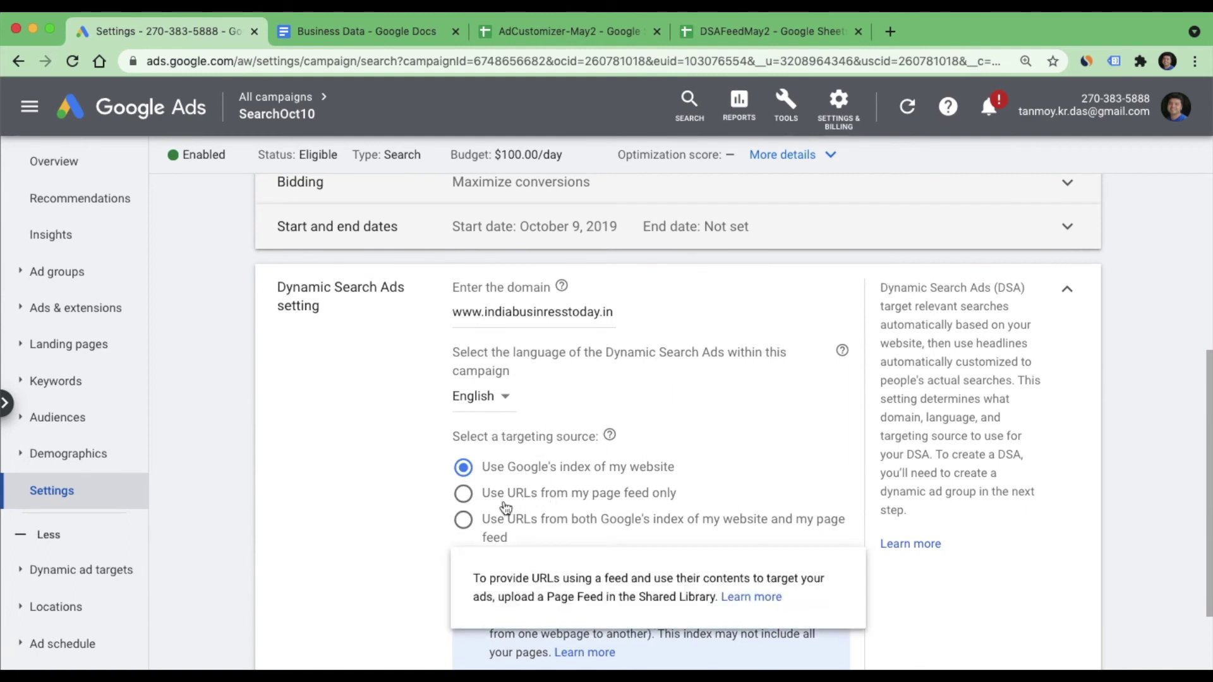
left_click(560, 506)
scroll(359, 529, "down", 3)
scroll(359, 536, "down", 3)
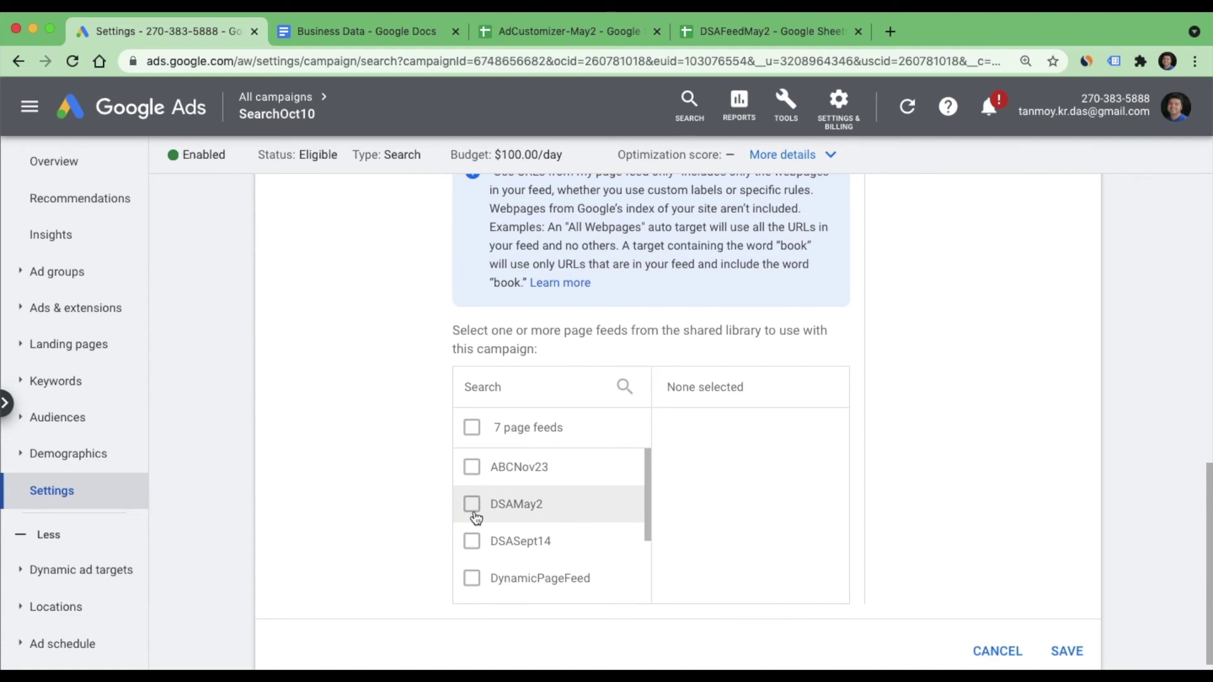
left_click(473, 512)
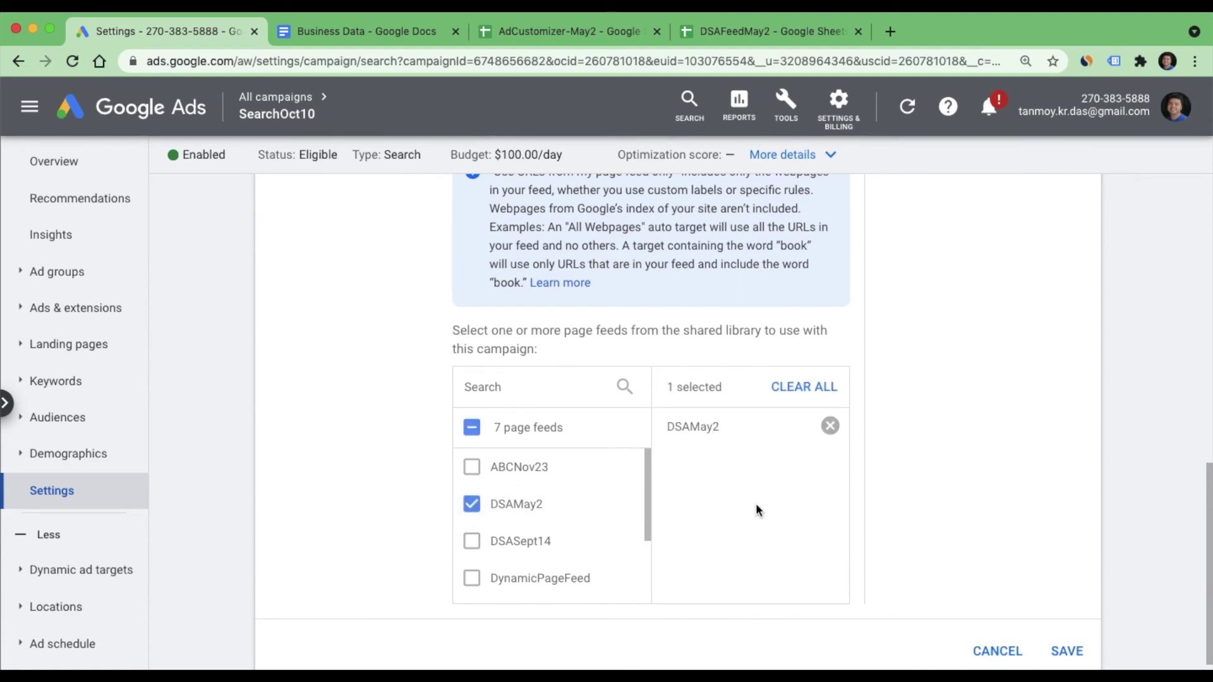
left_click(1061, 648)
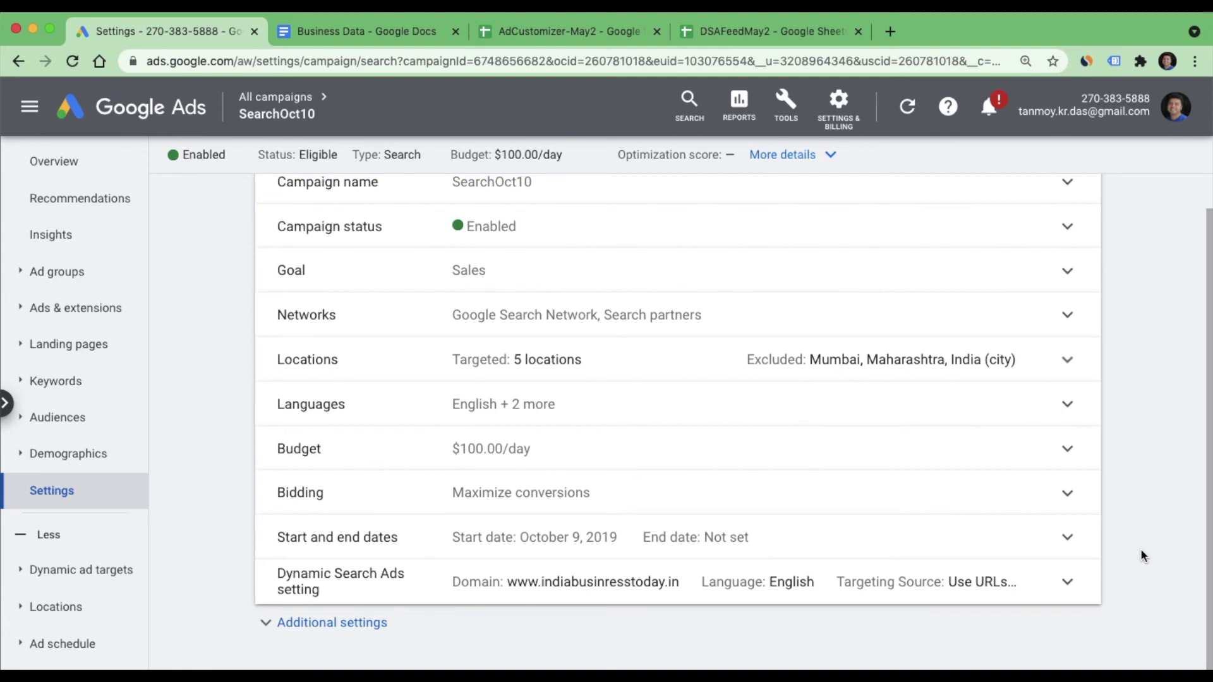
Start a new ad group in the SearchOct10 campaign and set its type to Dynamic.
left_click(68, 286)
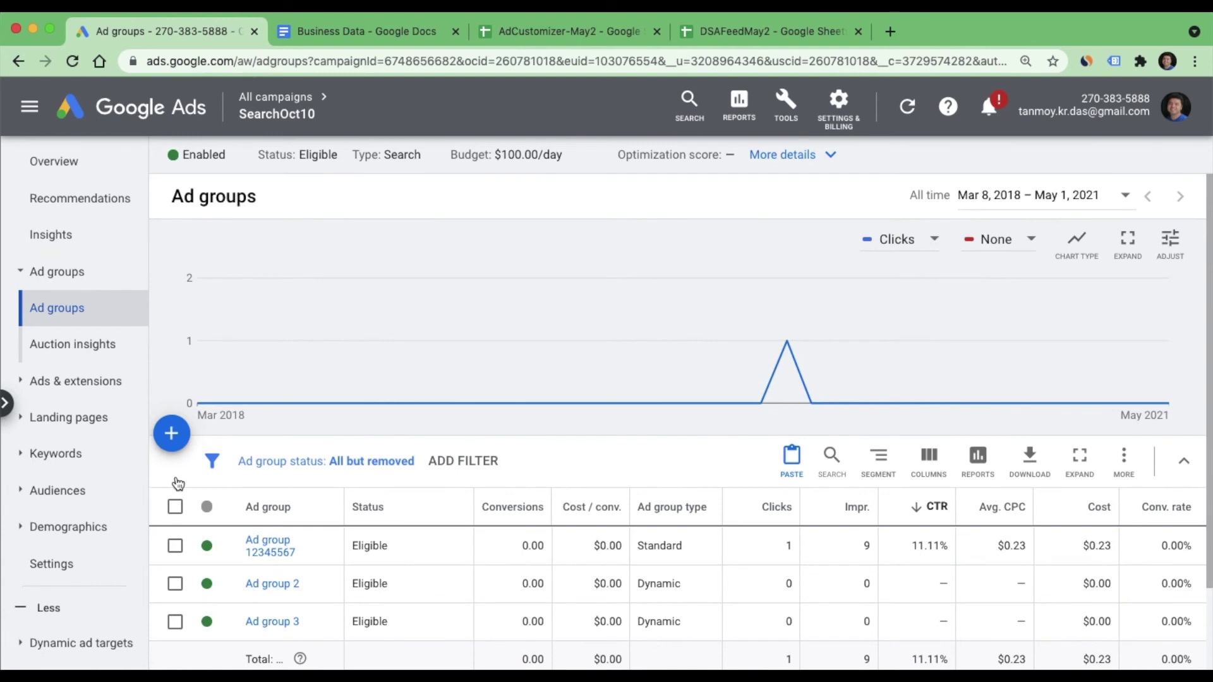
left_click(176, 428)
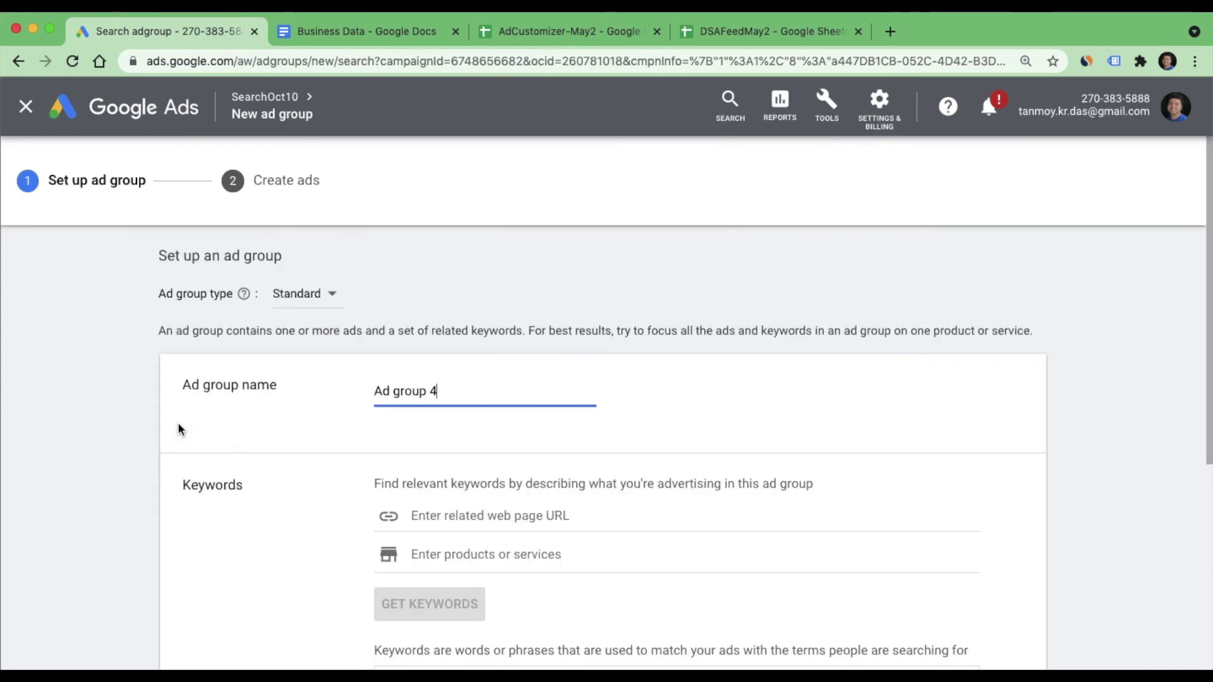
left_click(317, 297)
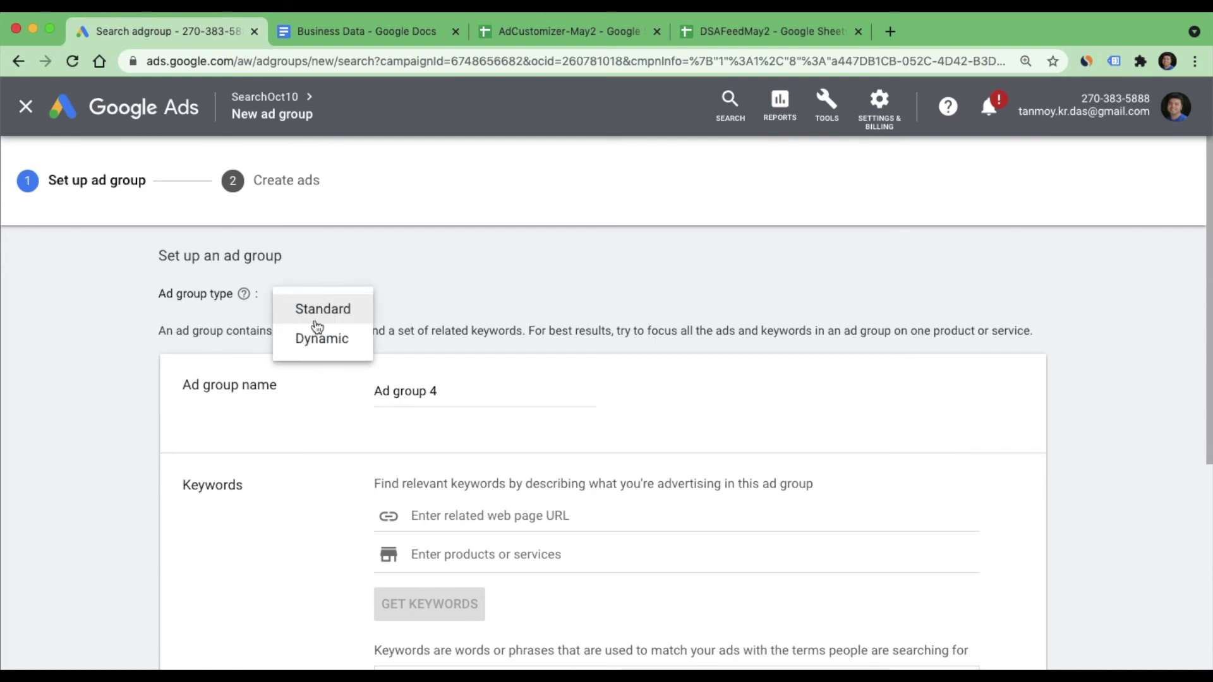
left_click(318, 338)
left_click(789, 432)
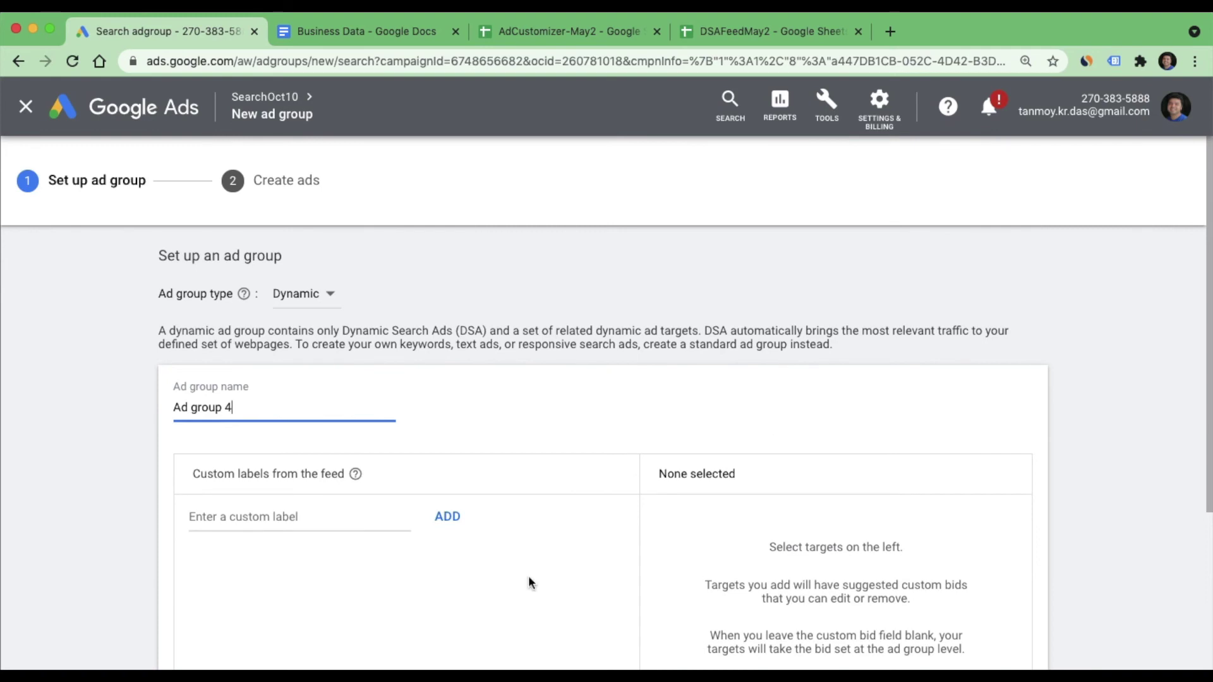
scroll(528, 577, "down", 3)
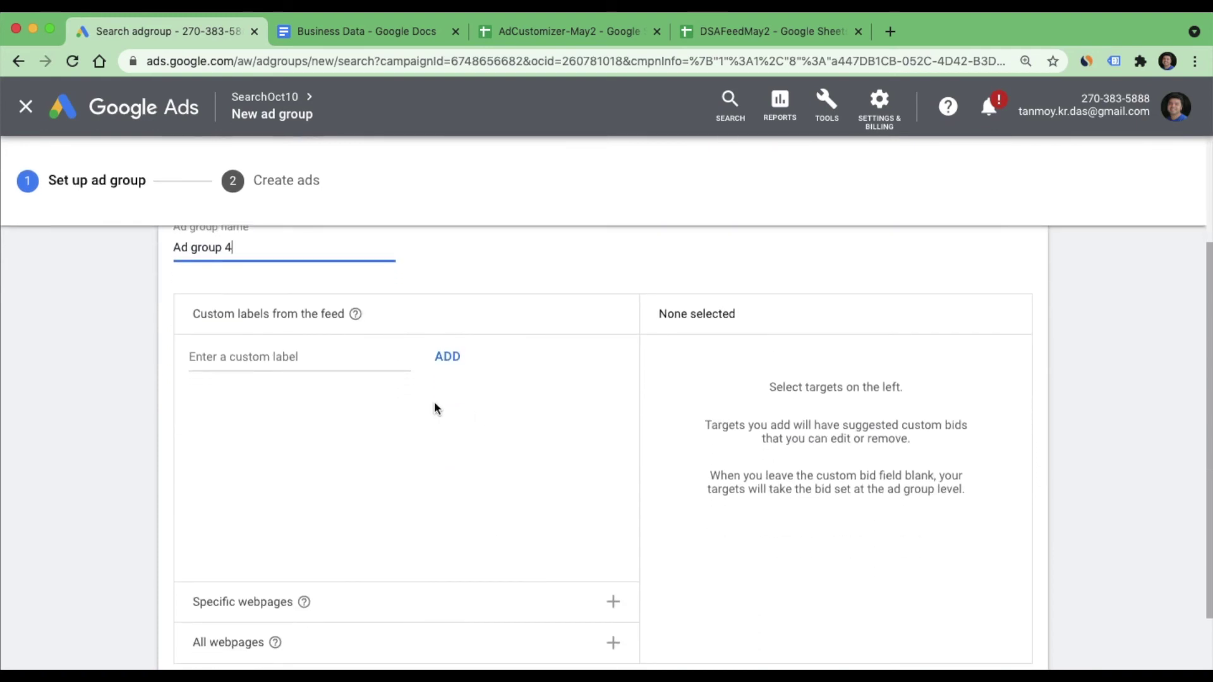
Switch to the DSAFeedMay2 sheet and go through the Page URL entries of the filled-in feed.
left_click(725, 32)
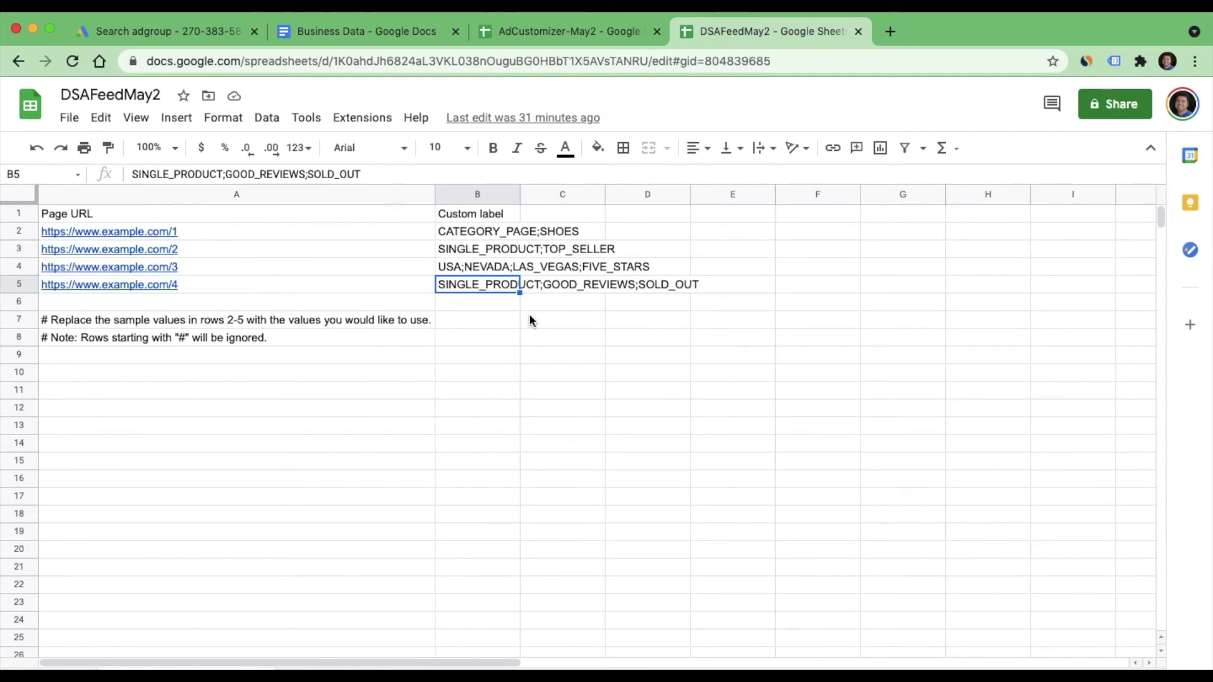
key("super+minus")
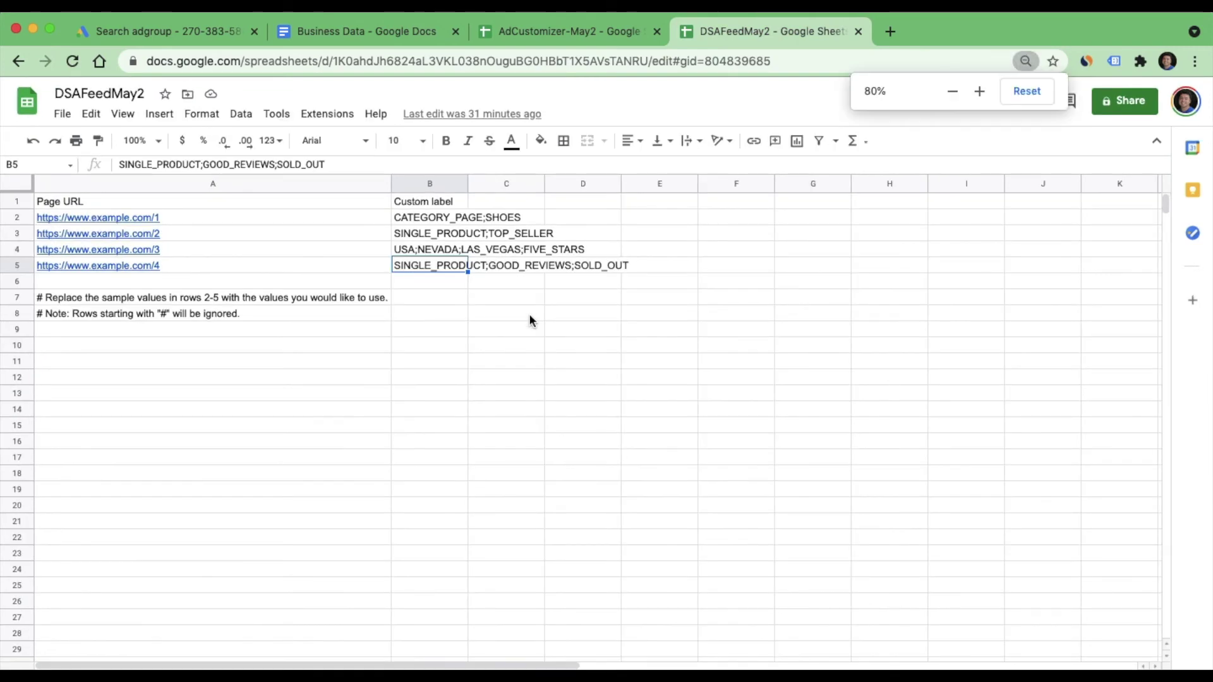
key("super+minus")
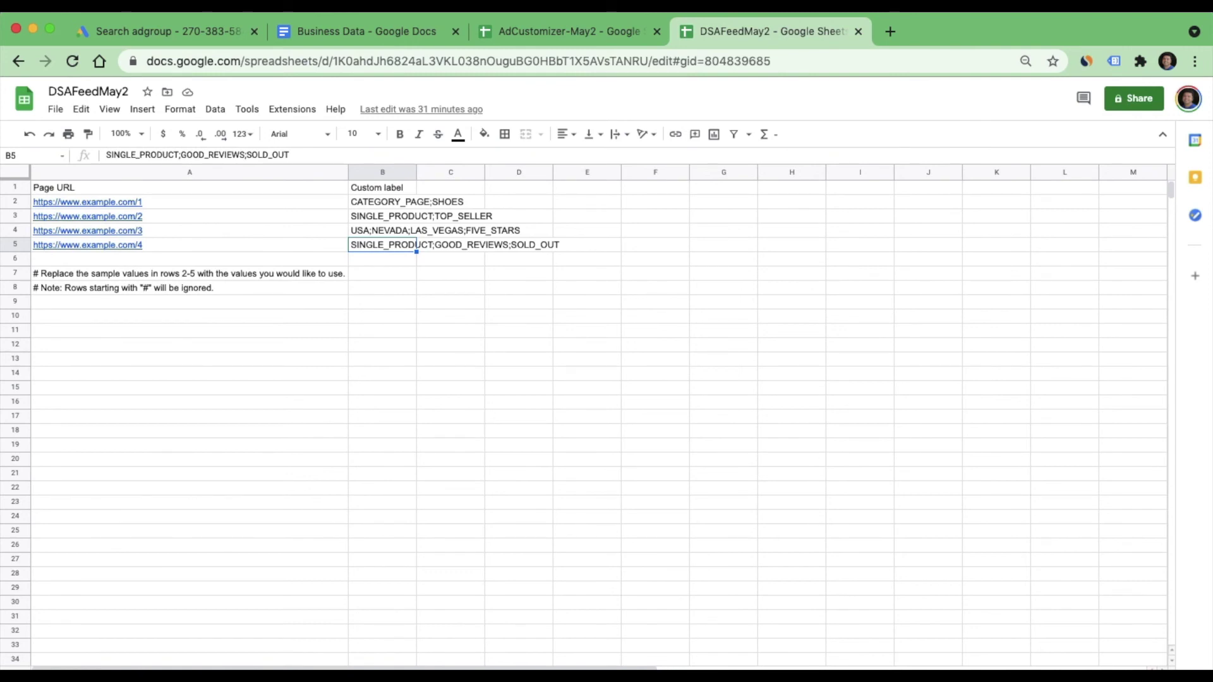
key("super+minus")
key("super+minus")
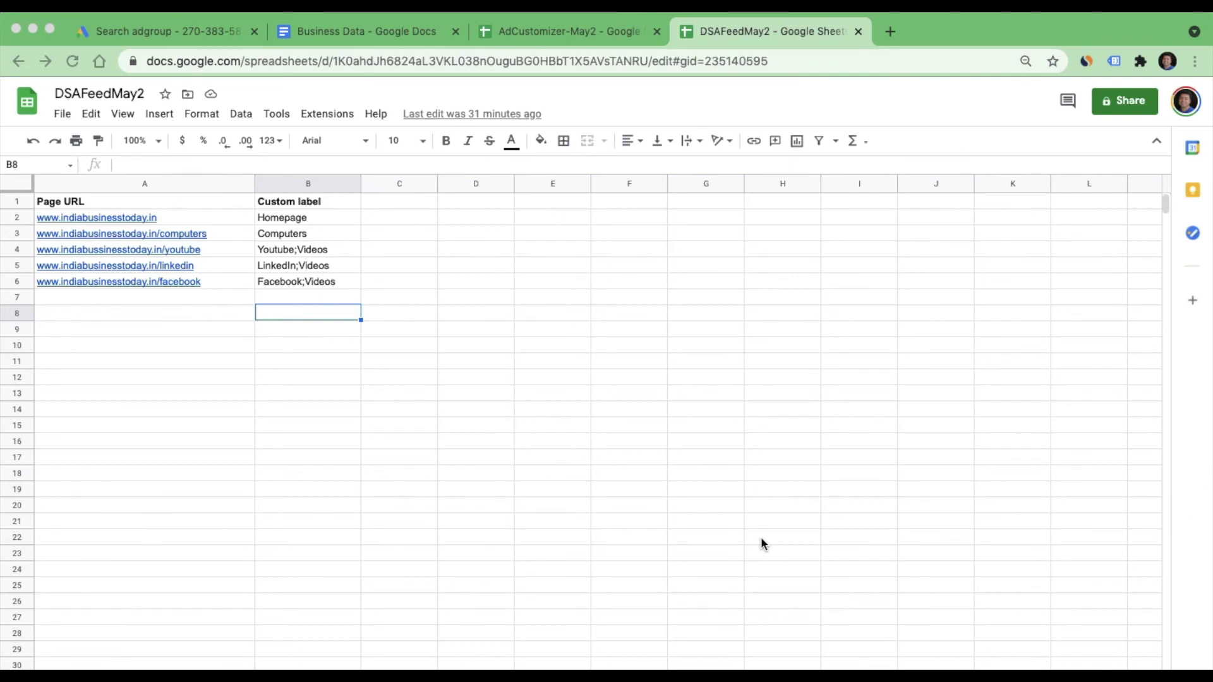
left_click(200, 202)
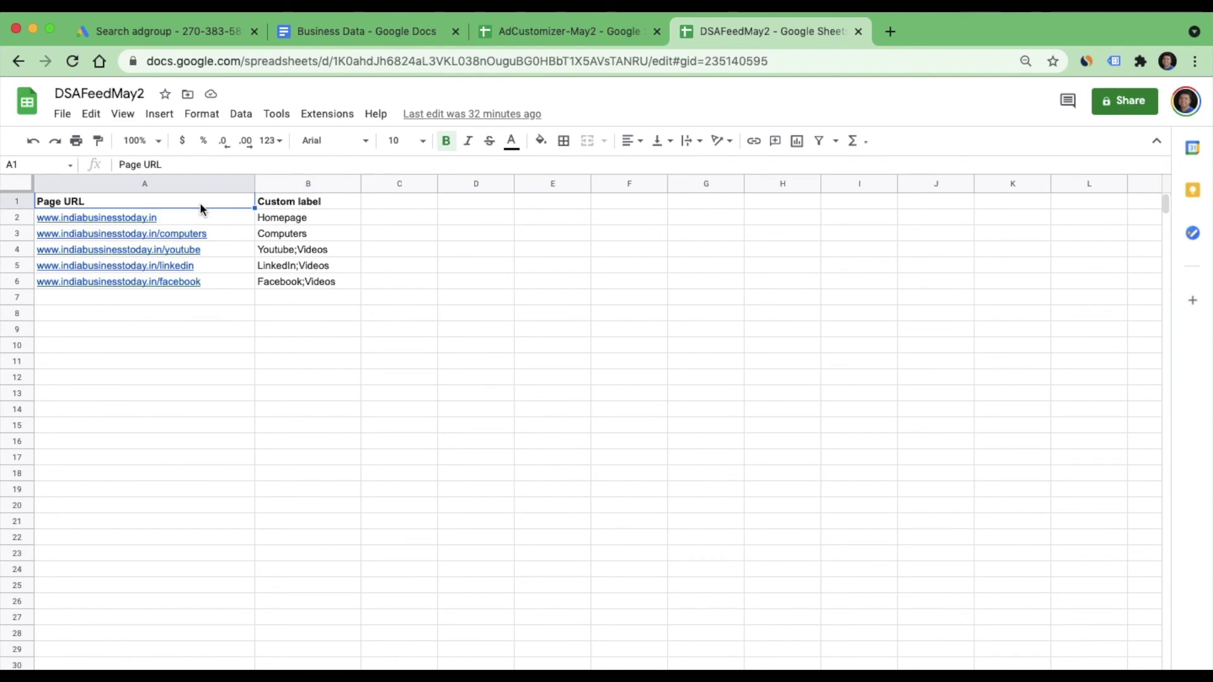
key("Down")
key("Down")
key("Down")
key("Down")
key("Down")
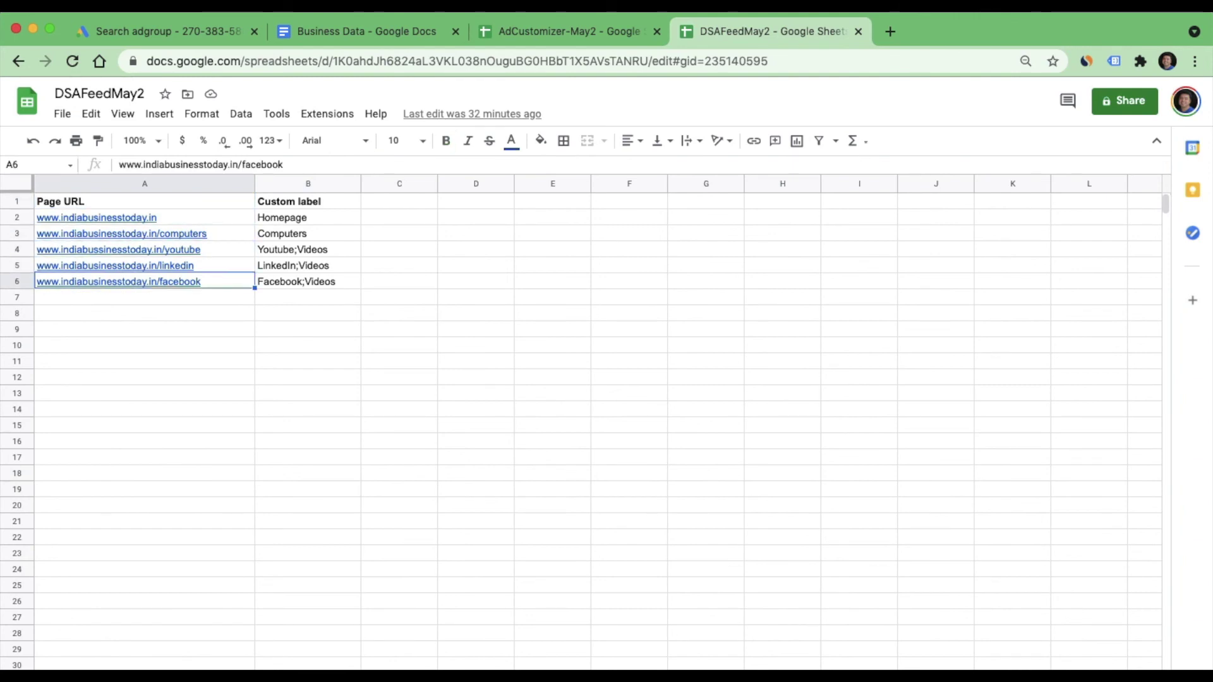
key("Up")
key("Up")
key("Up")
key("Up")
key("Up")
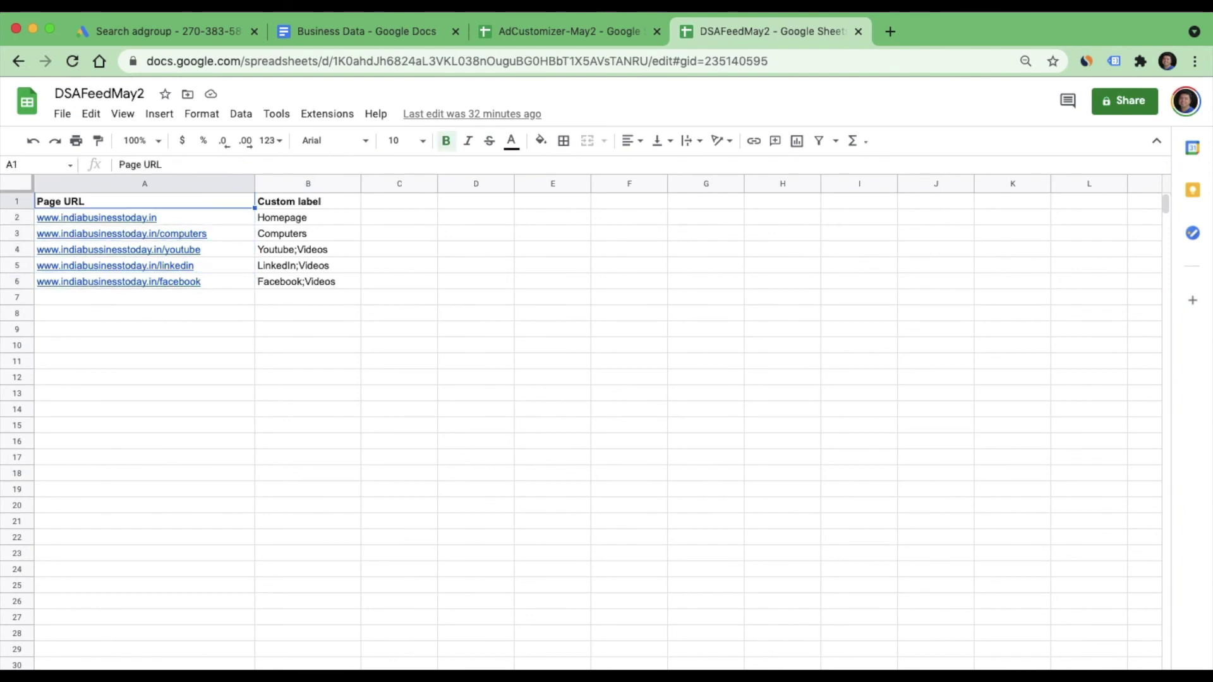
Examine the Custom label assigned to each page URL, row by row.
key("Right")
key("Down")
key("Left")
key("Right")
key("Down")
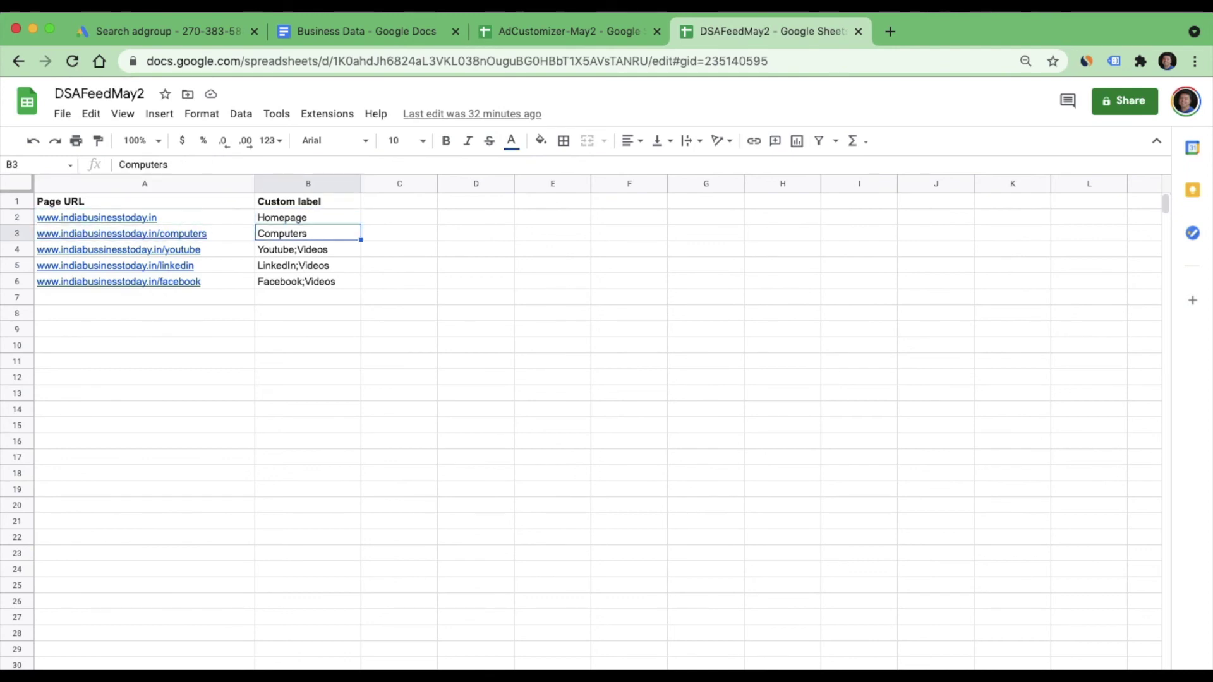
key("Down")
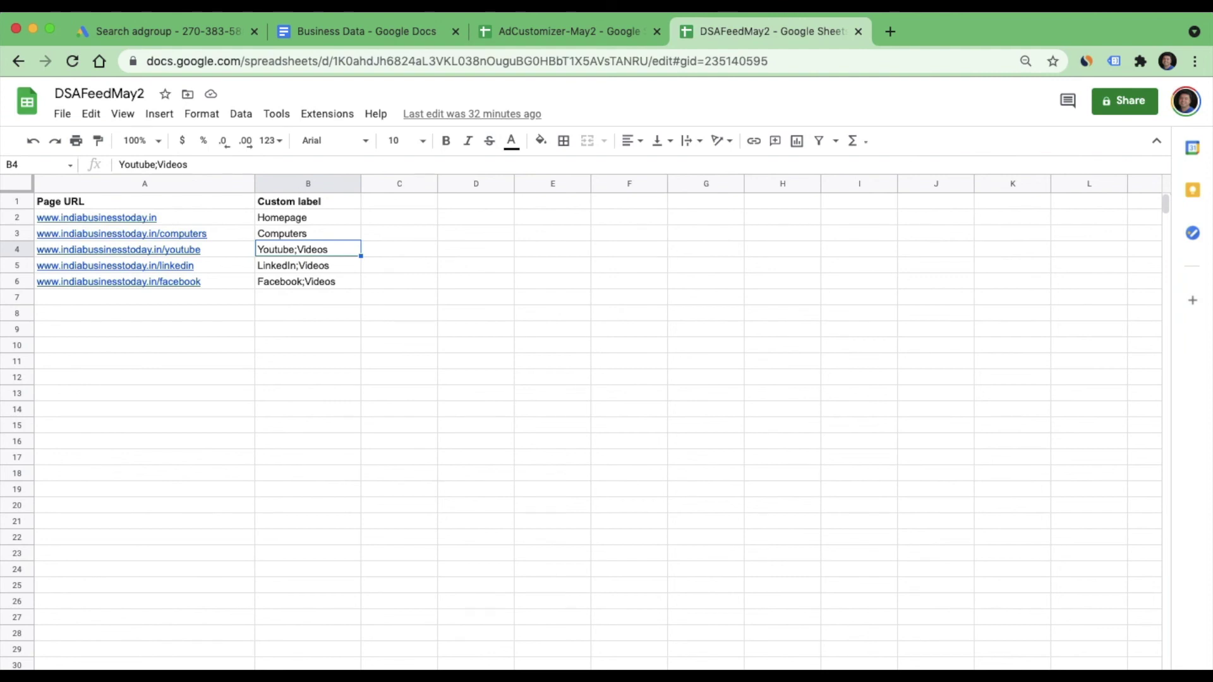
key("Down")
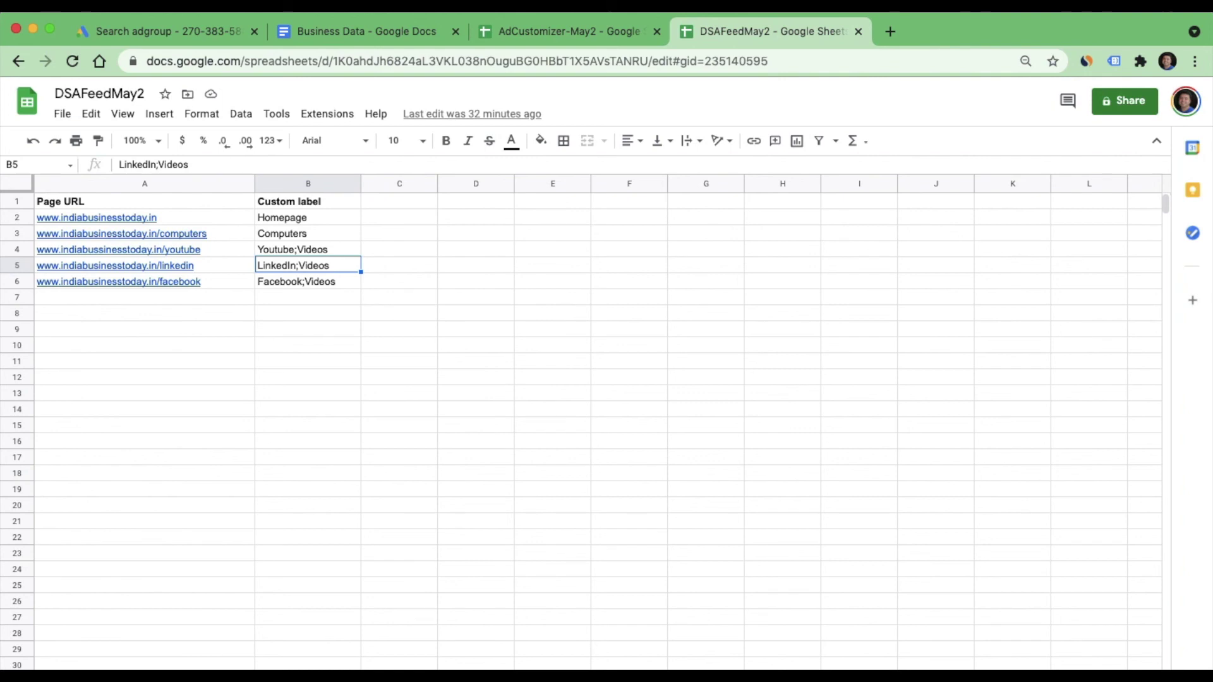
key("Down")
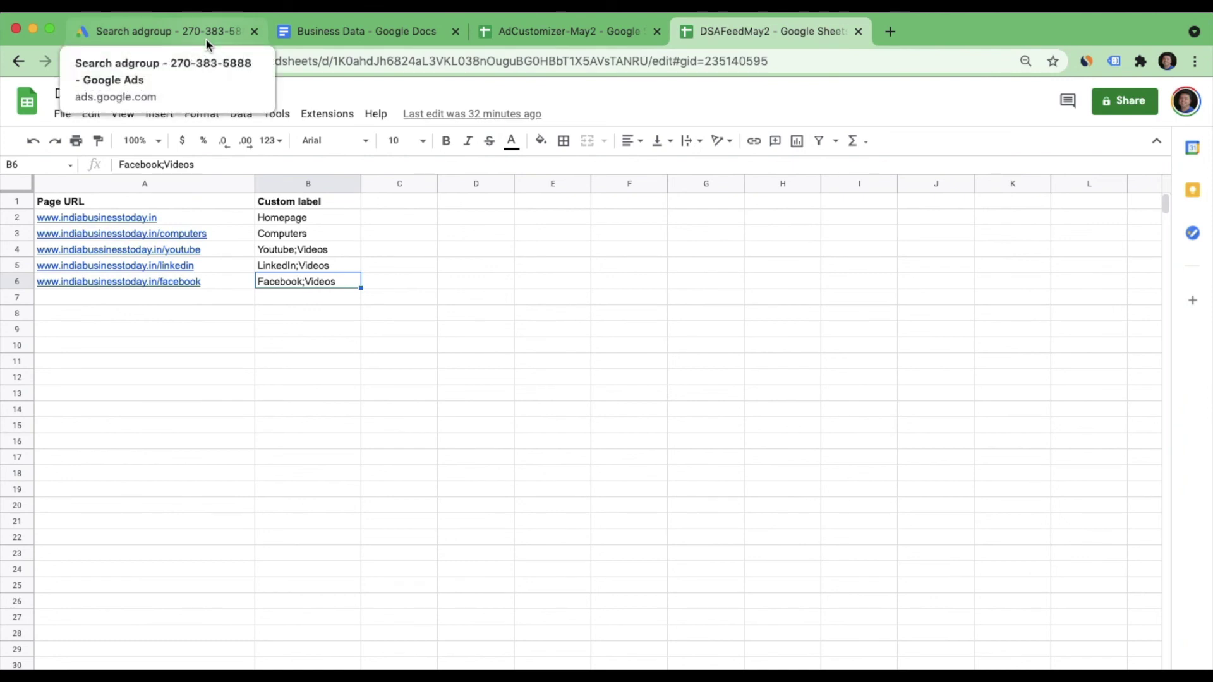
Copy the Computers custom label from the feed sheet and add it as a dynamic ad target in the new Google Ads ad group.
left_click(273, 243)
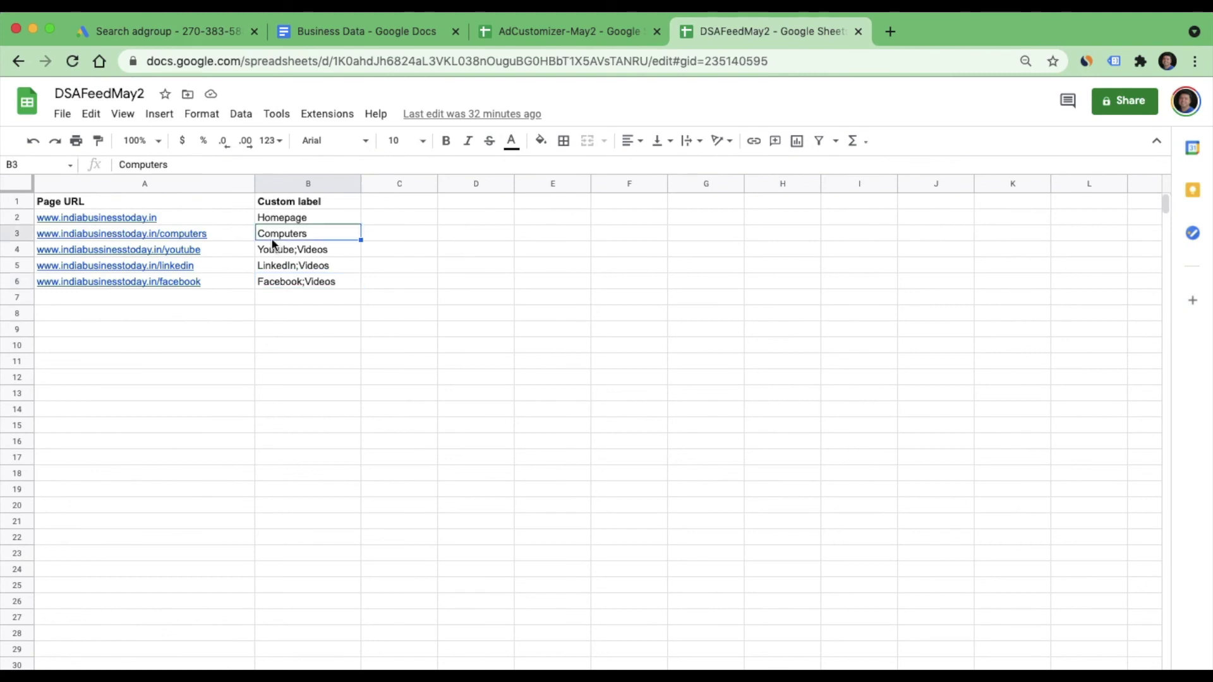
left_click(215, 33)
left_click(287, 363)
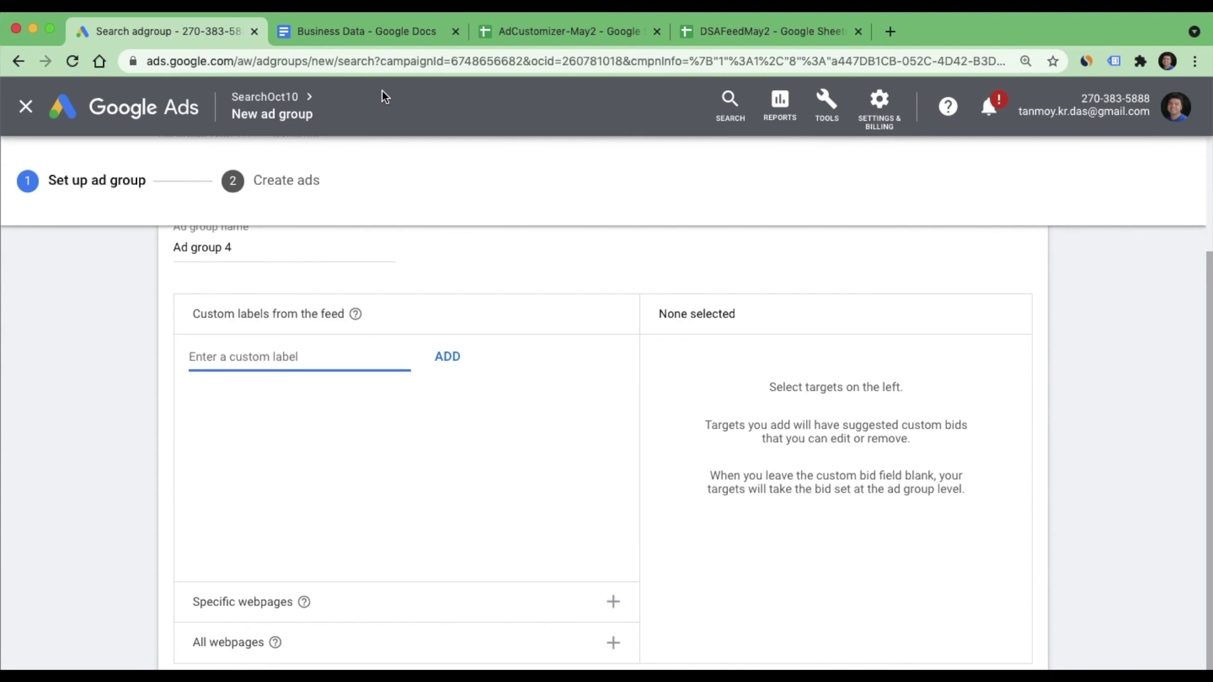
left_click(699, 43)
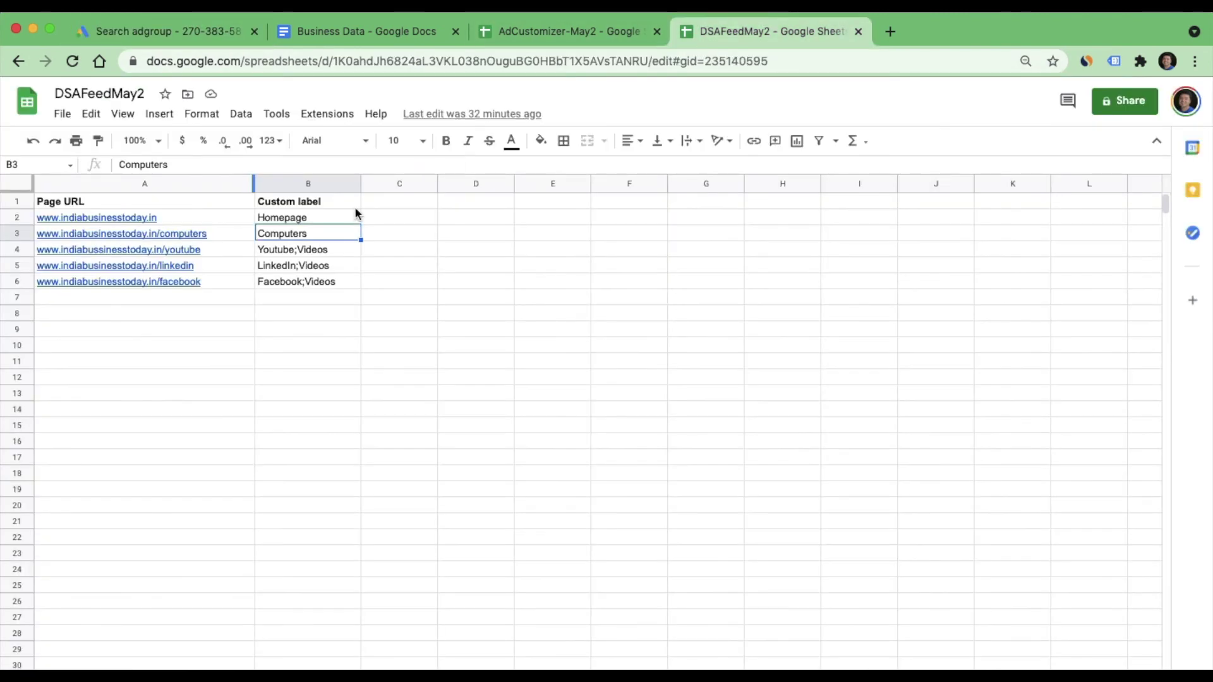
key("ctrl+c")
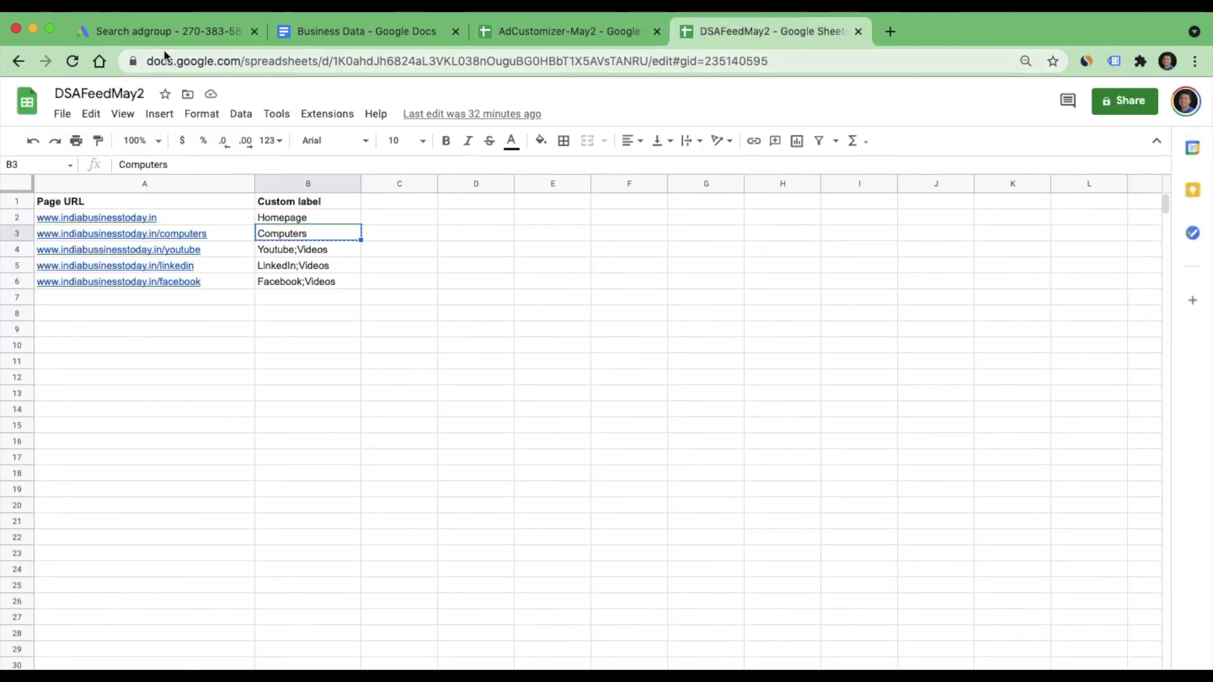
left_click(180, 35)
key("ctrl+v")
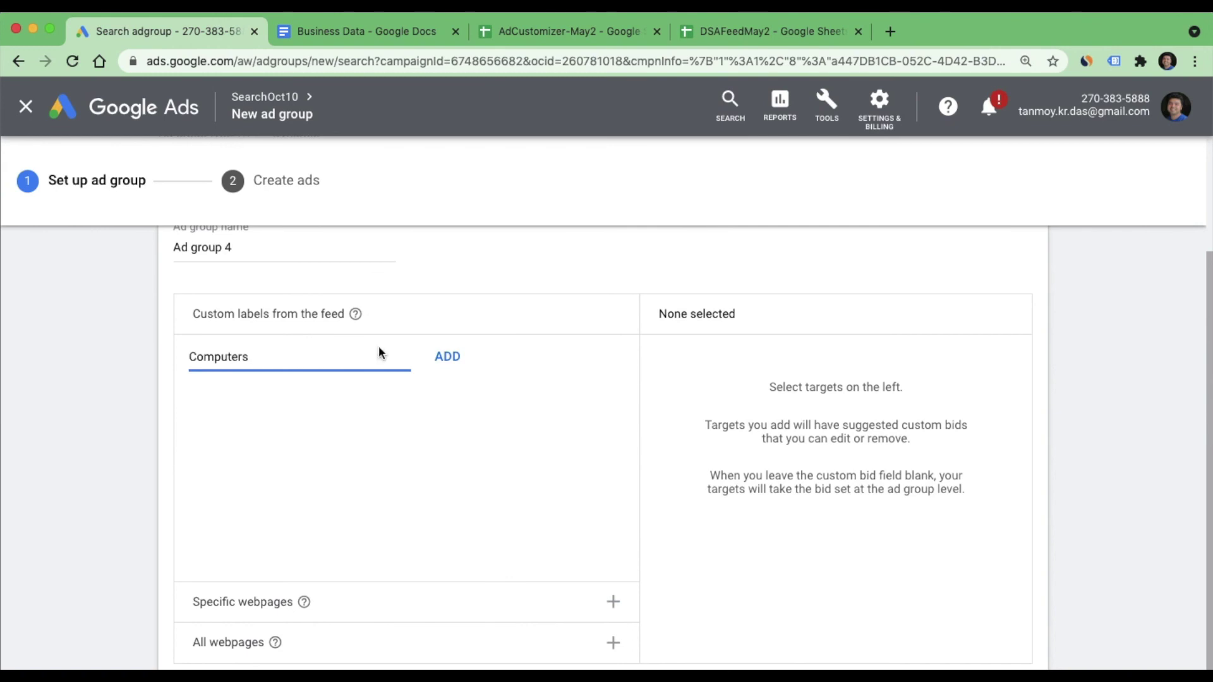
left_click(444, 358)
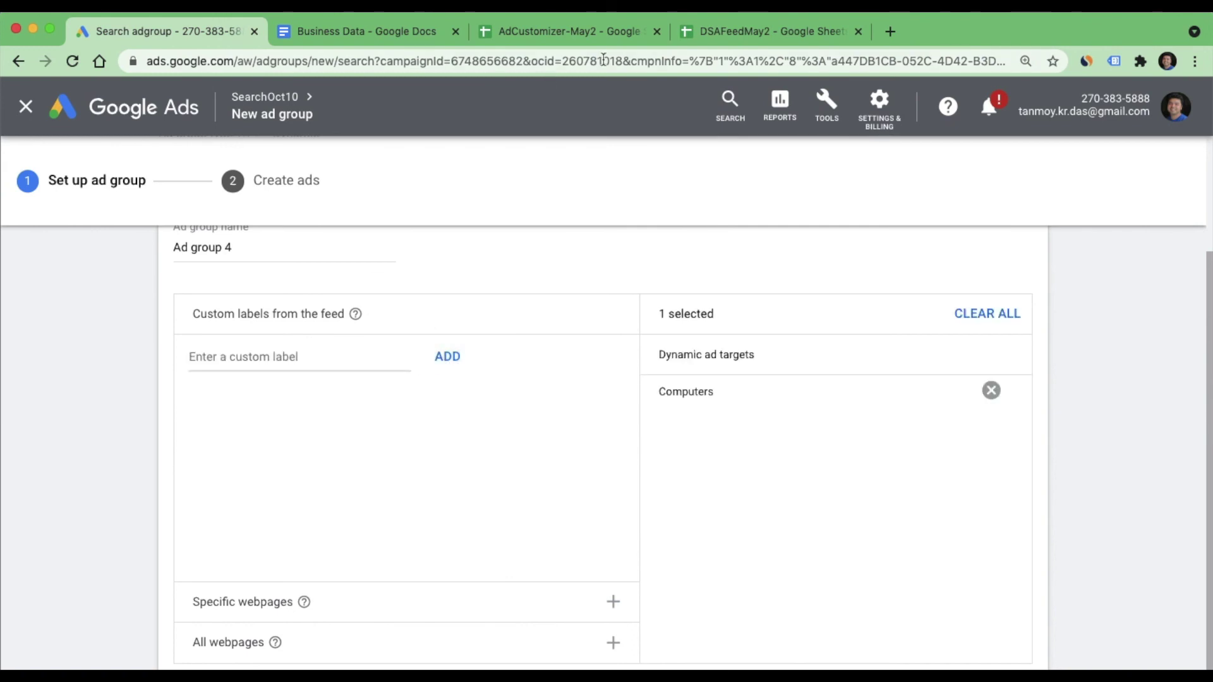
Add the Youtube custom label from the feed sheet as another dynamic ad target of the ad group.
left_click(714, 35)
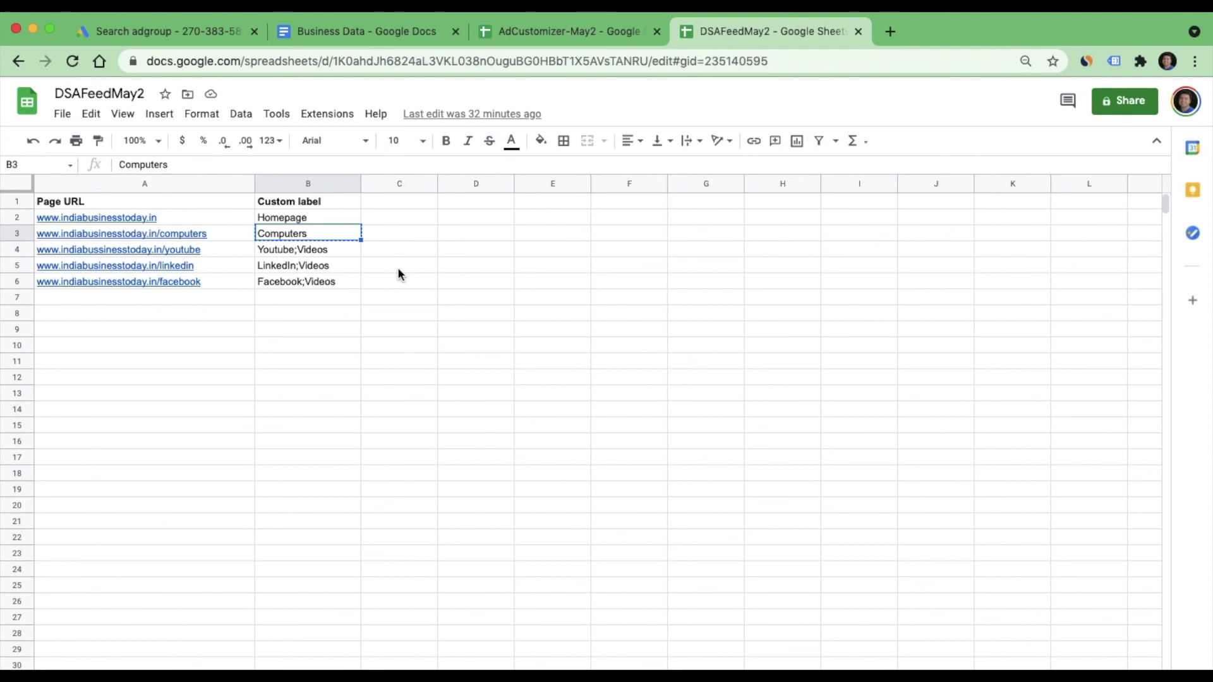
left_click(328, 260)
key("super+c")
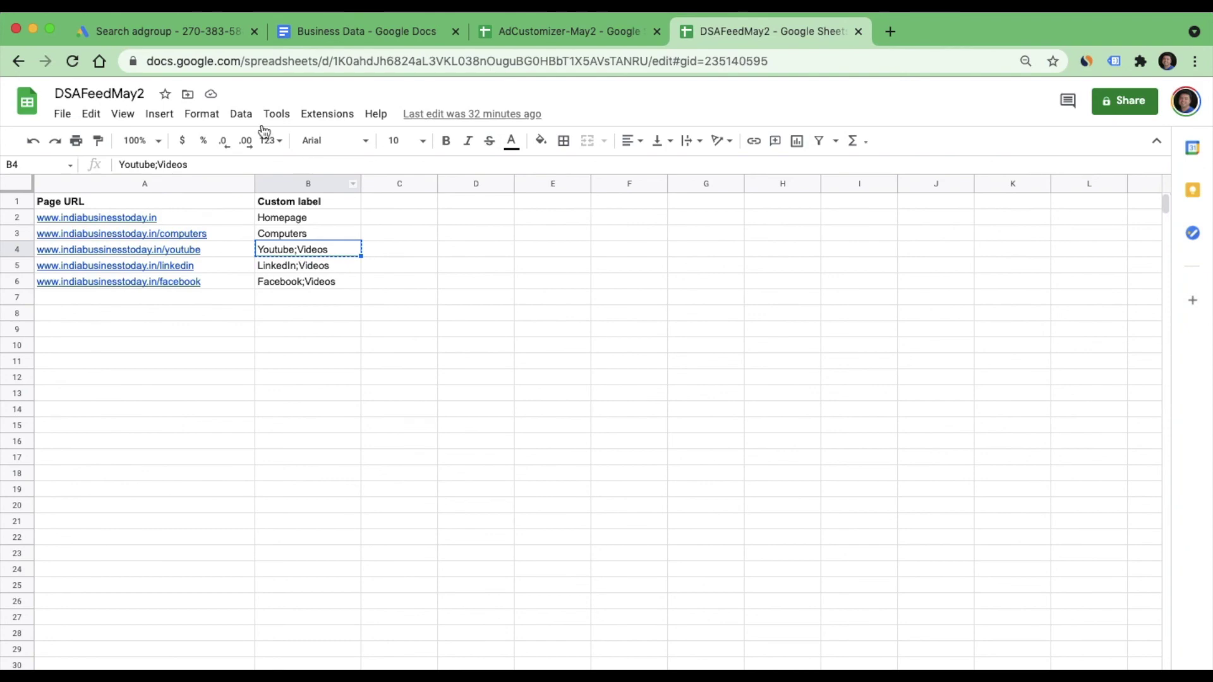
left_click(198, 36)
left_click(287, 355)
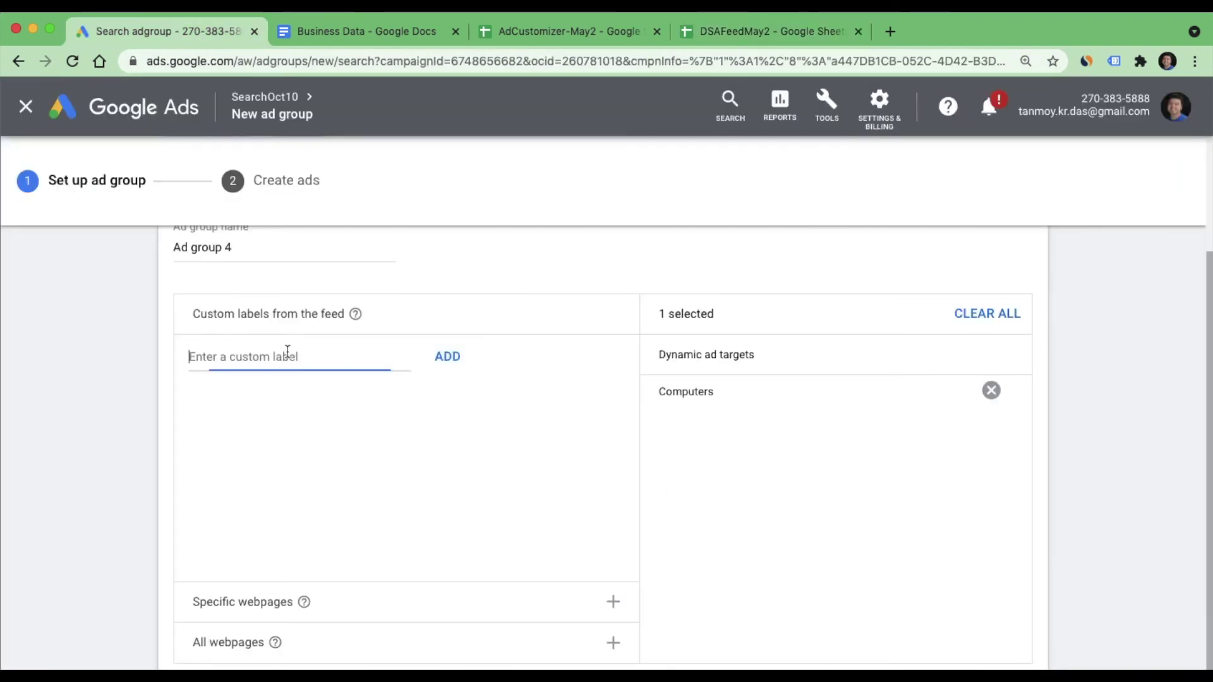
type("Youtube")
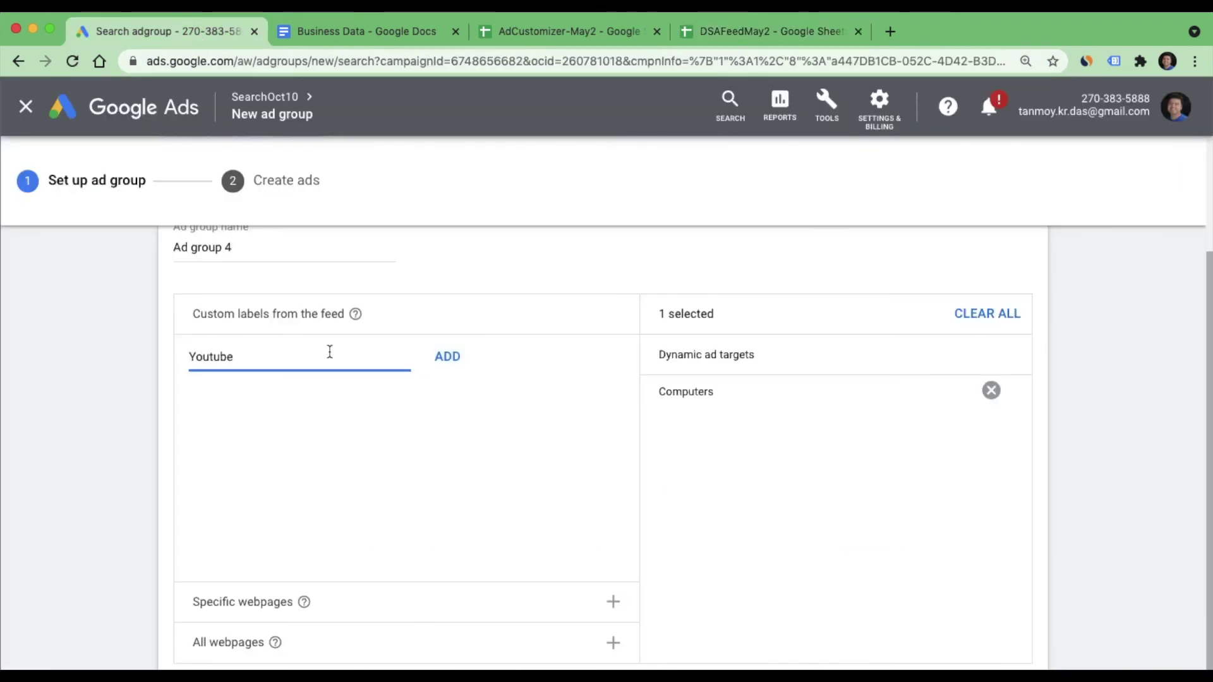
left_click(447, 357)
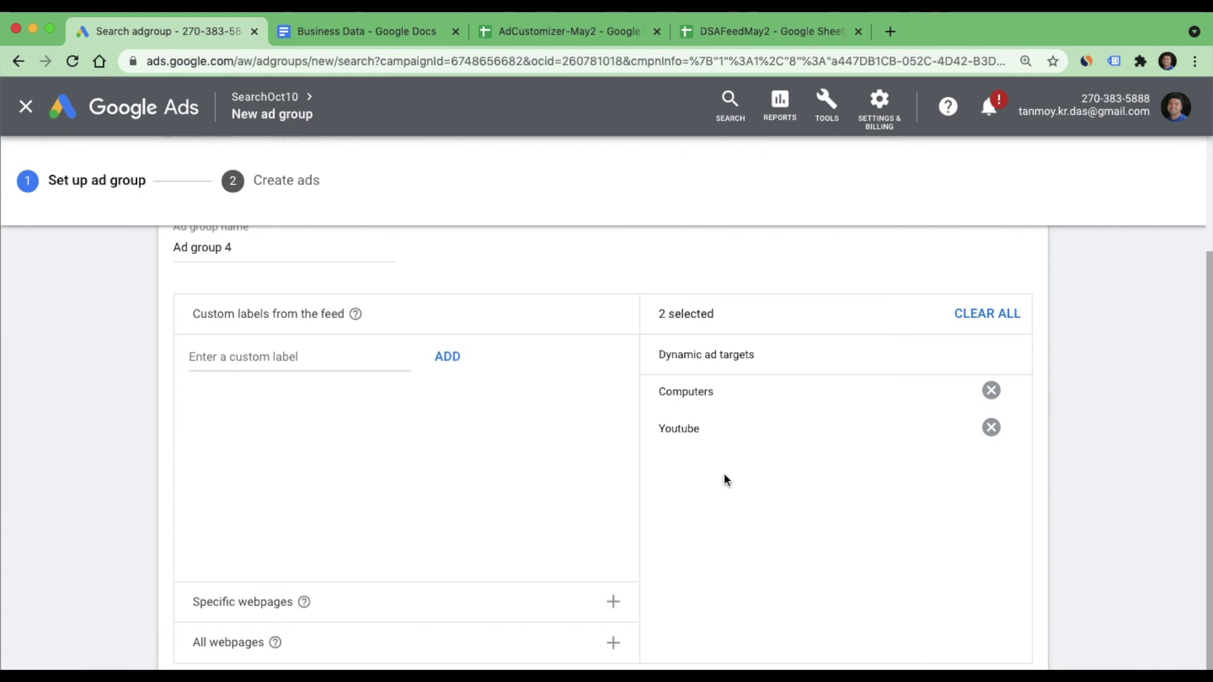
Check the custom labels in the feed sheet again, then remove Youtube from the ad group's dynamic ad targets.
left_click(757, 32)
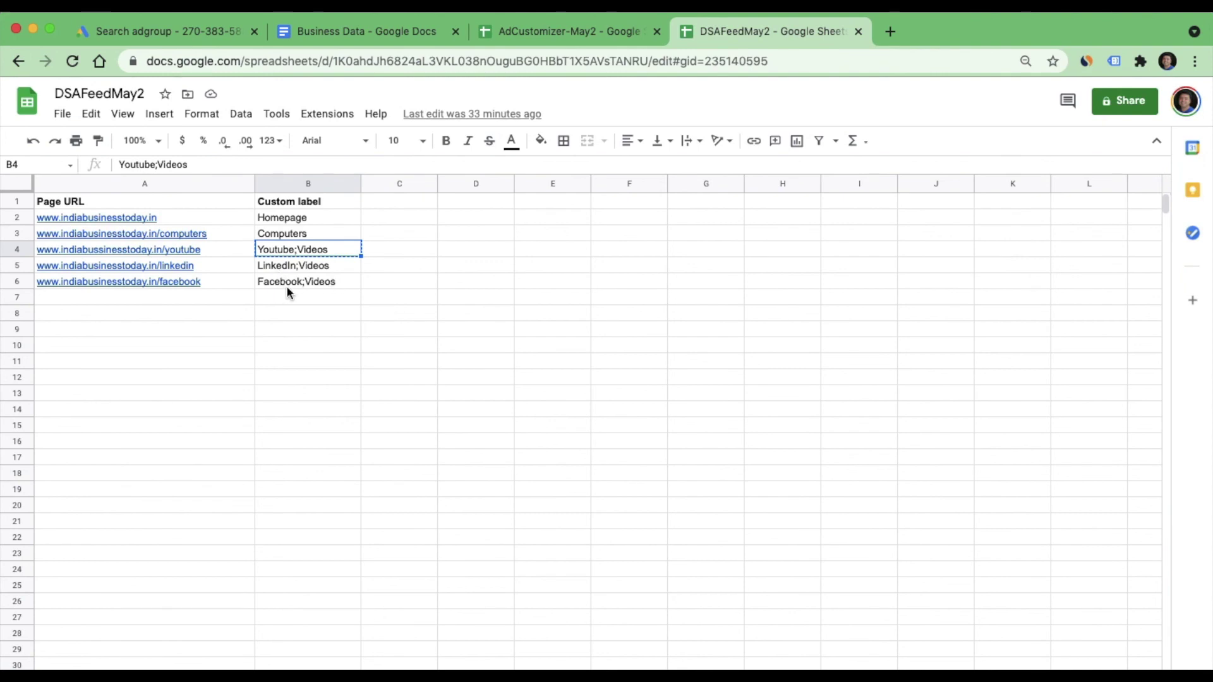
left_click(217, 36)
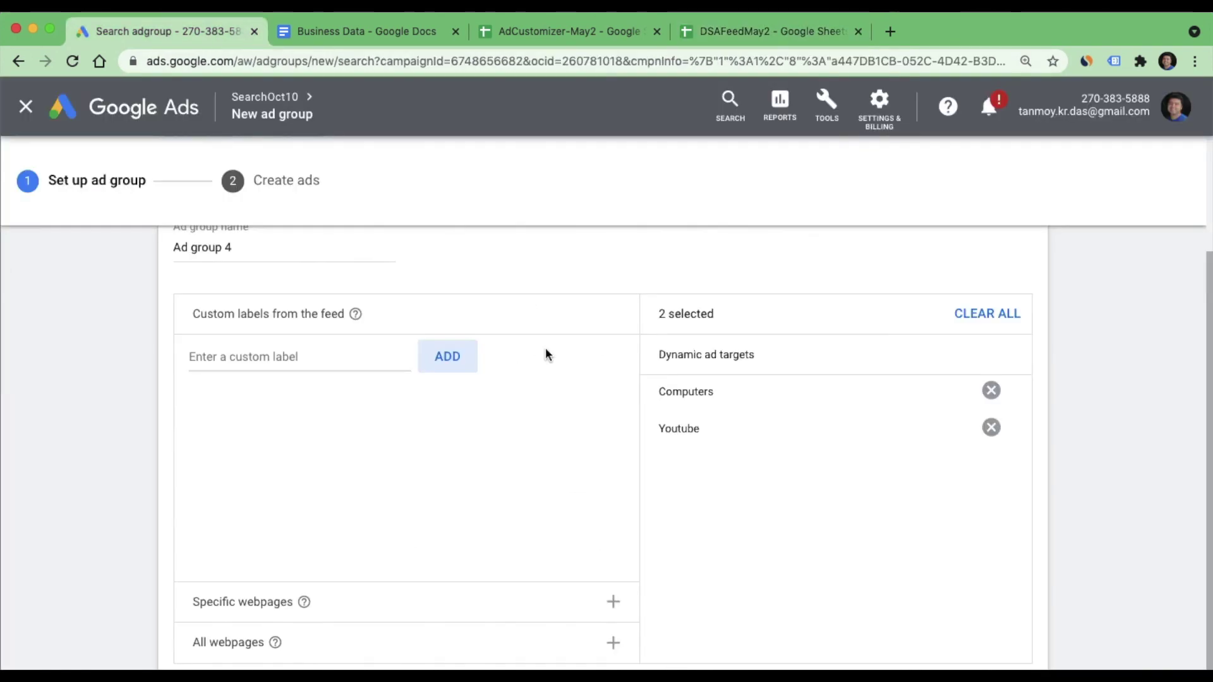
left_click(990, 428)
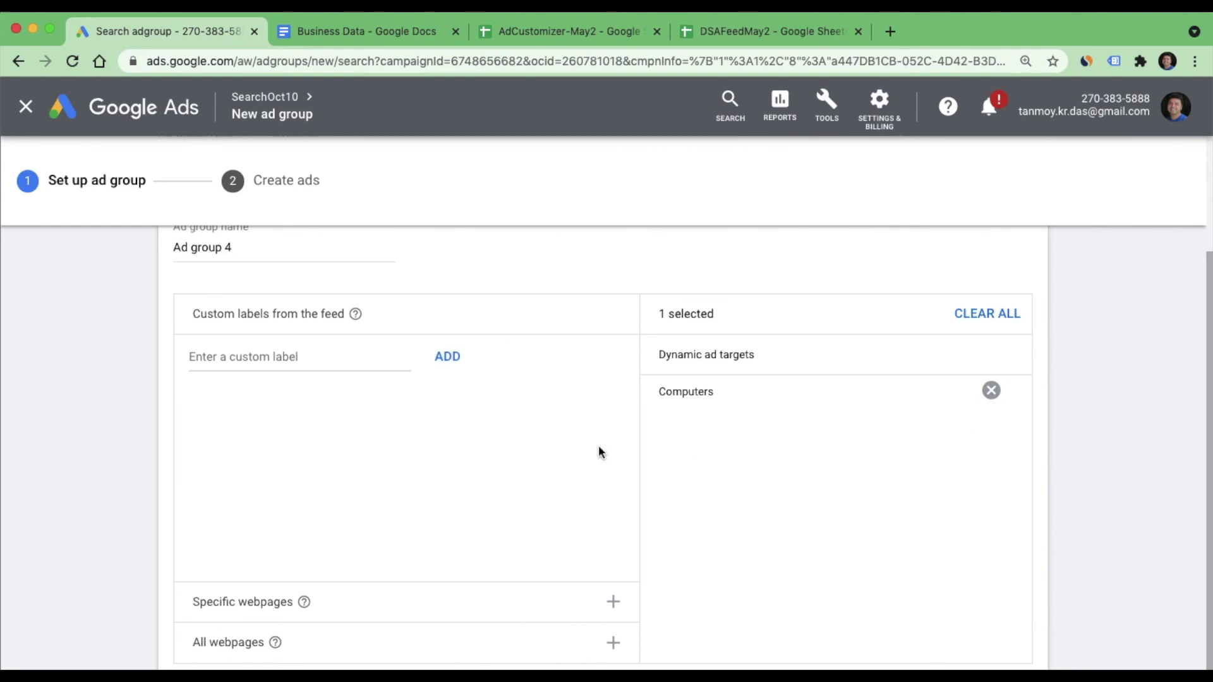
Add the Videos custom label as another dynamic ad target of the ad group.
left_click(291, 355)
type("V")
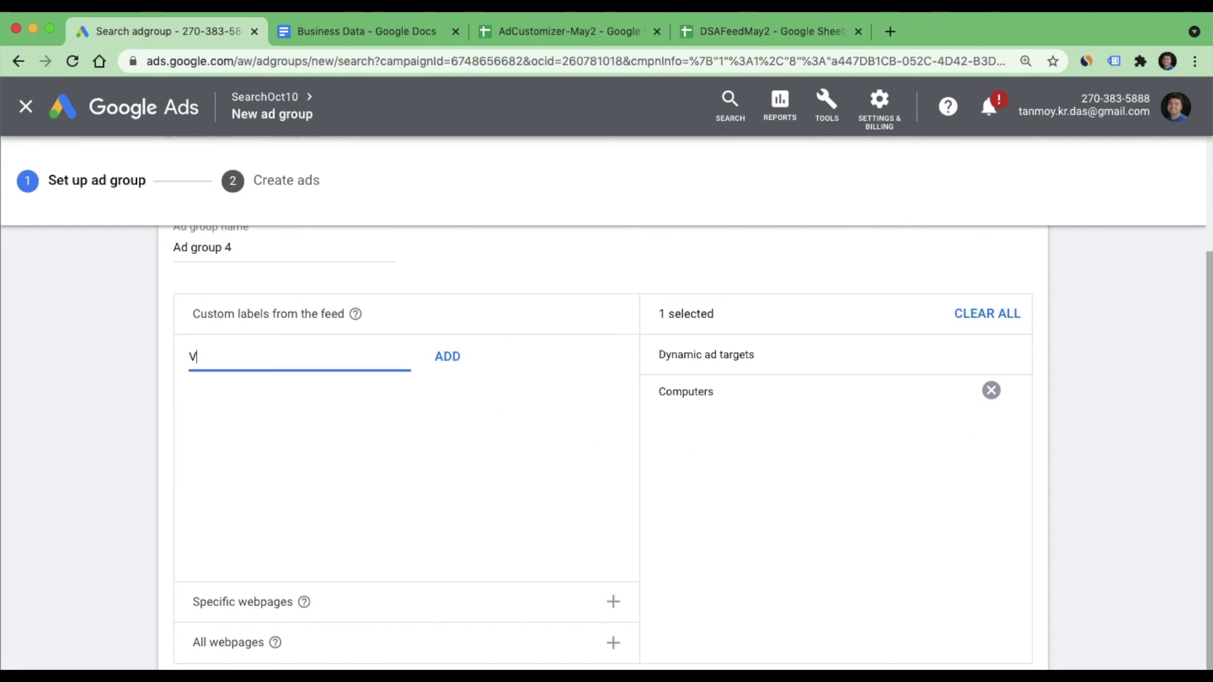
type("ideos")
left_click(447, 356)
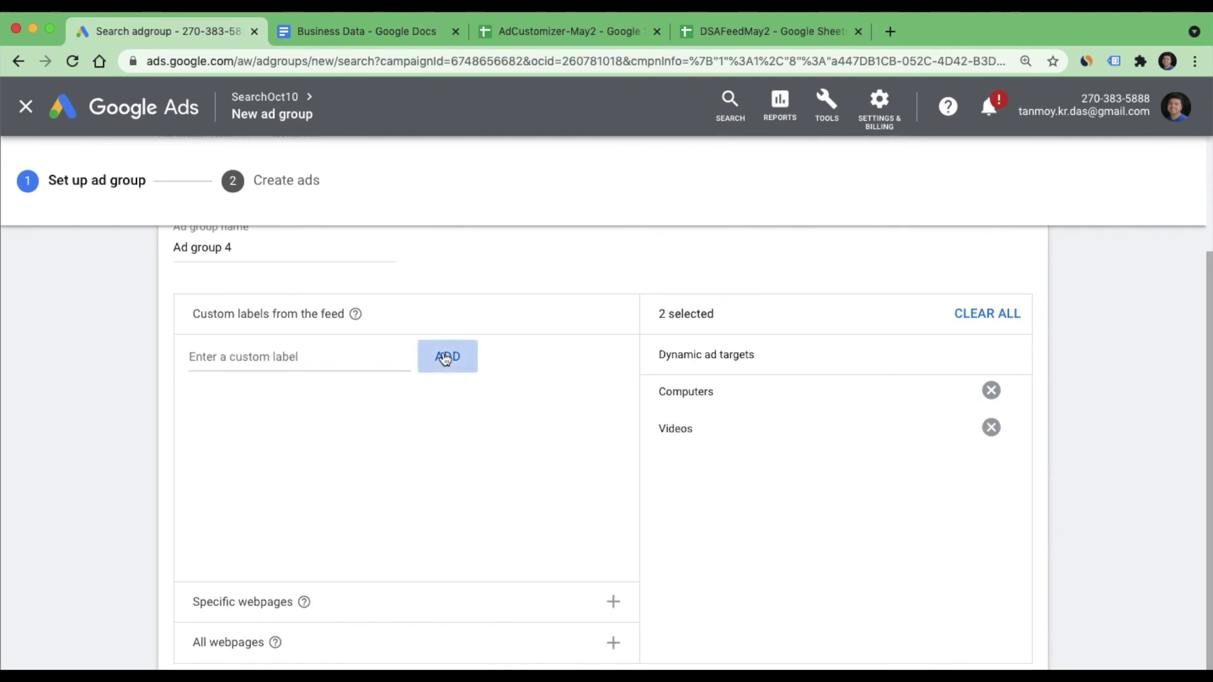
Switch to the DSAFeedMay2 sheet and check which page URLs carry the Videos custom label.
left_click(744, 26)
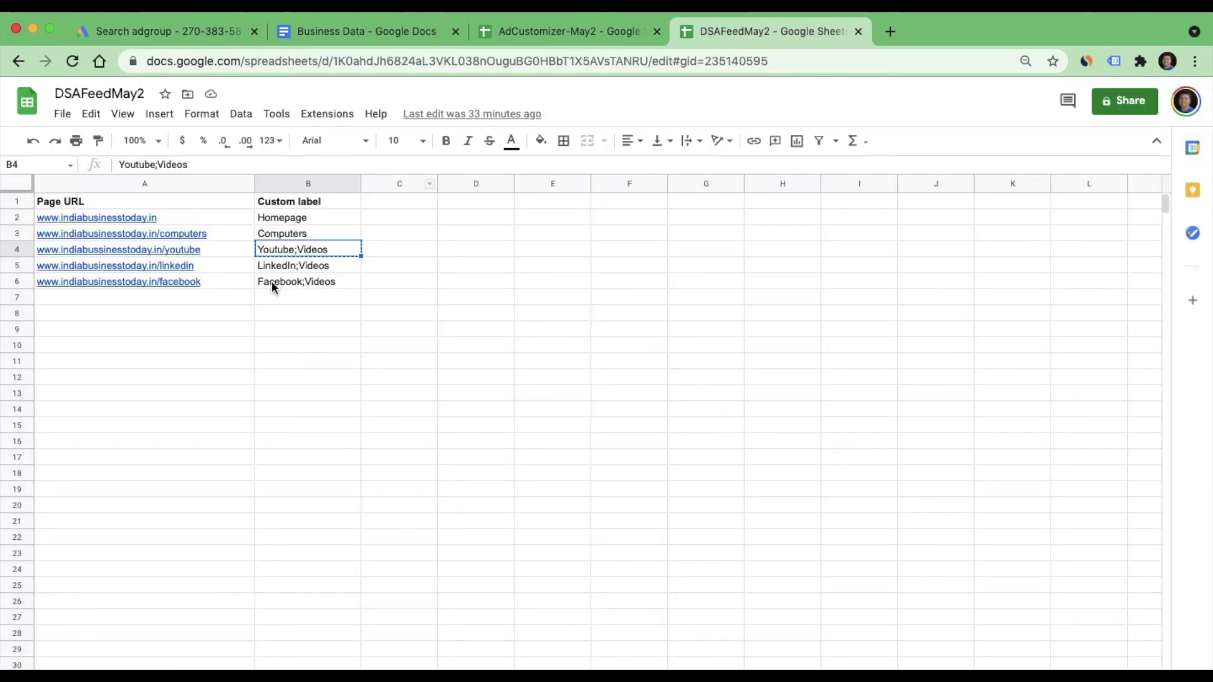
left_click(187, 252)
key("Down")
key("Down")
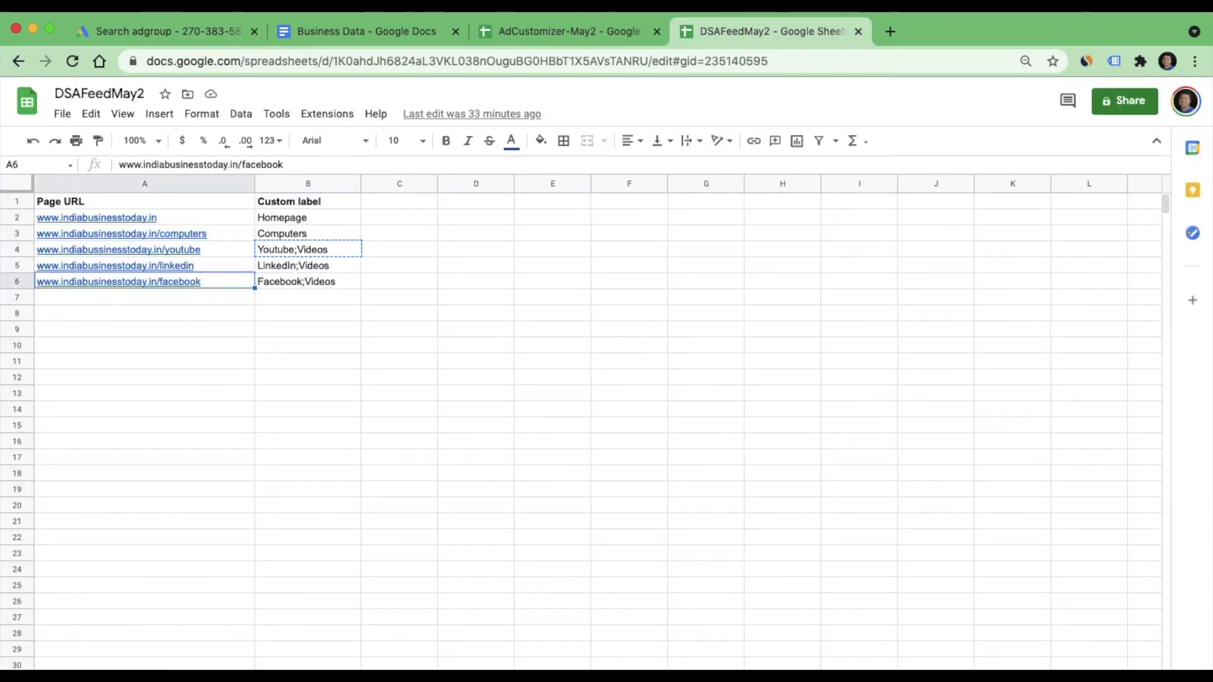
key("Right")
key("Left")
key("Up")
key("Up")
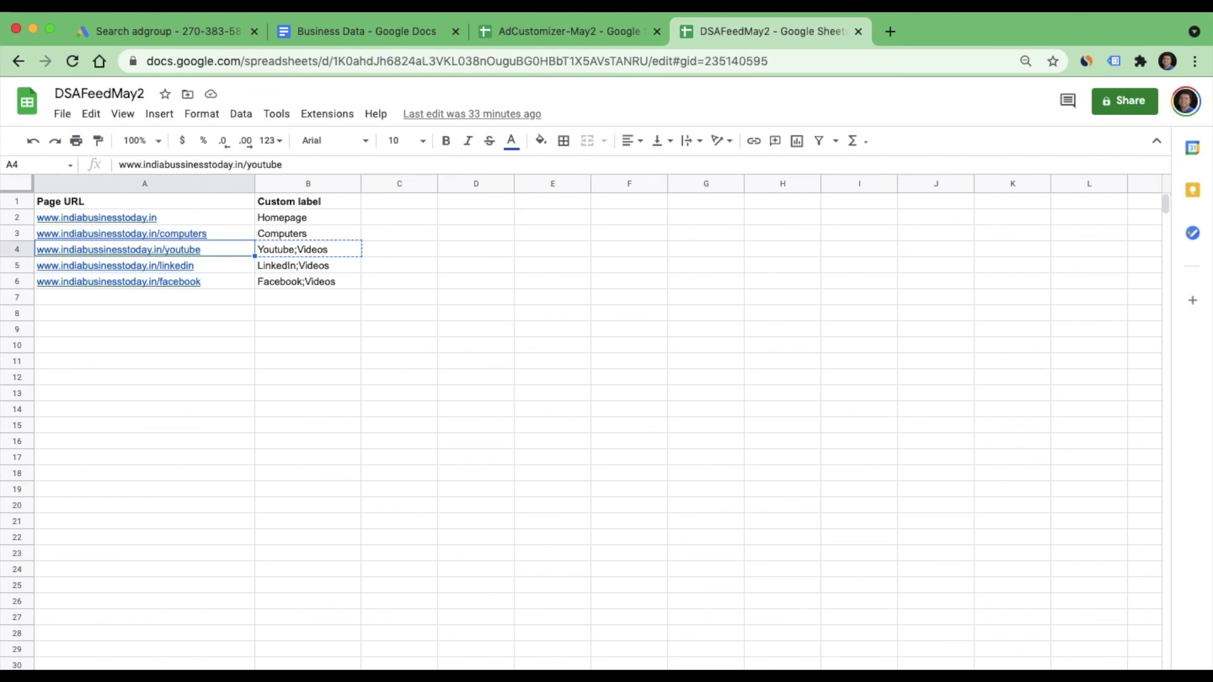
key("Right")
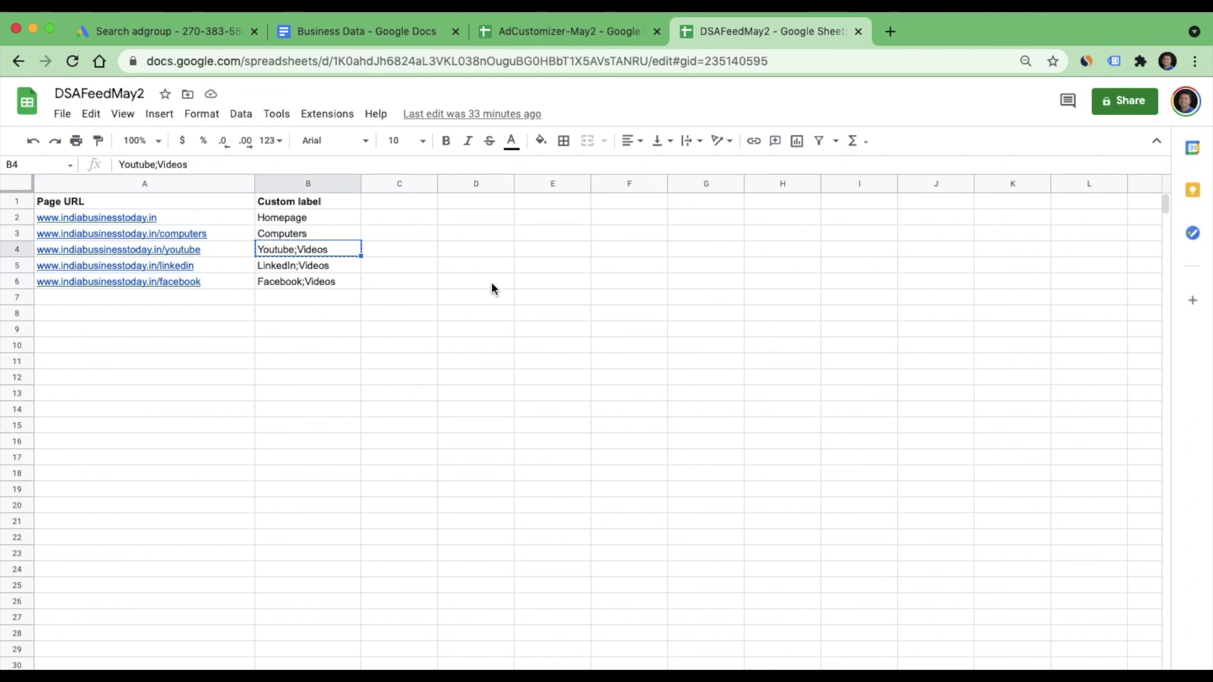
Return to Google Ads and save the ad group setup with the Computers and Videos targets, continuing to ad creation.
left_click(199, 35)
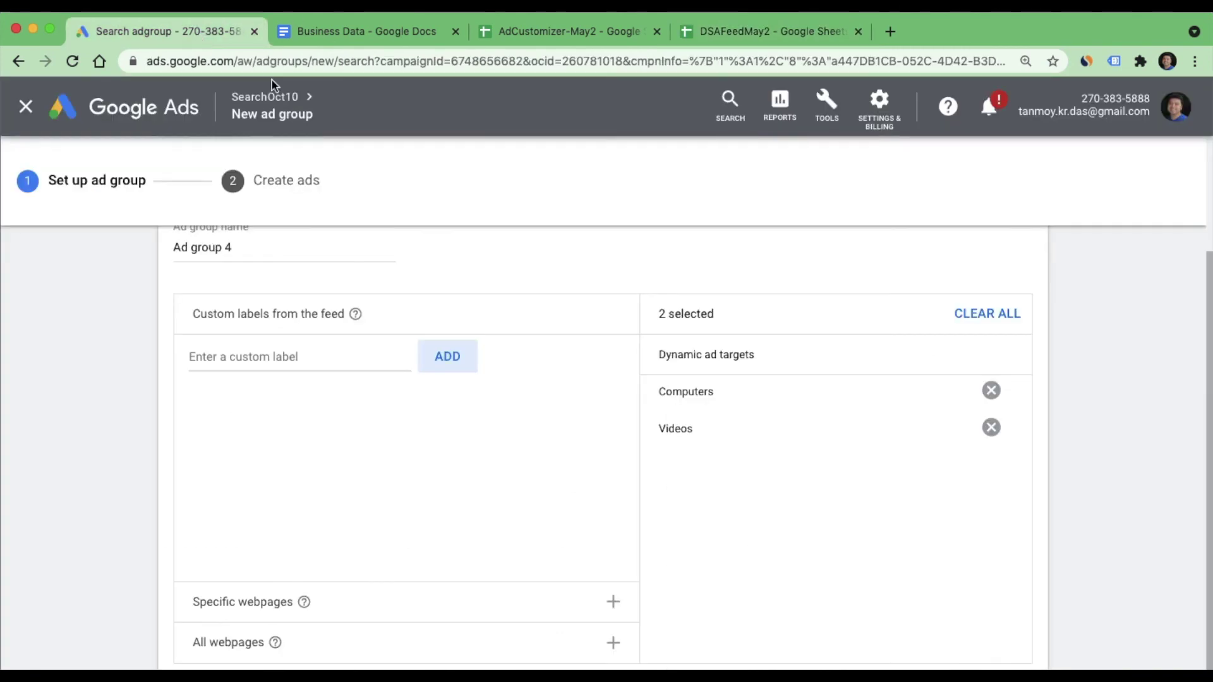
scroll(785, 501, "down", 2)
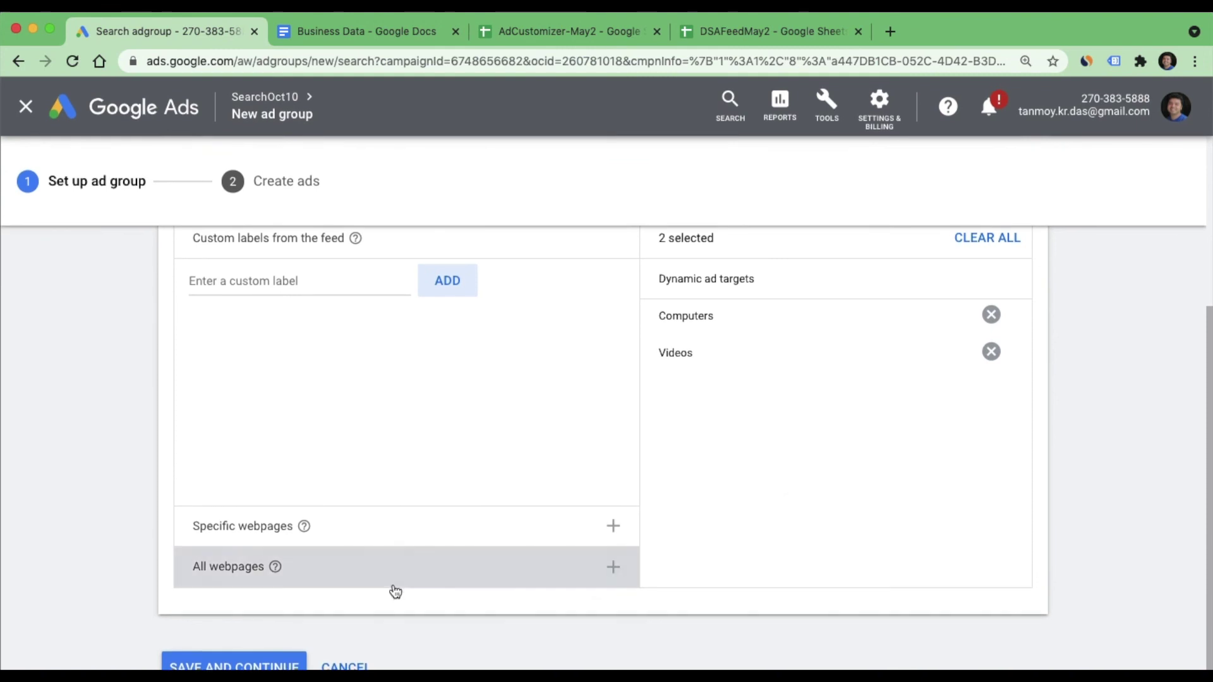
left_click(284, 661)
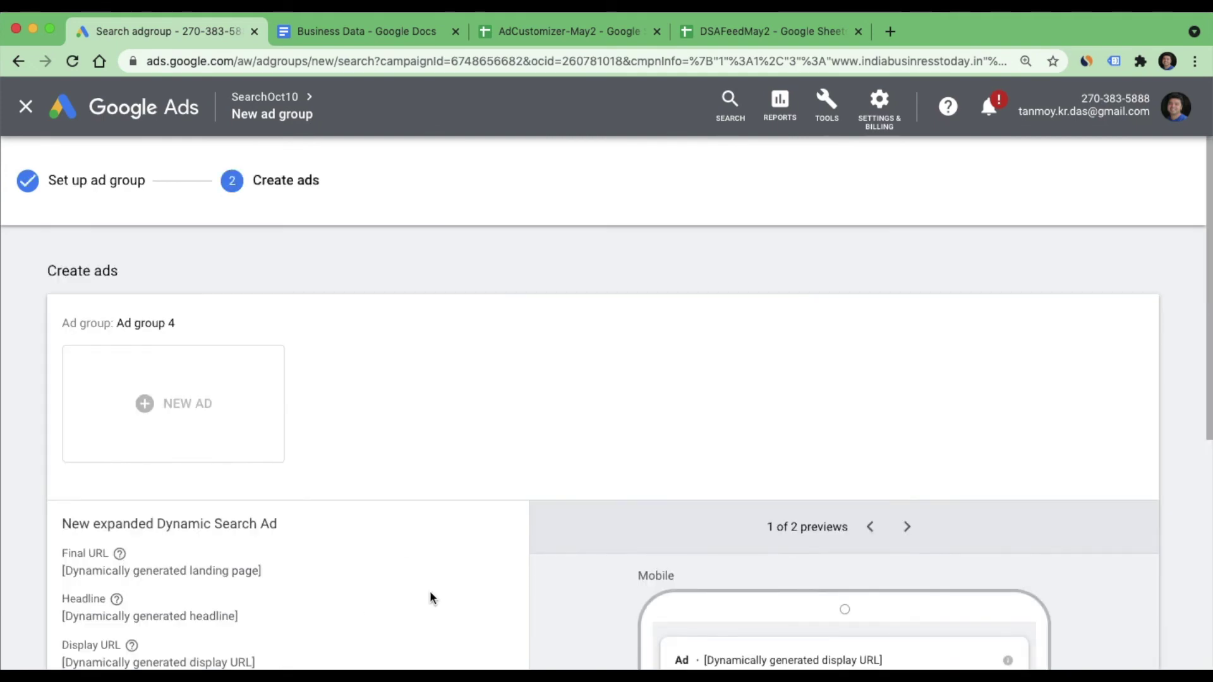
Enter "Best Online Deals For everyone Here." as Description 1 of the new expanded Dynamic Search Ad.
scroll(528, 578, "down", 9)
scroll(528, 578, "up", 6)
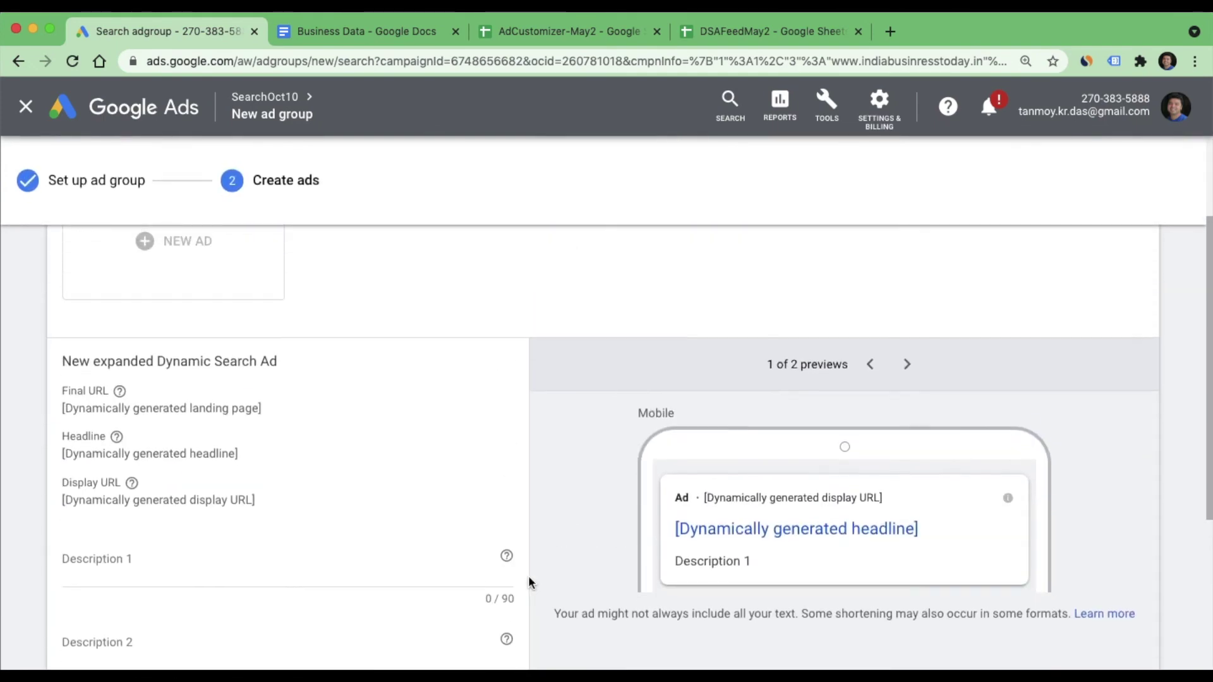
scroll(529, 581, "down", 3)
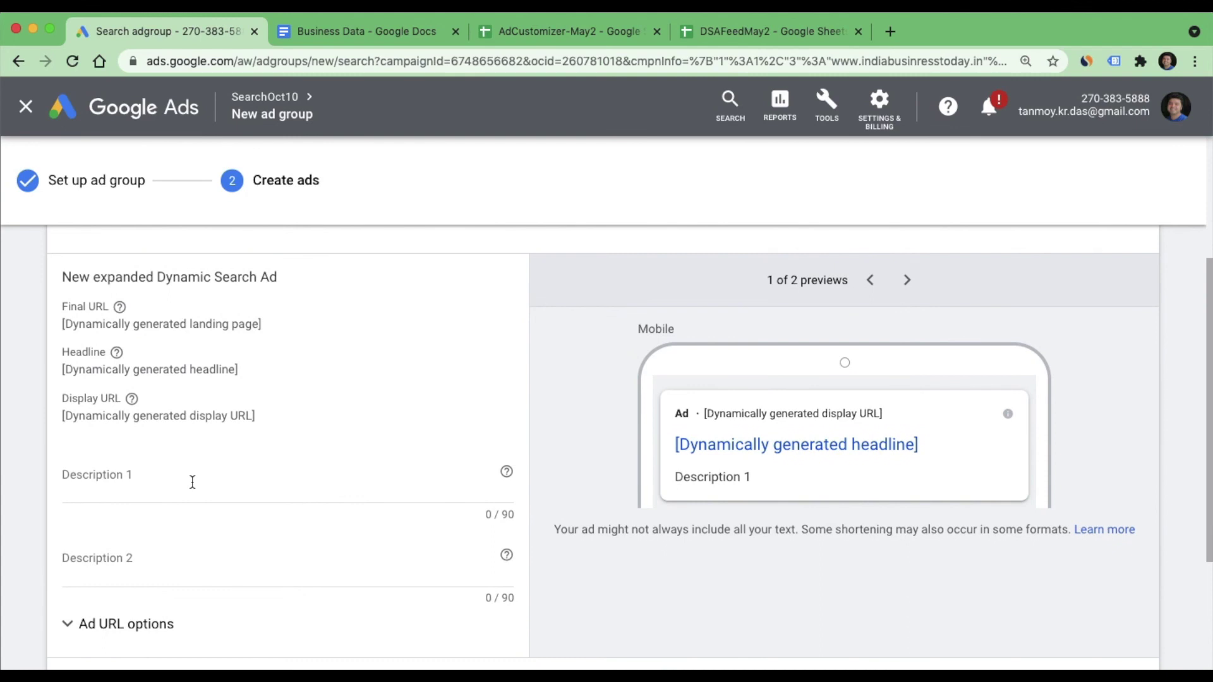
left_click(193, 482)
type("Be")
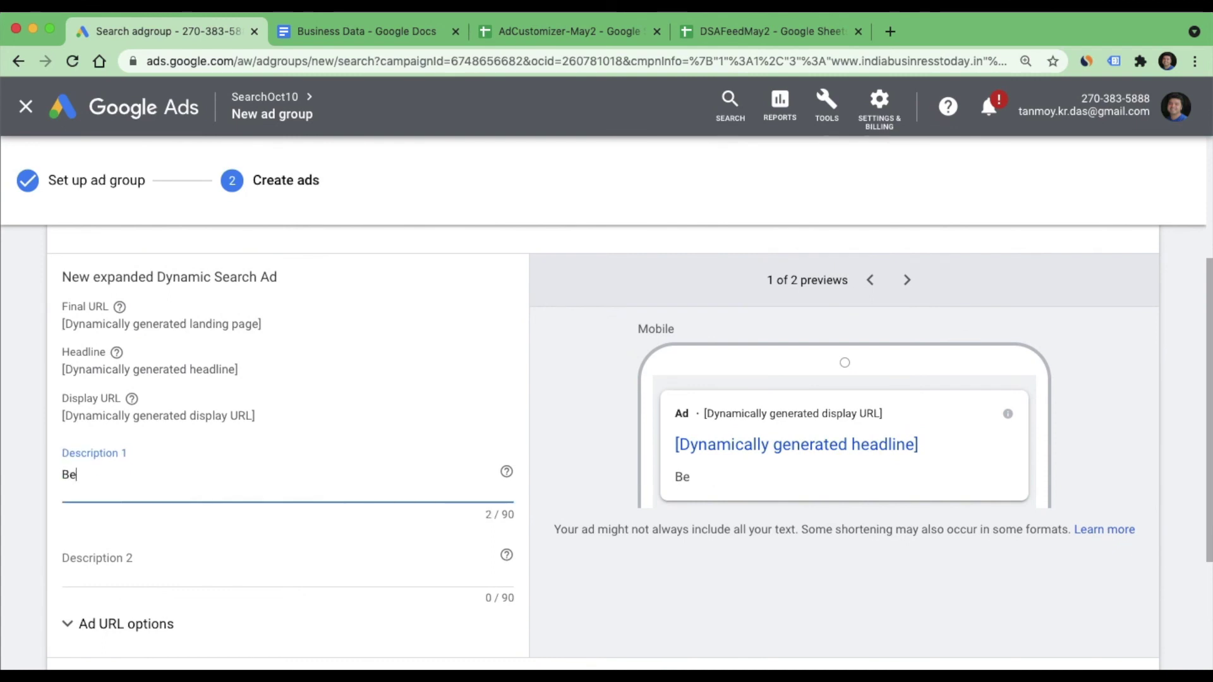
type("st Online De")
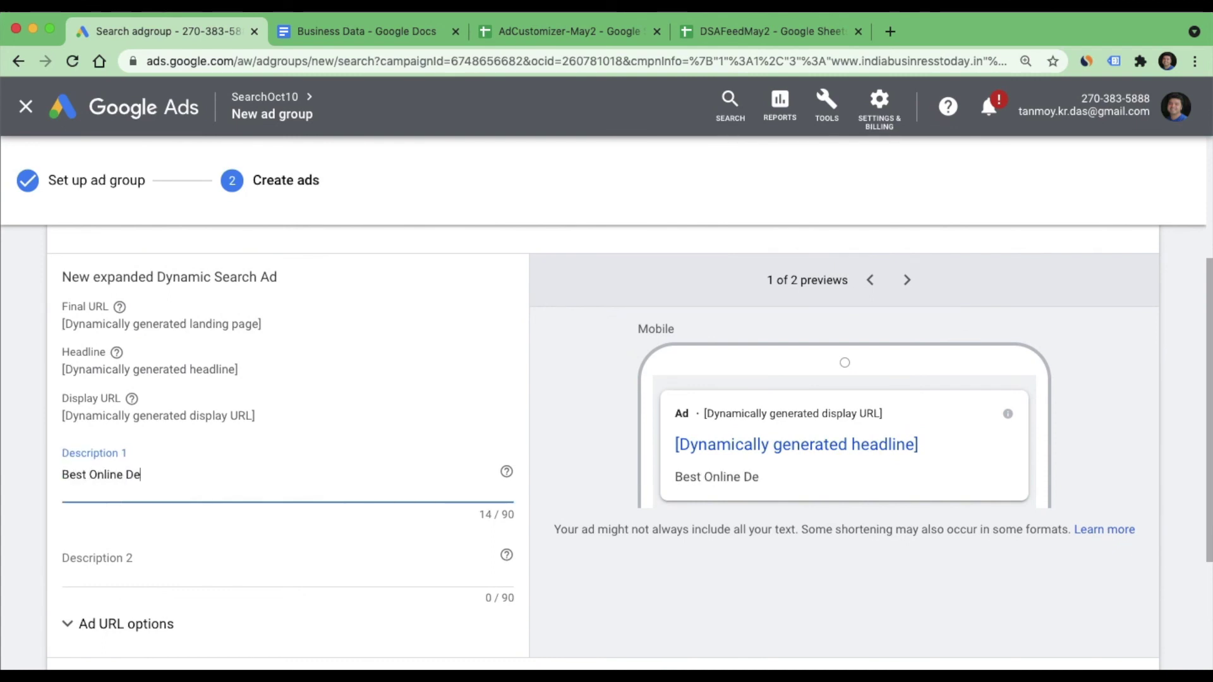
type("als For everyone")
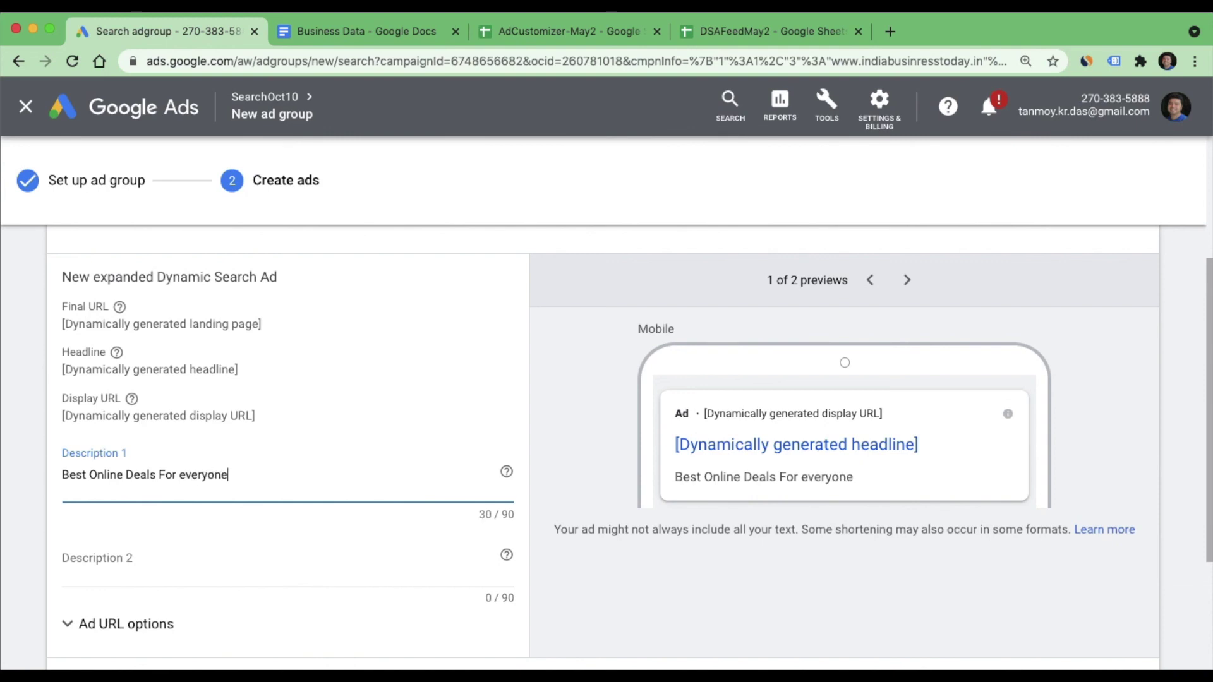
key("BackSpace")
type("e Here.")
Enter "Come Today And Register Today" as Description 2 of the ad.
key("Tab")
type("Come Tod")
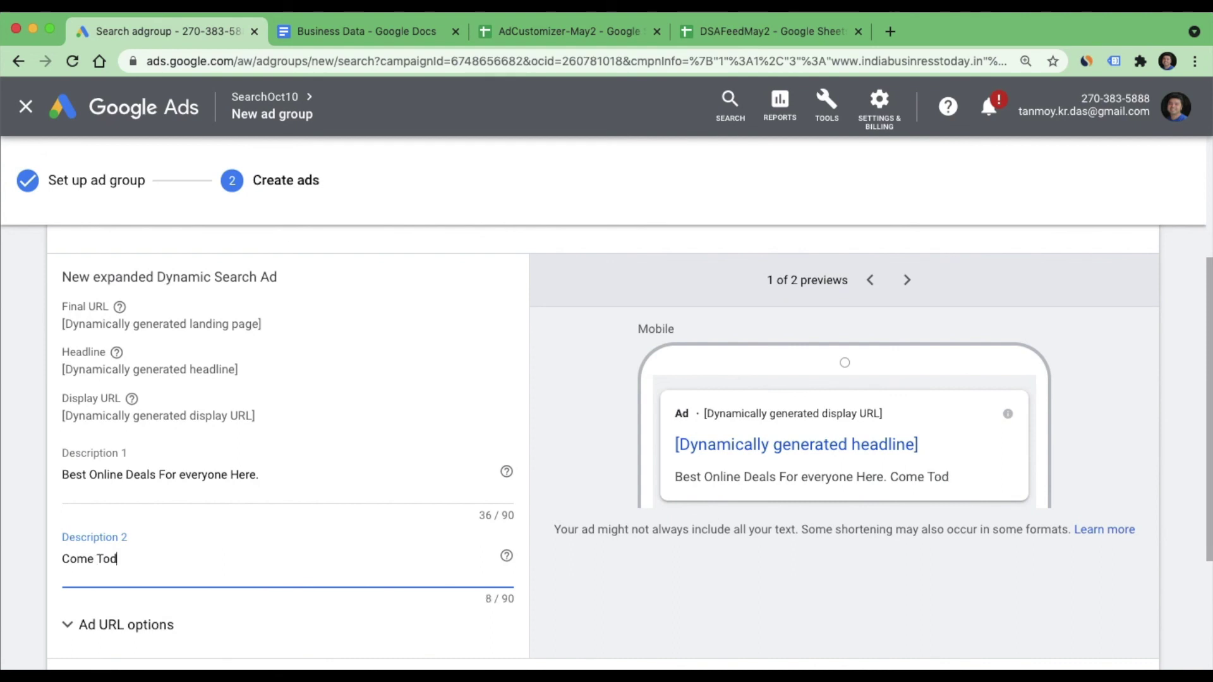
type("ay And Register")
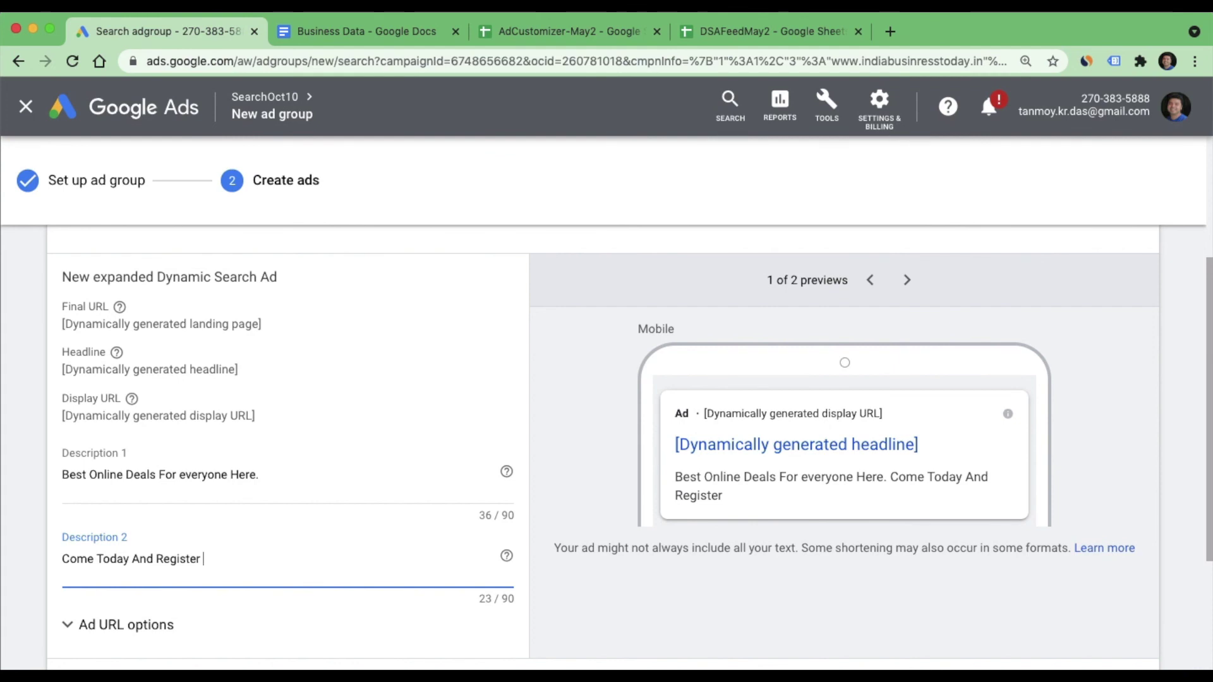
type("N")
key("BackSpace")
type("Today")
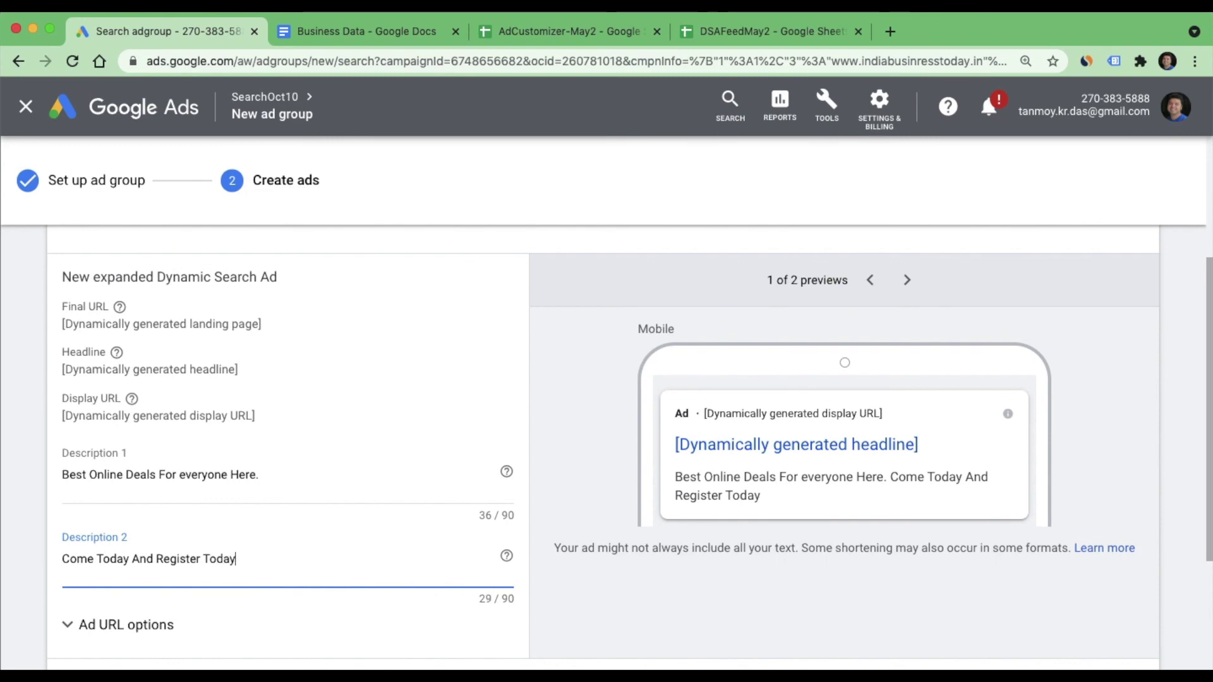
Finish the Dynamic Search Ad, review it with the campaign's extensions, and save the ads step of the new ad group.
scroll(95, 656, "down", 6)
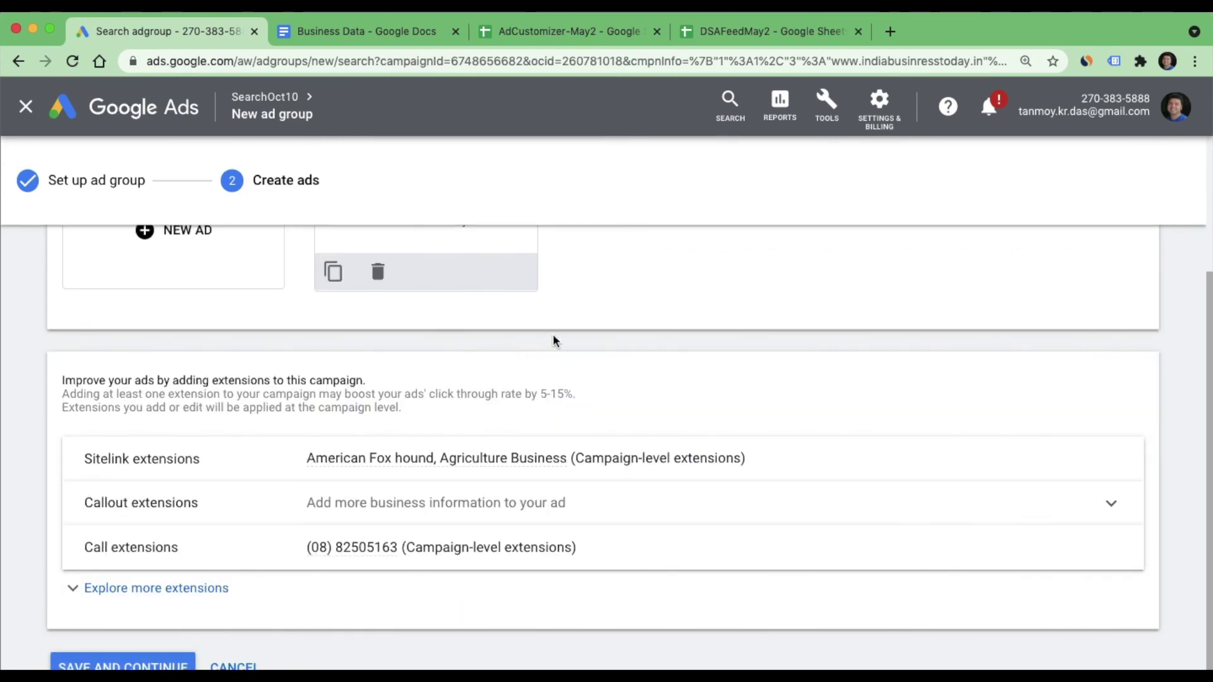
scroll(653, 341, "up", 3)
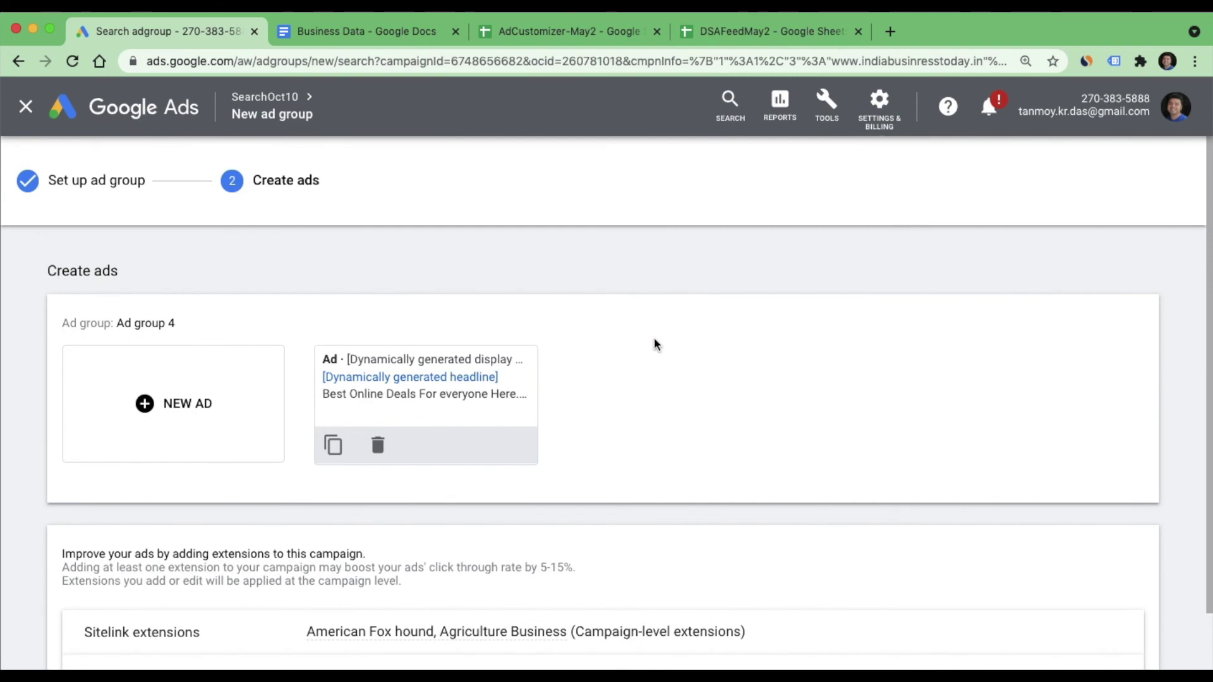
scroll(653, 344, "down", 3)
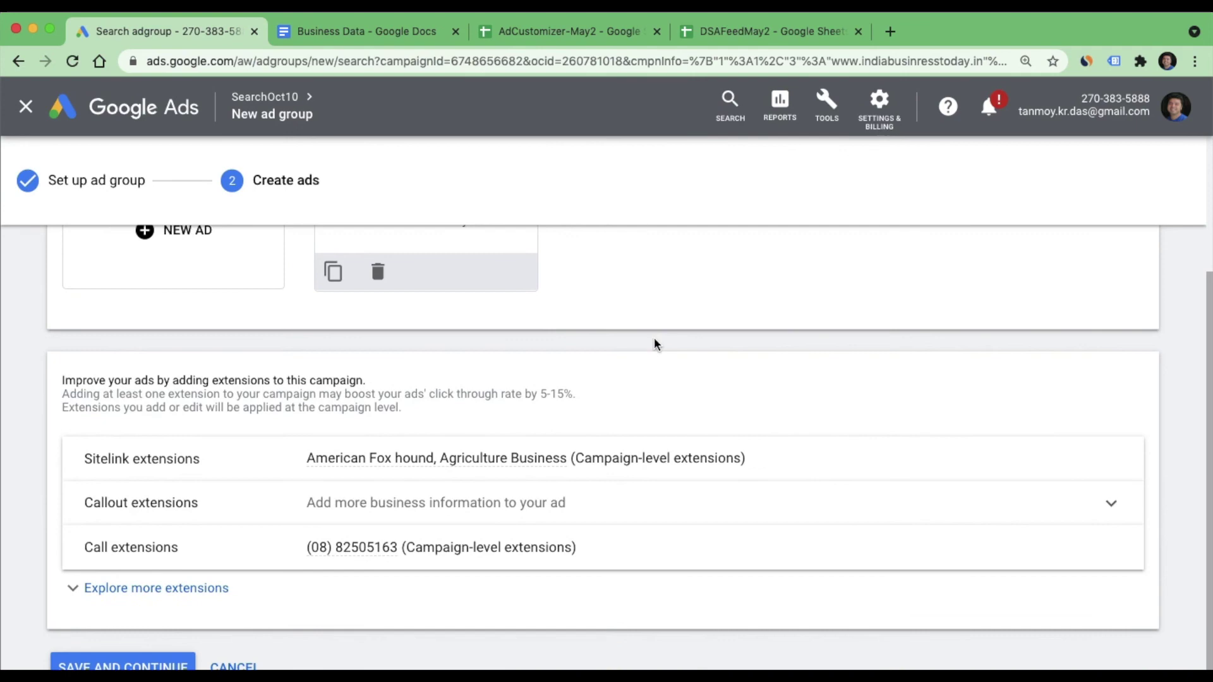
left_click(175, 667)
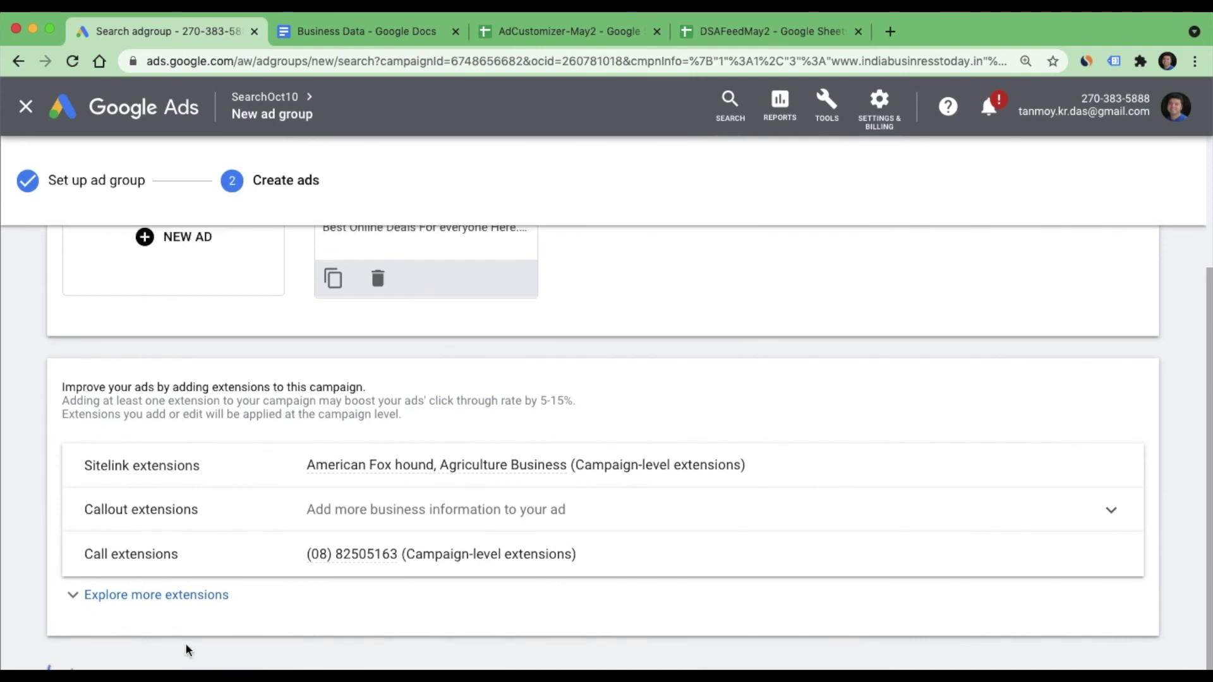